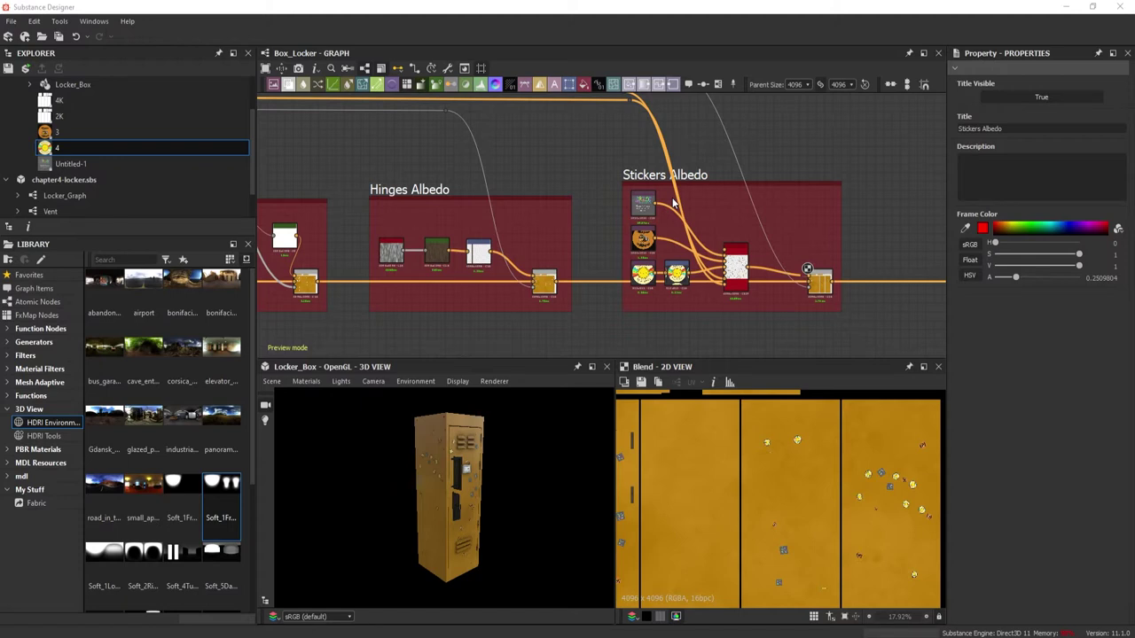
Examine the sticker placement on the locker in the 3D view, from the top and along its side.
{"action": "scroll", "coordinate": [700, 197], "scroll_direction": "down", "scroll_amount": 3}
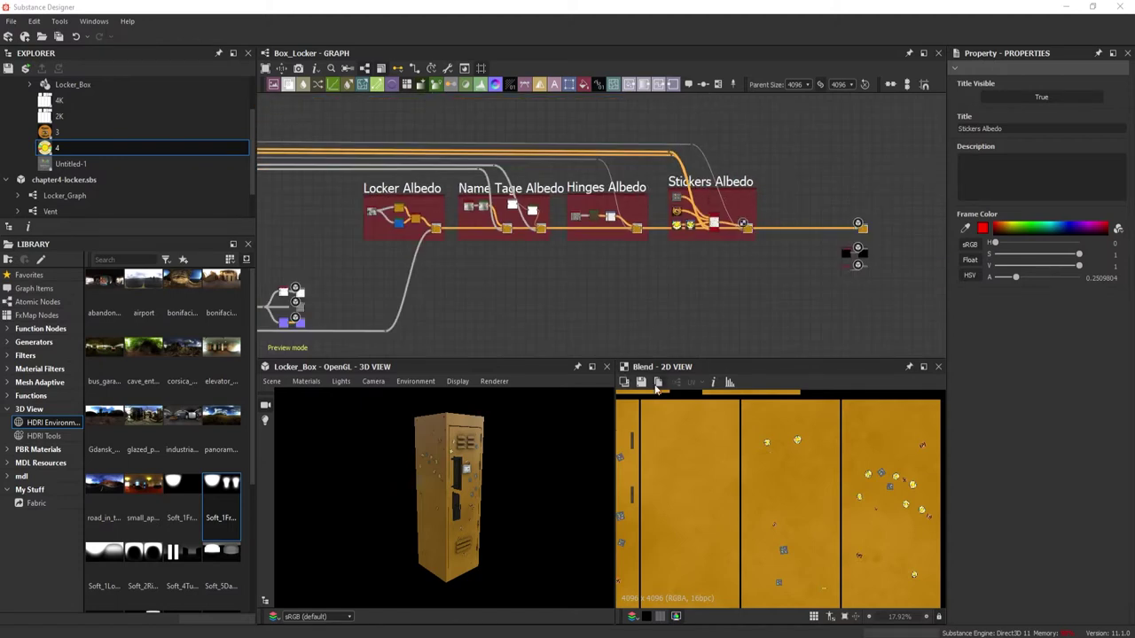
{"action": "scroll", "coordinate": [481, 433], "scroll_direction": "up", "scroll_amount": 3}
{"action": "middle_click_drag", "start_coordinate": [480, 433], "coordinate": [480, 485]}
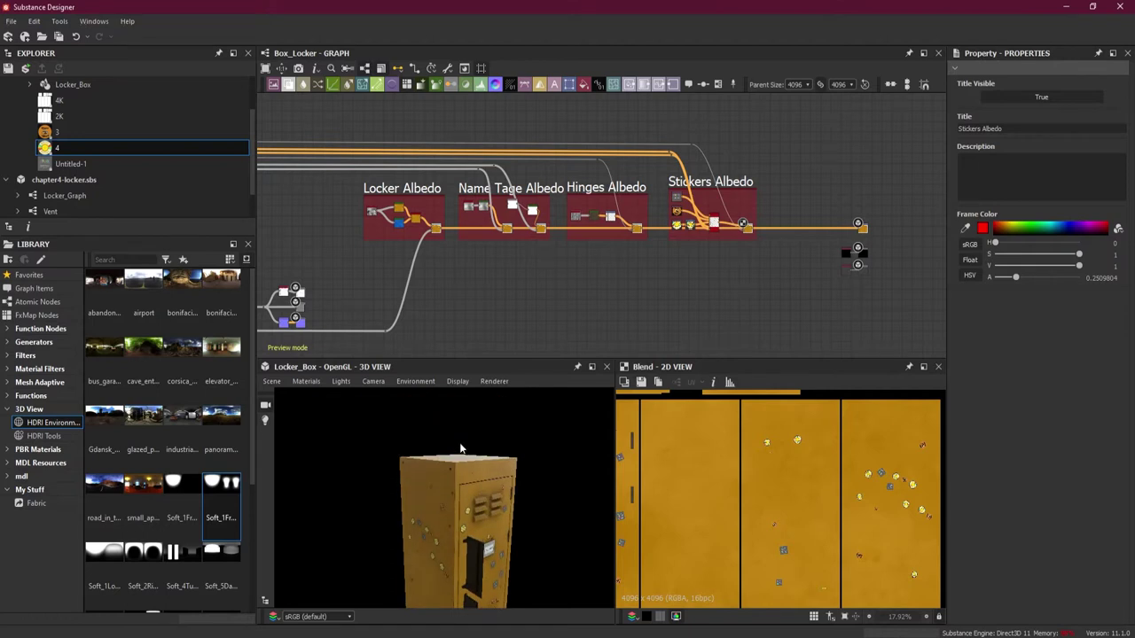
{"action": "scroll", "coordinate": [460, 447], "scroll_direction": "up", "scroll_amount": 5}
{"action": "left_click_drag", "start_coordinate": [459, 446], "coordinate": [512, 454]}
{"action": "scroll", "coordinate": [521, 472], "scroll_direction": "down", "scroll_amount": 6}
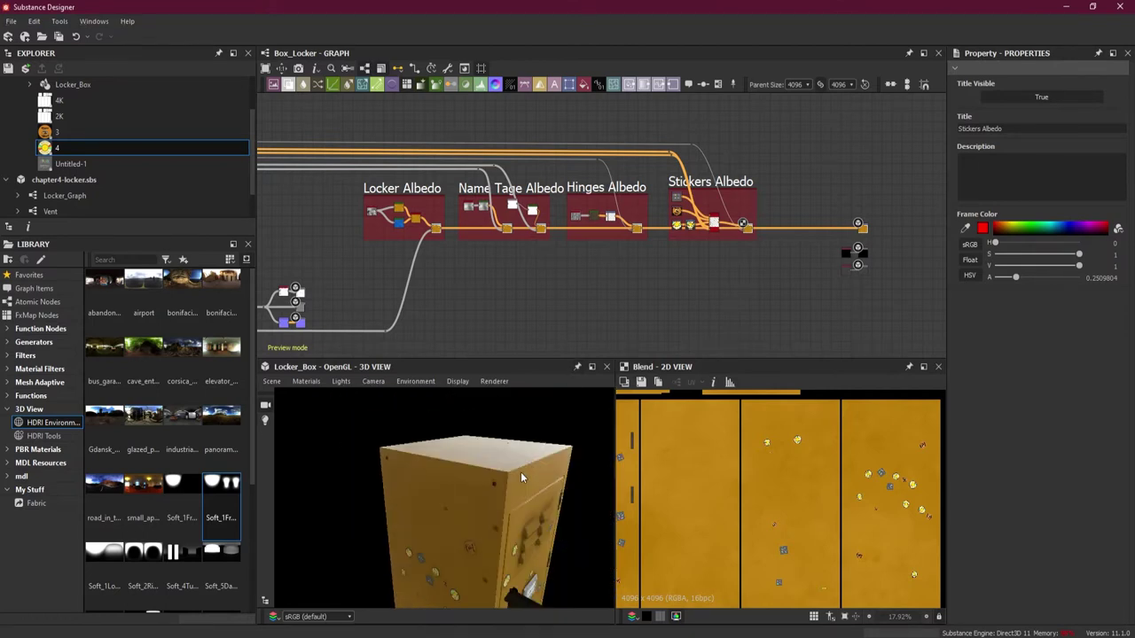
{"action": "left_click_drag", "start_coordinate": [501, 514], "coordinate": [470, 477]}
{"action": "scroll", "coordinate": [493, 460], "scroll_direction": "up", "scroll_amount": 3}
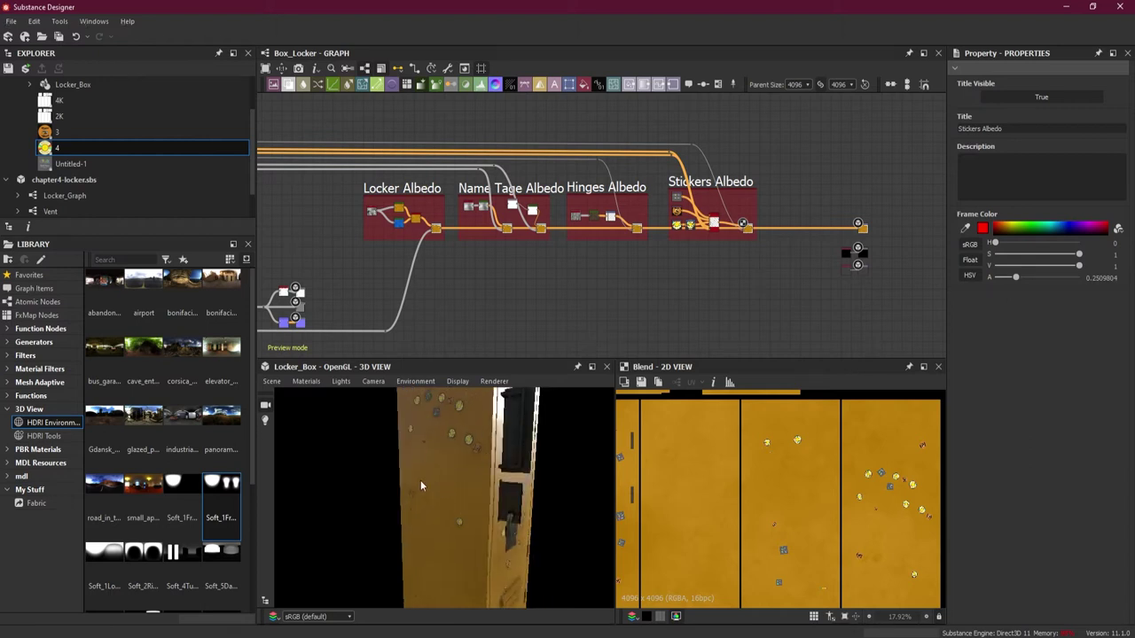
{"action": "scroll", "coordinate": [133, 183], "scroll_direction": "down", "scroll_amount": 1}
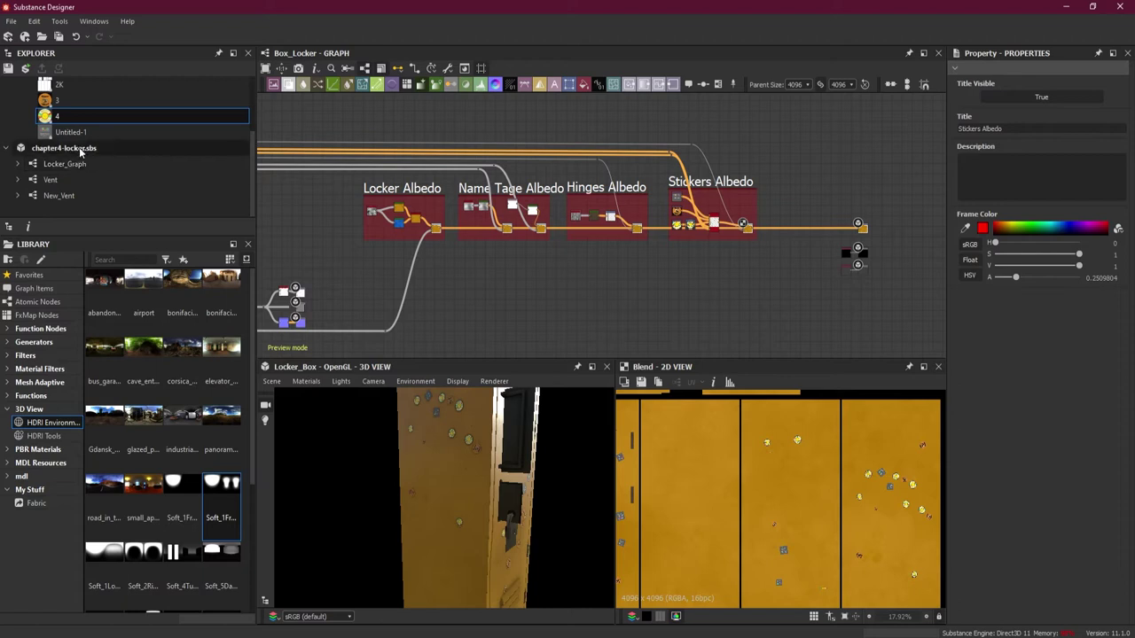
Move the output nodes farther away from the Stickers Albedo frame to make room in the albedo chain.
{"action": "middle_click_drag", "start_coordinate": [803, 241], "coordinate": [690, 253]}
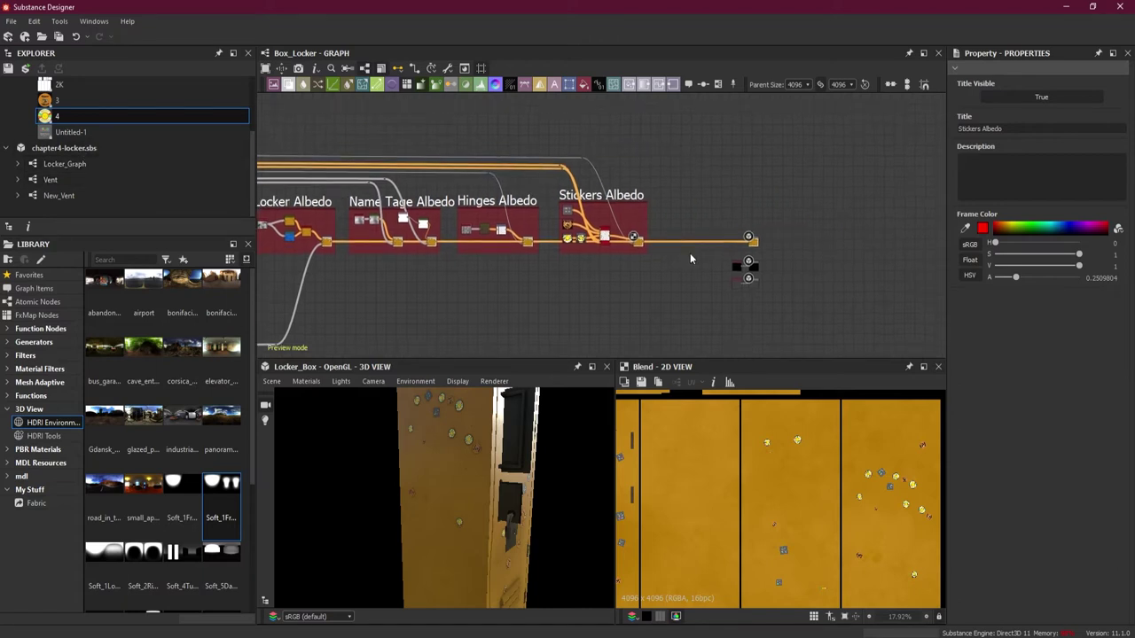
{"action": "scroll", "coordinate": [690, 253], "scroll_direction": "up", "scroll_amount": 3}
{"action": "left_click_drag", "start_coordinate": [718, 178], "coordinate": [885, 336]}
{"action": "left_click_drag", "start_coordinate": [769, 276], "coordinate": [891, 277]}
Insert a Blend node on the link after the Stickers Albedo frame and place it closer to that frame.
{"action": "scroll", "coordinate": [707, 192], "scroll_direction": "up", "scroll_amount": 2}
{"action": "key", "text": "space"}
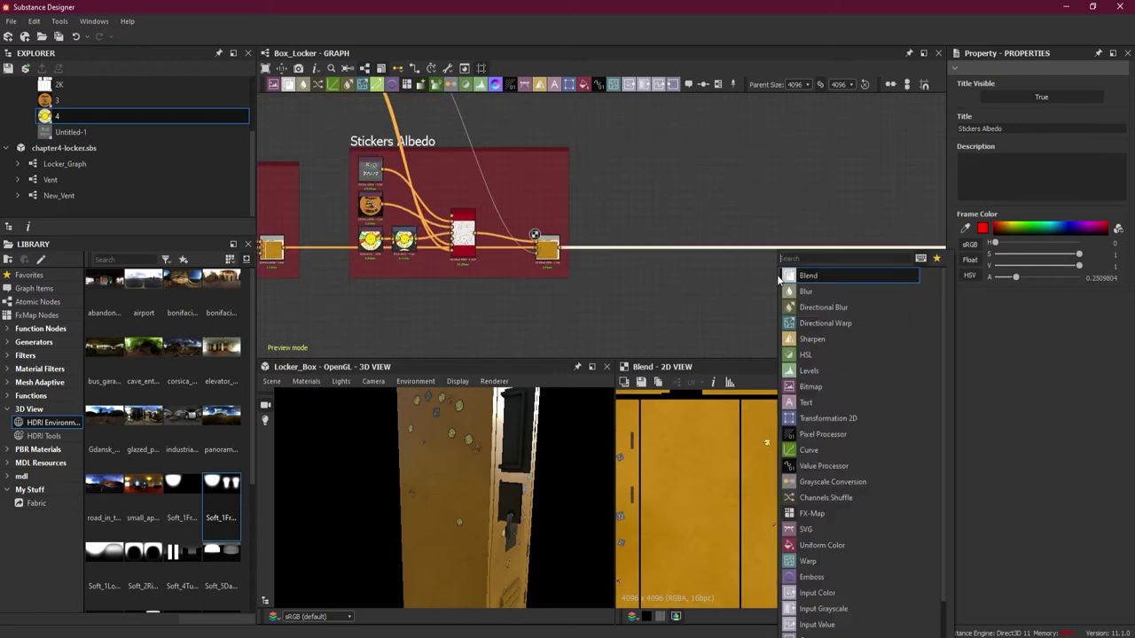
{"action": "left_click", "coordinate": [827, 278]}
{"action": "scroll", "coordinate": [784, 257], "scroll_direction": "up", "scroll_amount": 2}
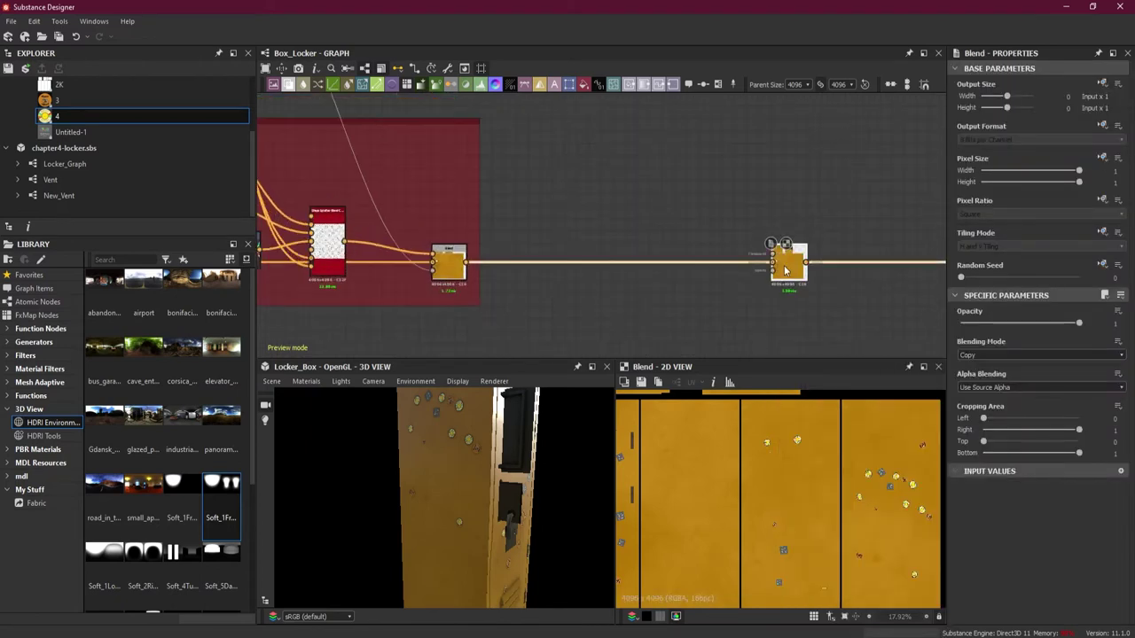
{"action": "left_click_drag", "start_coordinate": [787, 272], "coordinate": [738, 272]}
Start a link from the node after the fractal sum base in Name Tage Albedo and add a dot above Hinges Albedo.
{"action": "scroll", "coordinate": [687, 252], "scroll_direction": "down", "scroll_amount": 3}
{"action": "scroll", "coordinate": [725, 222], "scroll_direction": "up", "scroll_amount": 3}
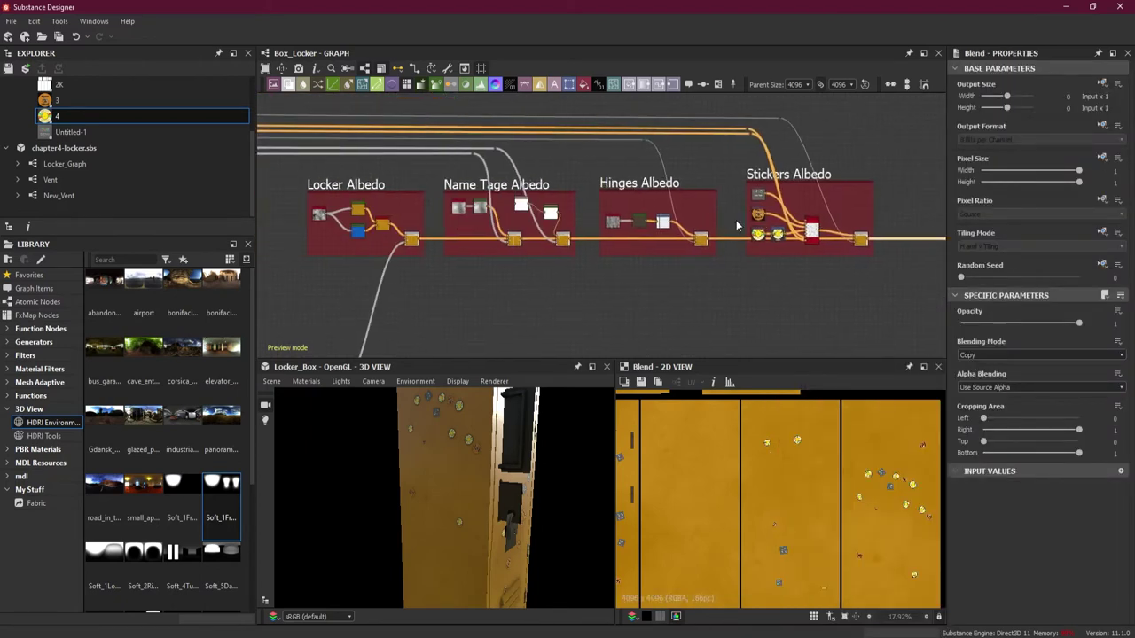
{"action": "middle_click_drag", "start_coordinate": [555, 214], "coordinate": [782, 211]}
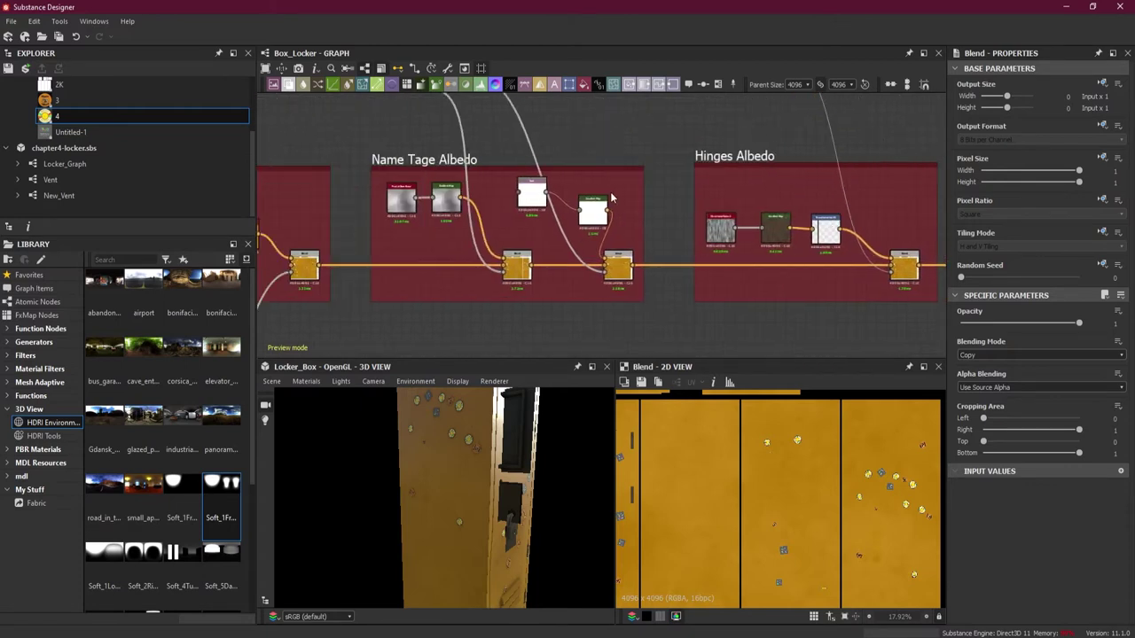
{"action": "scroll", "coordinate": [611, 195], "scroll_direction": "down", "scroll_amount": 2}
{"action": "scroll", "coordinate": [496, 199], "scroll_direction": "up", "scroll_amount": 2}
{"action": "left_click", "coordinate": [454, 198]}
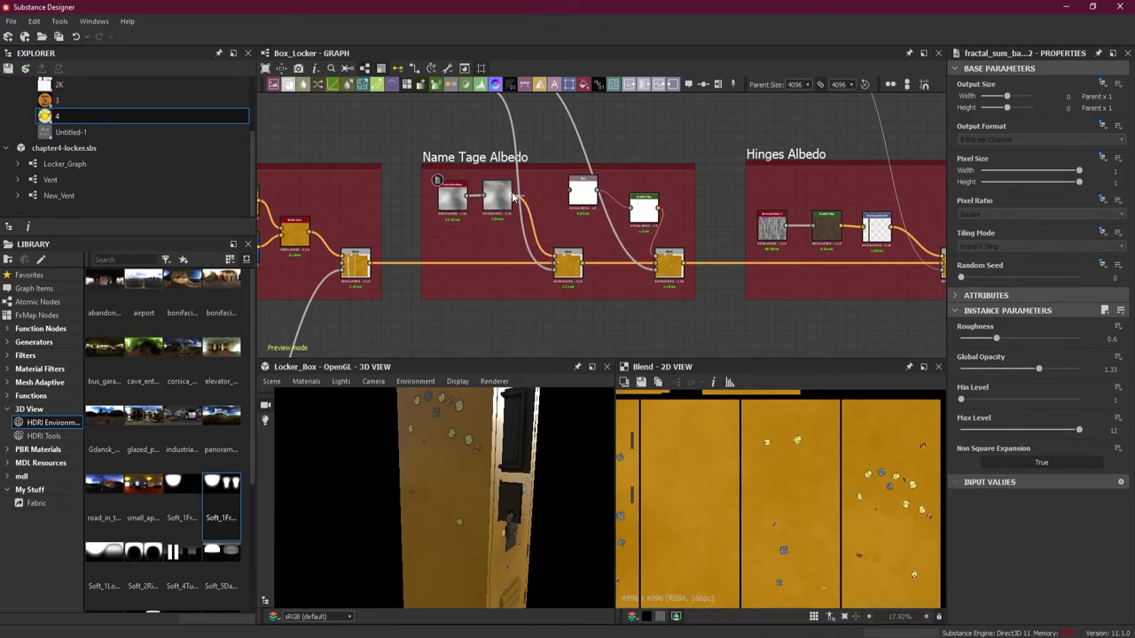
{"action": "left_click_drag", "start_coordinate": [608, 118], "coordinate": [657, 132]}
{"action": "scroll", "coordinate": [620, 124], "scroll_direction": "down", "scroll_amount": 3}
{"action": "middle_click_drag", "start_coordinate": [669, 113], "coordinate": [495, 163]}
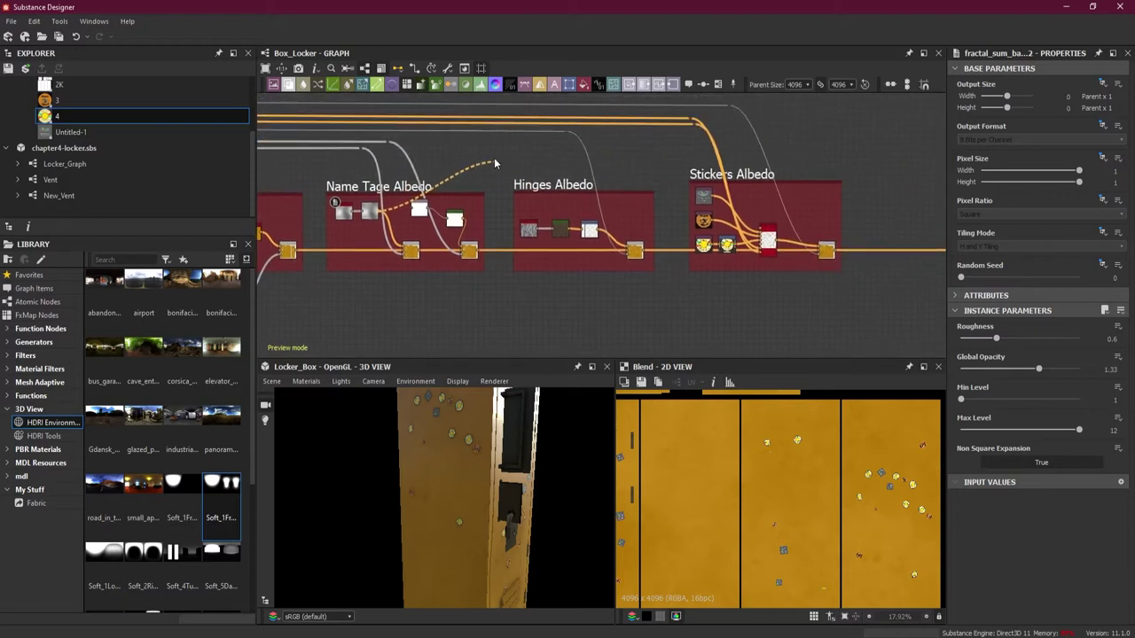
{"action": "left_click", "coordinate": [527, 154], "text": "alt"}
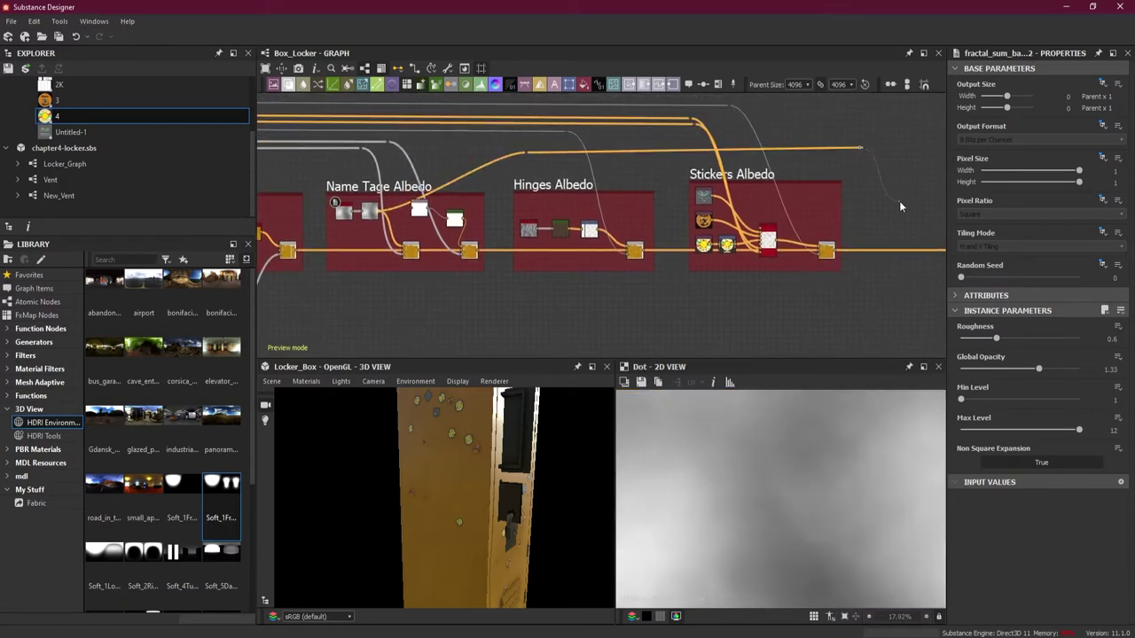
Connect the rerouted Name Tage Albedo link to the Foreground input of the new Blend node.
{"action": "middle_click_drag", "start_coordinate": [899, 201], "coordinate": [690, 195]}
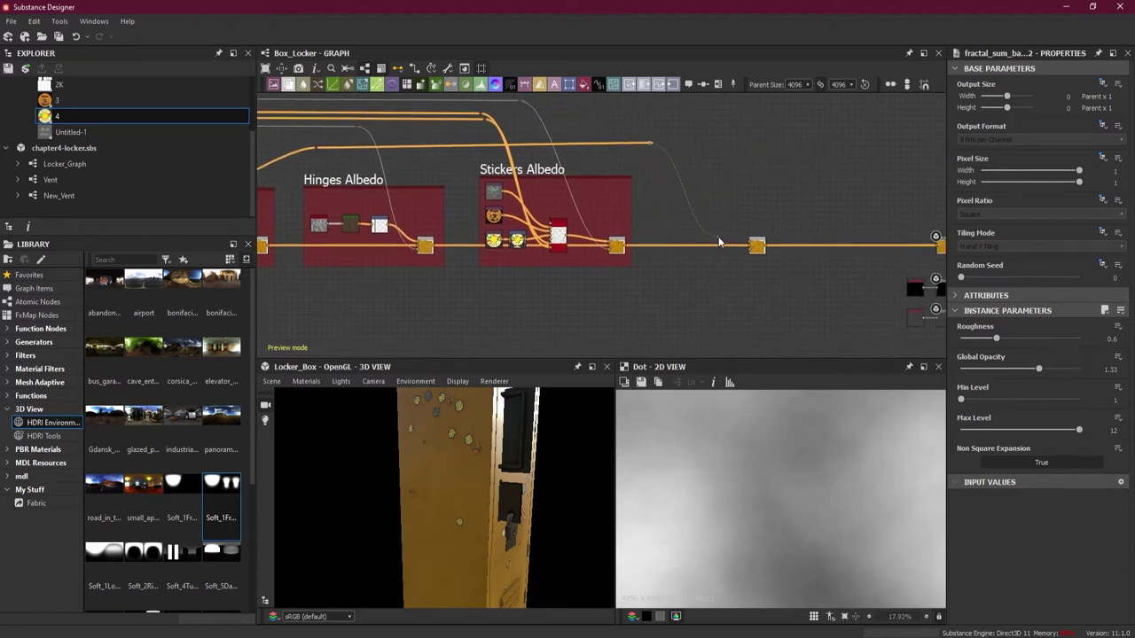
{"action": "scroll", "coordinate": [720, 240], "scroll_direction": "up", "scroll_amount": 5}
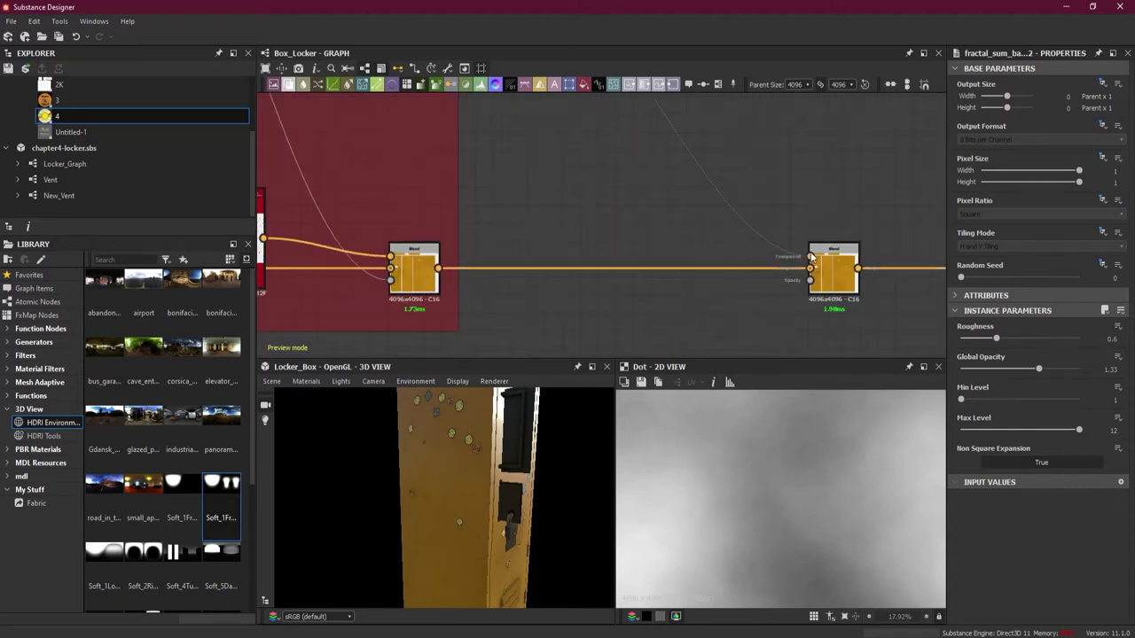
{"action": "left_click_drag", "start_coordinate": [811, 257], "coordinate": [810, 256]}
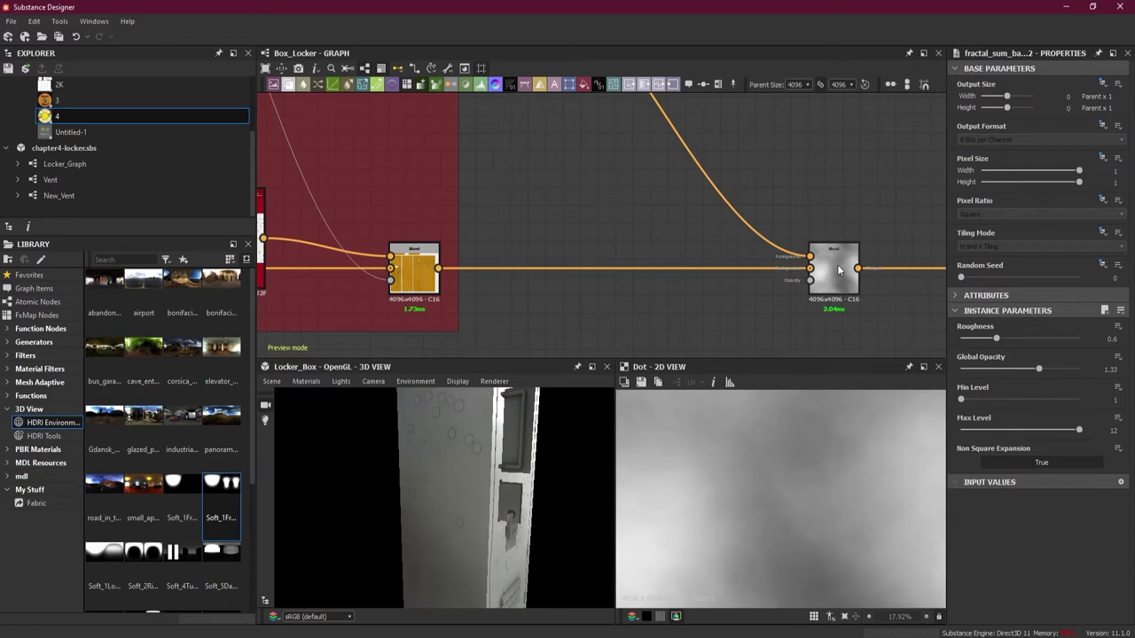
Search back through the blue frames, from Stickers to Rivets / Screws, for a mask to use with the new Blend.
{"action": "scroll", "coordinate": [838, 269], "scroll_direction": "down", "scroll_amount": 9}
{"action": "middle_click_drag", "start_coordinate": [438, 272], "coordinate": [723, 229]}
{"action": "scroll", "coordinate": [724, 229], "scroll_direction": "up", "scroll_amount": 1}
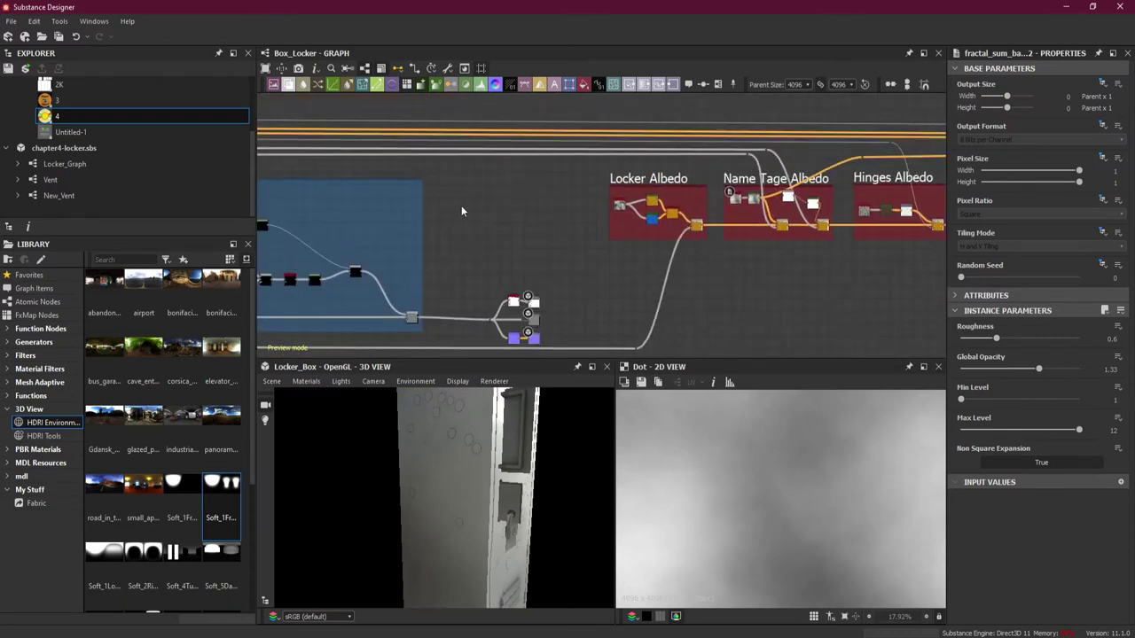
{"action": "scroll", "coordinate": [461, 211], "scroll_direction": "down", "scroll_amount": 4}
{"action": "middle_click_drag", "start_coordinate": [410, 215], "coordinate": [698, 219]}
{"action": "scroll", "coordinate": [388, 217], "scroll_direction": "up", "scroll_amount": 2}
{"action": "middle_click_drag", "start_coordinate": [395, 212], "coordinate": [707, 181]}
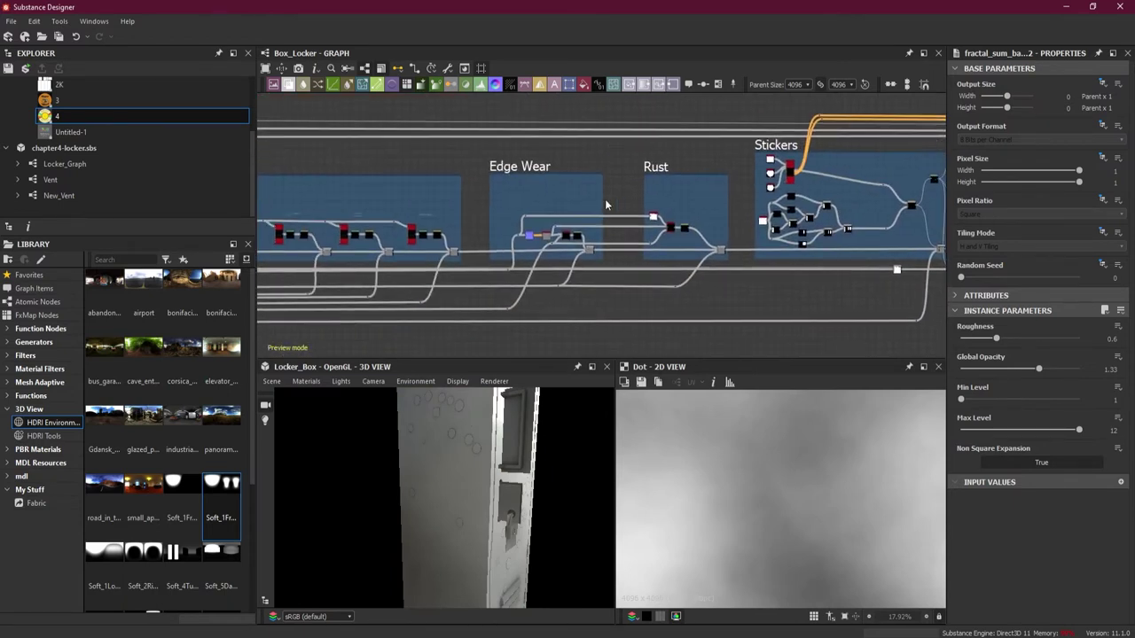
{"action": "scroll", "coordinate": [547, 204], "scroll_direction": "up", "scroll_amount": 1}
{"action": "scroll", "coordinate": [547, 204], "scroll_direction": "down", "scroll_amount": 4}
{"action": "middle_click_drag", "start_coordinate": [399, 216], "coordinate": [687, 216]}
{"action": "scroll", "coordinate": [560, 211], "scroll_direction": "up", "scroll_amount": 2}
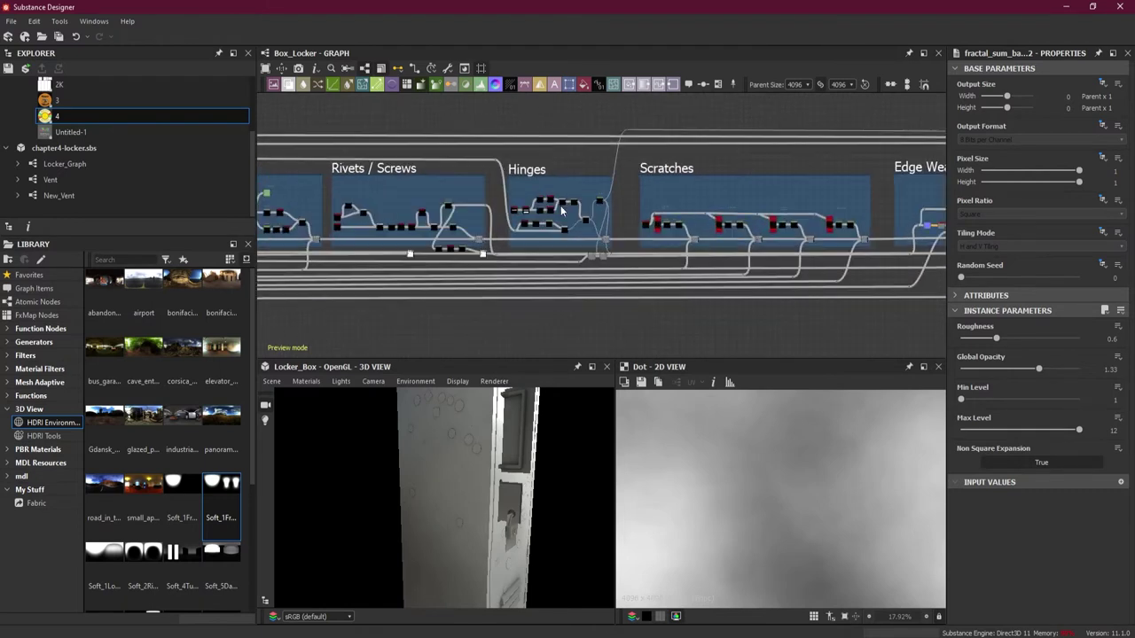
{"action": "middle_click_drag", "start_coordinate": [560, 211], "coordinate": [696, 197]}
{"action": "middle_click_drag", "start_coordinate": [585, 184], "coordinate": [816, 180]}
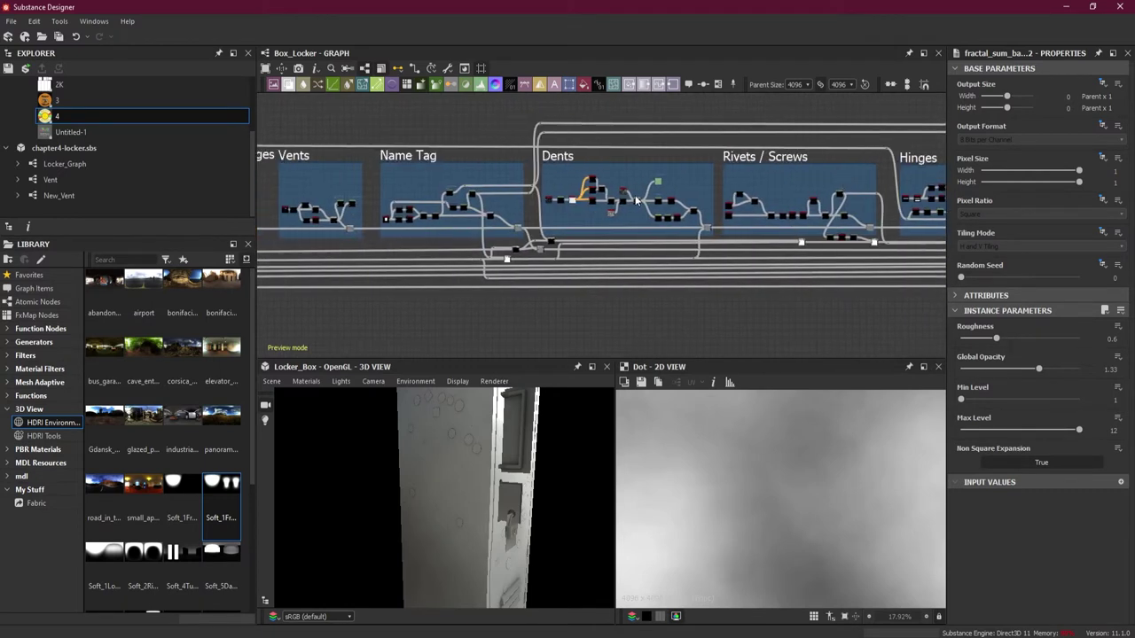
{"action": "middle_click_drag", "start_coordinate": [636, 200], "coordinate": [842, 203]}
{"action": "scroll", "coordinate": [838, 257], "scroll_direction": "up", "scroll_amount": 6}
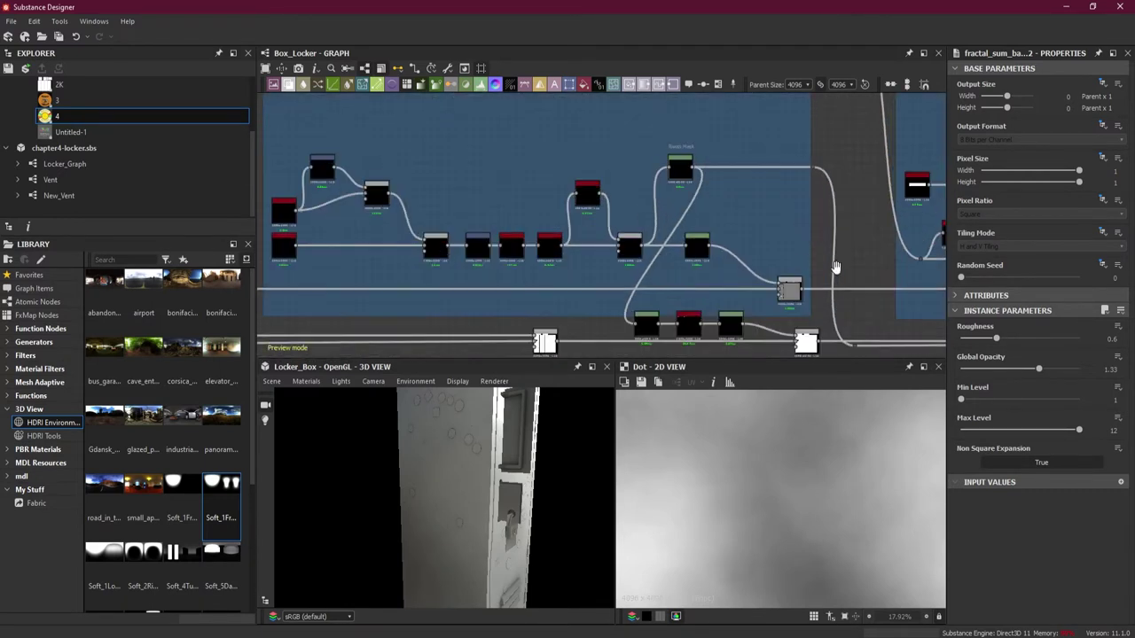
Preview the rivets mask from the dot beside the Rivets / Screws frame in the 2D view.
{"action": "middle_click_drag", "start_coordinate": [835, 267], "coordinate": [753, 179]}
{"action": "scroll", "coordinate": [754, 179], "scroll_direction": "up", "scroll_amount": 3}
{"action": "scroll", "coordinate": [720, 280], "scroll_direction": "down", "scroll_amount": 3}
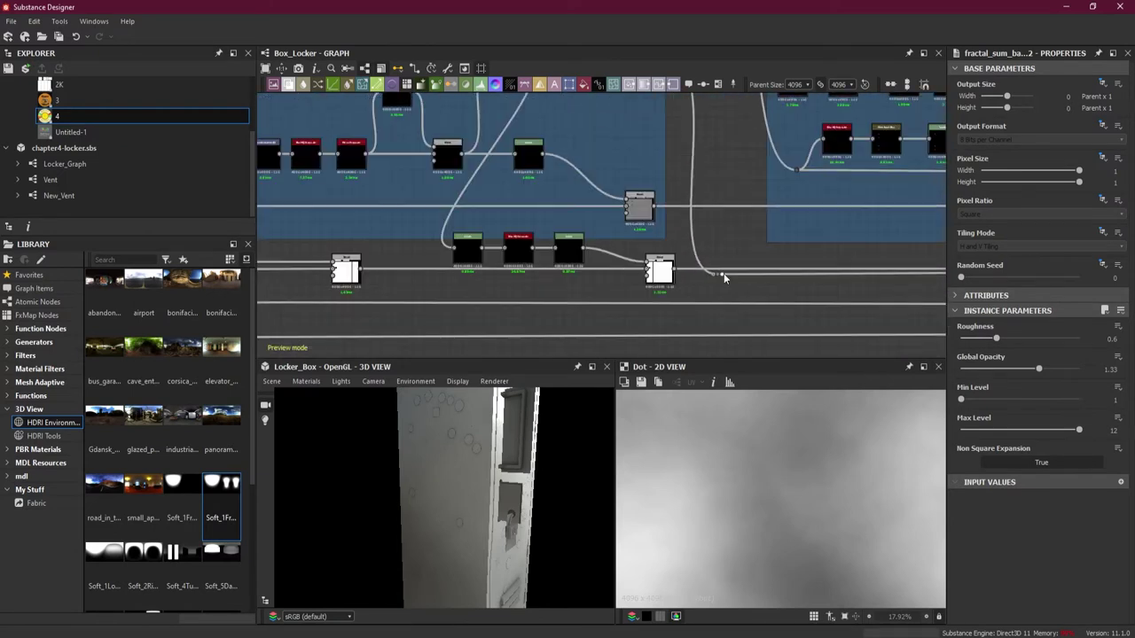
{"action": "double_click", "coordinate": [716, 273]}
{"action": "scroll", "coordinate": [706, 430], "scroll_direction": "up", "scroll_amount": 1}
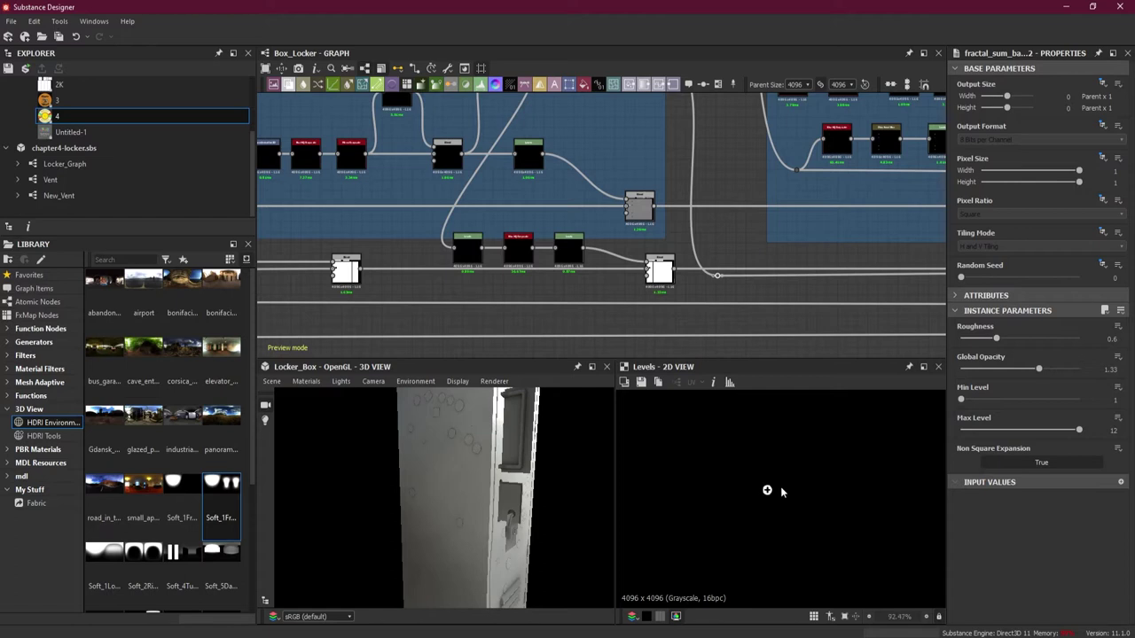
{"action": "scroll", "coordinate": [778, 489], "scroll_direction": "up", "scroll_amount": 1}
{"action": "scroll", "coordinate": [736, 231], "scroll_direction": "down", "scroll_amount": 3}
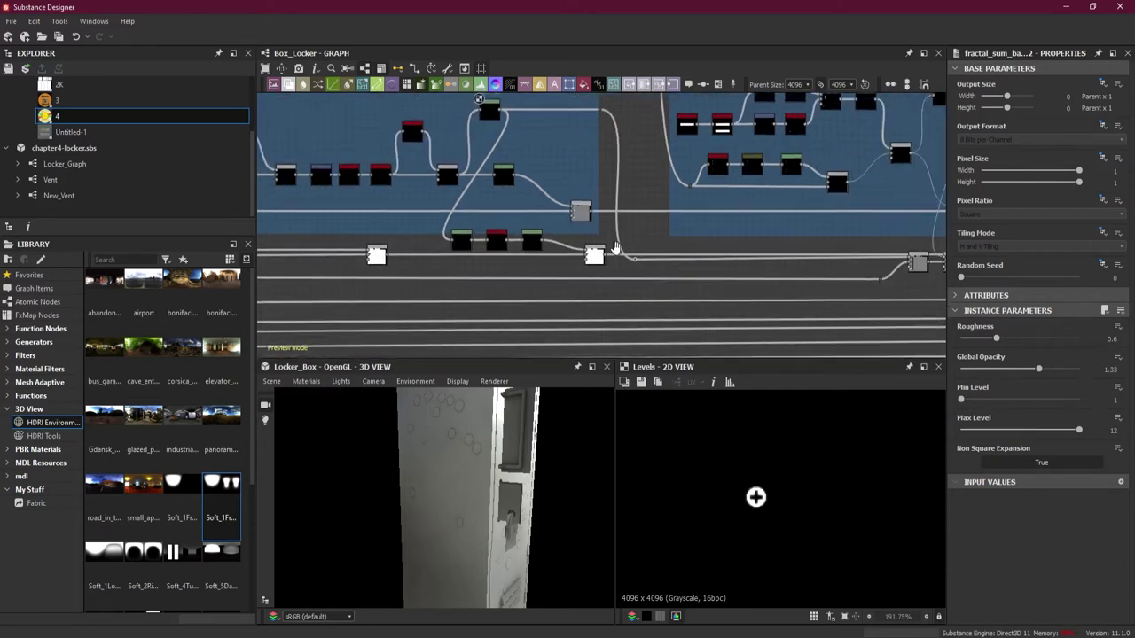
{"action": "scroll", "coordinate": [762, 254], "scroll_direction": "up", "scroll_amount": 4}
{"action": "scroll", "coordinate": [751, 261], "scroll_direction": "down", "scroll_amount": 6}
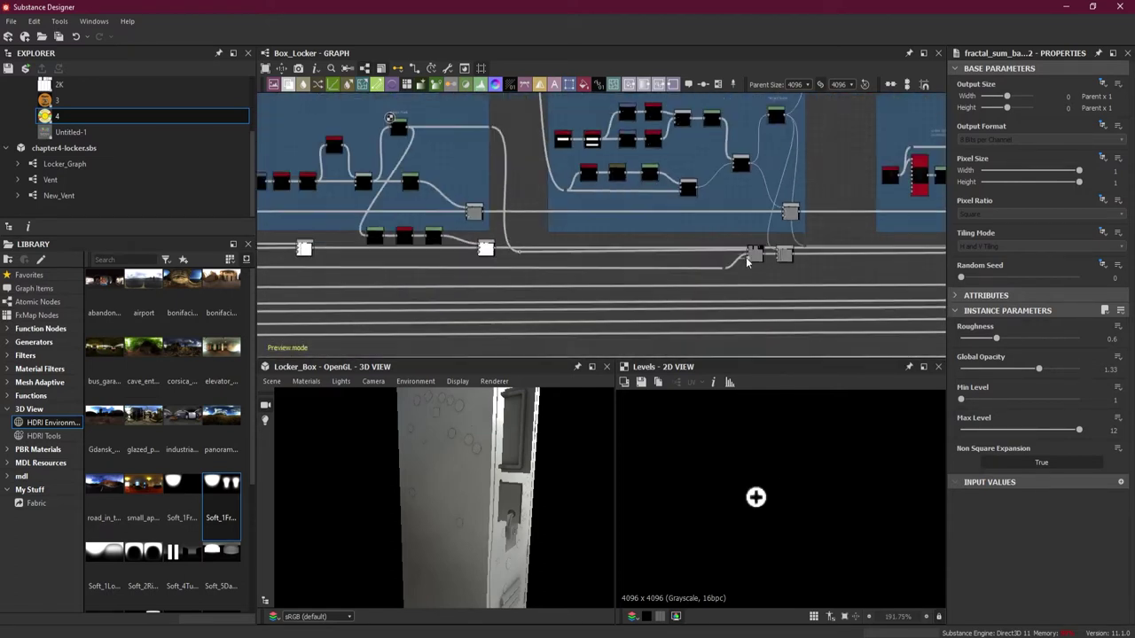
Trace the links through the two Blend nodes below the Hinges frame and preview the dot farther along the line.
{"action": "middle_click_drag", "start_coordinate": [511, 242], "coordinate": [590, 242]}
{"action": "scroll", "coordinate": [558, 243], "scroll_direction": "up", "scroll_amount": 7}
{"action": "scroll", "coordinate": [631, 248], "scroll_direction": "down", "scroll_amount": 6}
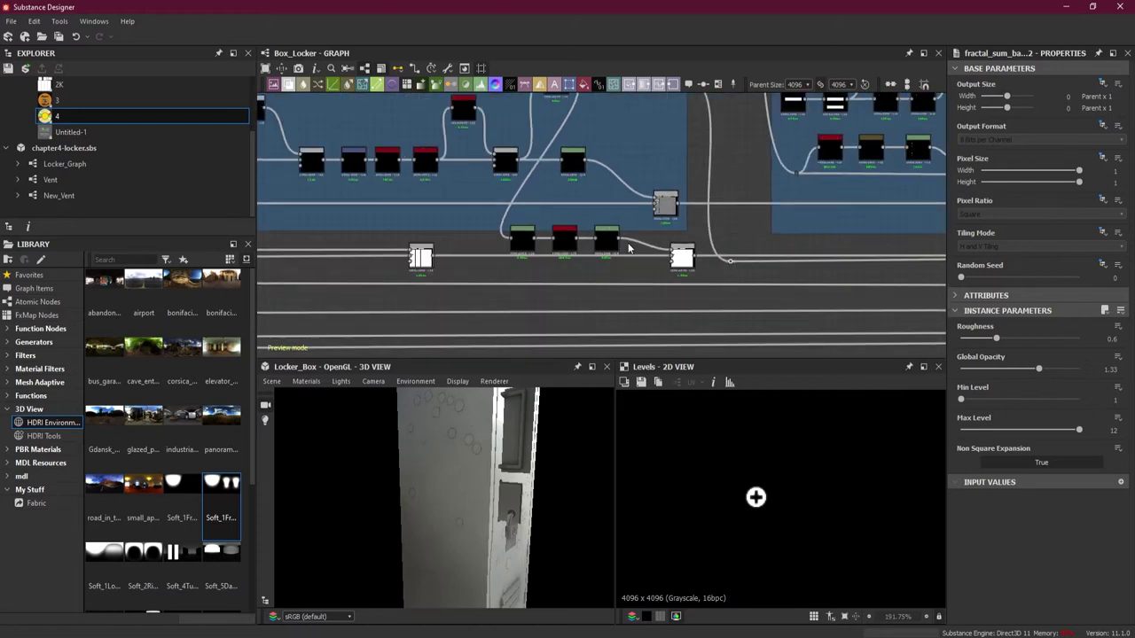
{"action": "scroll", "coordinate": [733, 259], "scroll_direction": "up", "scroll_amount": 3}
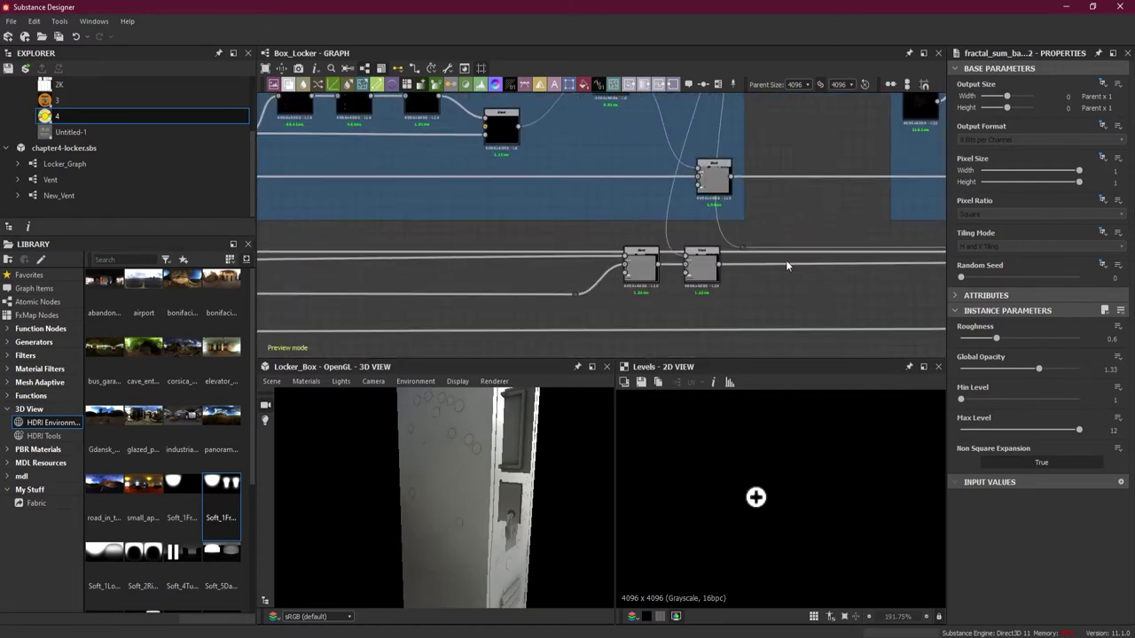
{"action": "scroll", "coordinate": [787, 265], "scroll_direction": "up", "scroll_amount": 3}
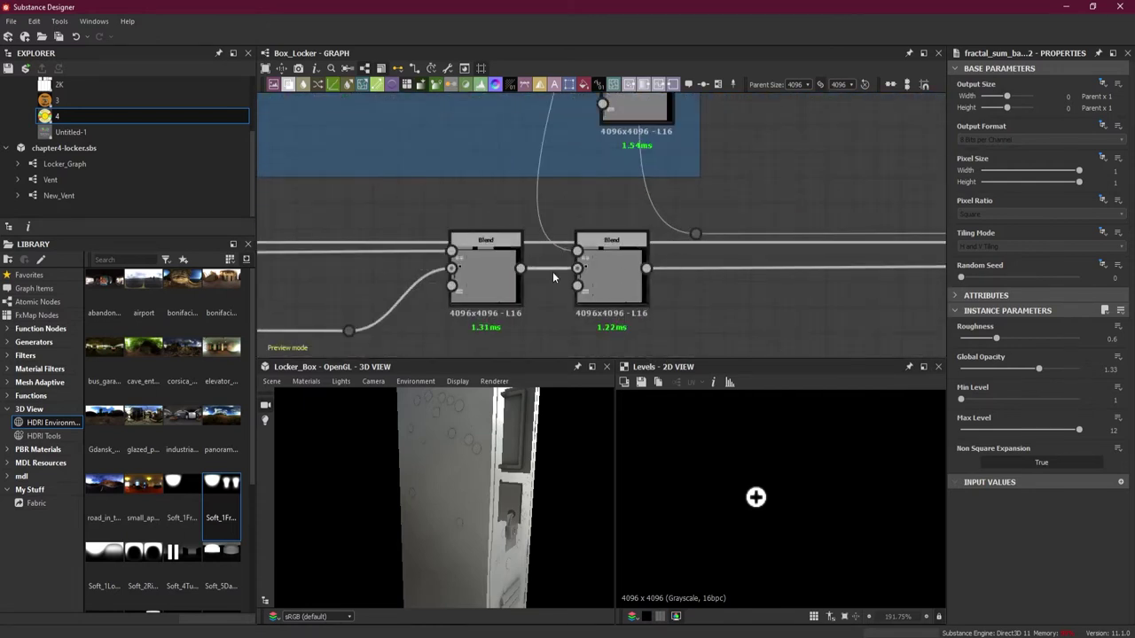
{"action": "left_click", "coordinate": [608, 264]}
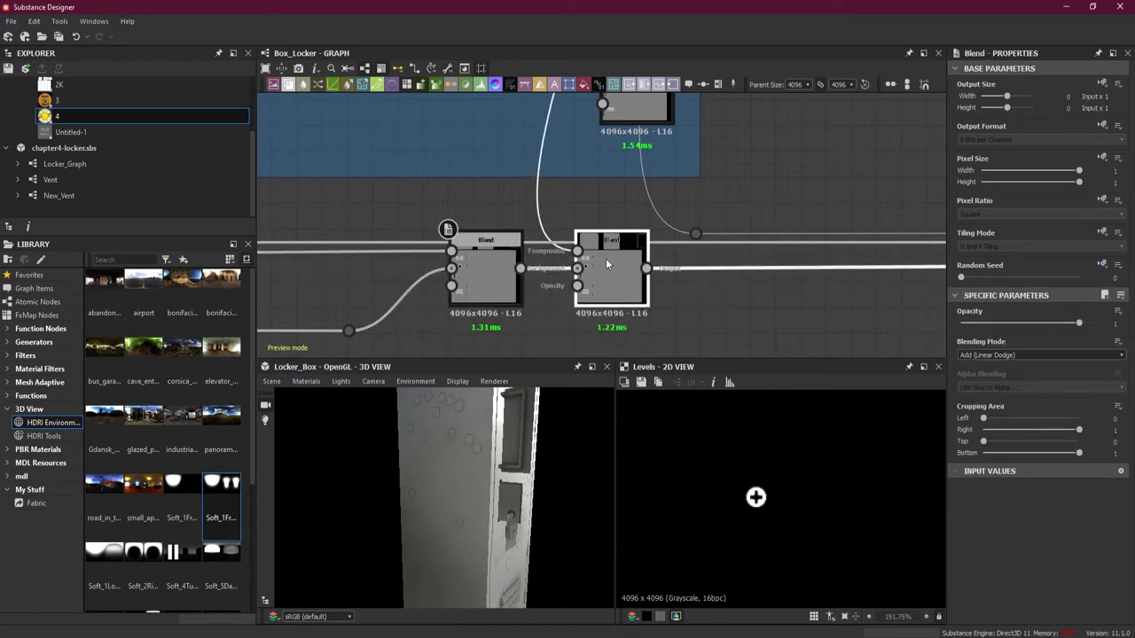
{"action": "scroll", "coordinate": [776, 284], "scroll_direction": "down", "scroll_amount": 2}
{"action": "middle_click_drag", "start_coordinate": [774, 288], "coordinate": [375, 288]}
{"action": "middle_click_drag", "start_coordinate": [818, 283], "coordinate": [408, 286]}
{"action": "middle_click_drag", "start_coordinate": [824, 287], "coordinate": [652, 295]}
{"action": "double_click", "coordinate": [600, 270]}
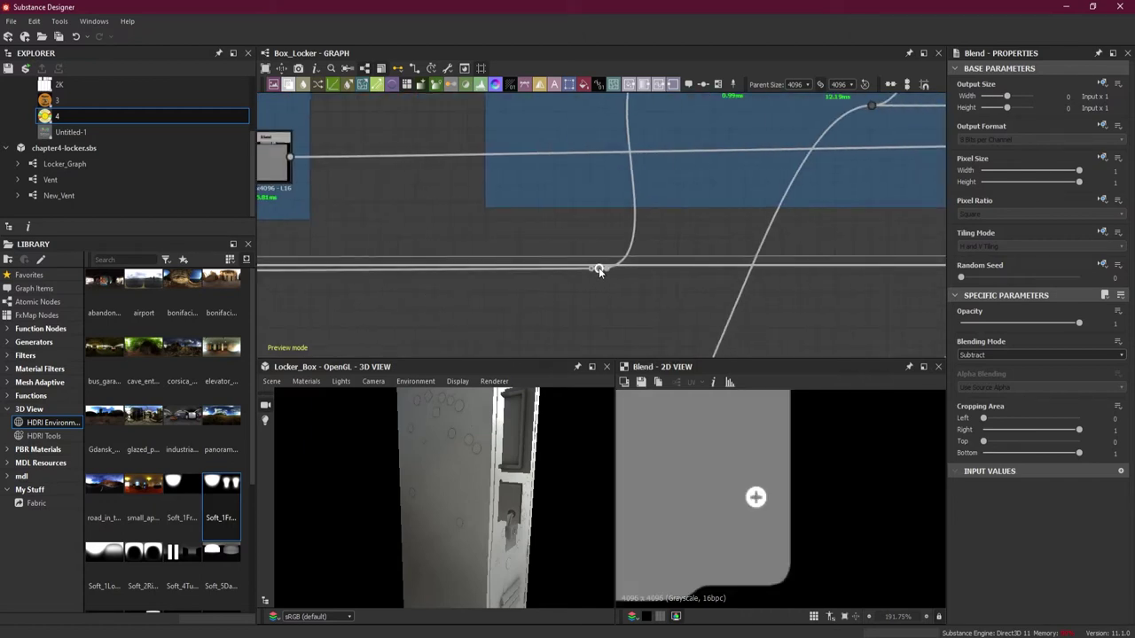
Follow the lower mask line past the remaining frames to the white Blend nodes beneath the Stickers frame.
{"action": "scroll", "coordinate": [671, 274], "scroll_direction": "down", "scroll_amount": 4}
{"action": "middle_click_drag", "start_coordinate": [822, 277], "coordinate": [491, 277]}
{"action": "scroll", "coordinate": [771, 277], "scroll_direction": "up", "scroll_amount": 3}
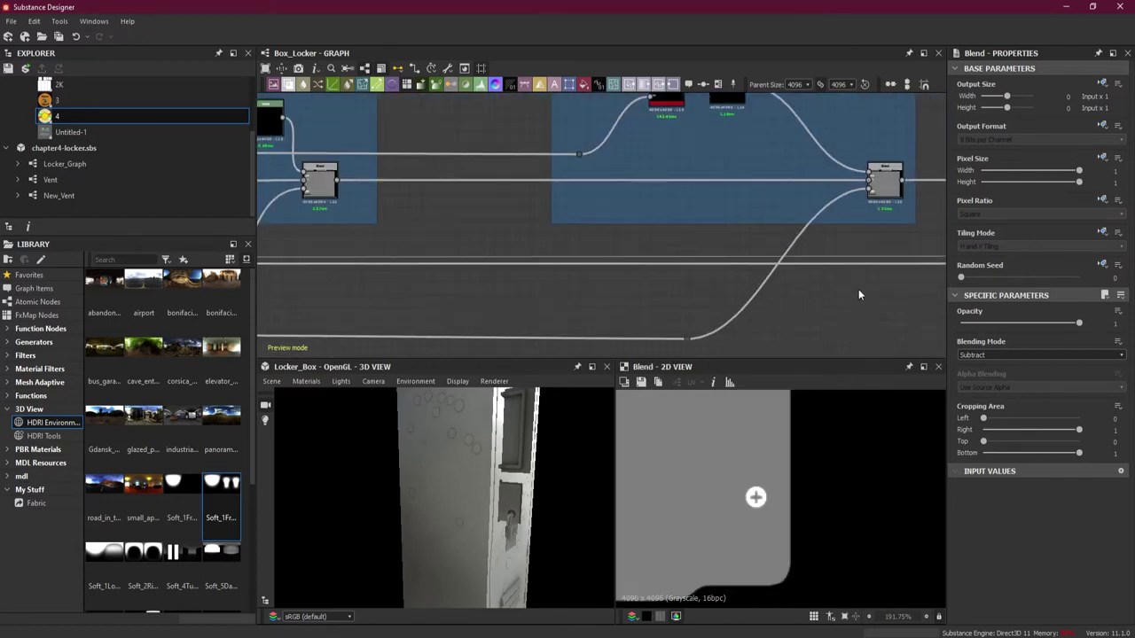
{"action": "middle_click_drag", "start_coordinate": [858, 289], "coordinate": [498, 289]}
{"action": "scroll", "coordinate": [810, 291], "scroll_direction": "down", "scroll_amount": 3}
{"action": "middle_click_drag", "start_coordinate": [741, 301], "coordinate": [413, 309]}
{"action": "scroll", "coordinate": [790, 304], "scroll_direction": "up", "scroll_amount": 5}
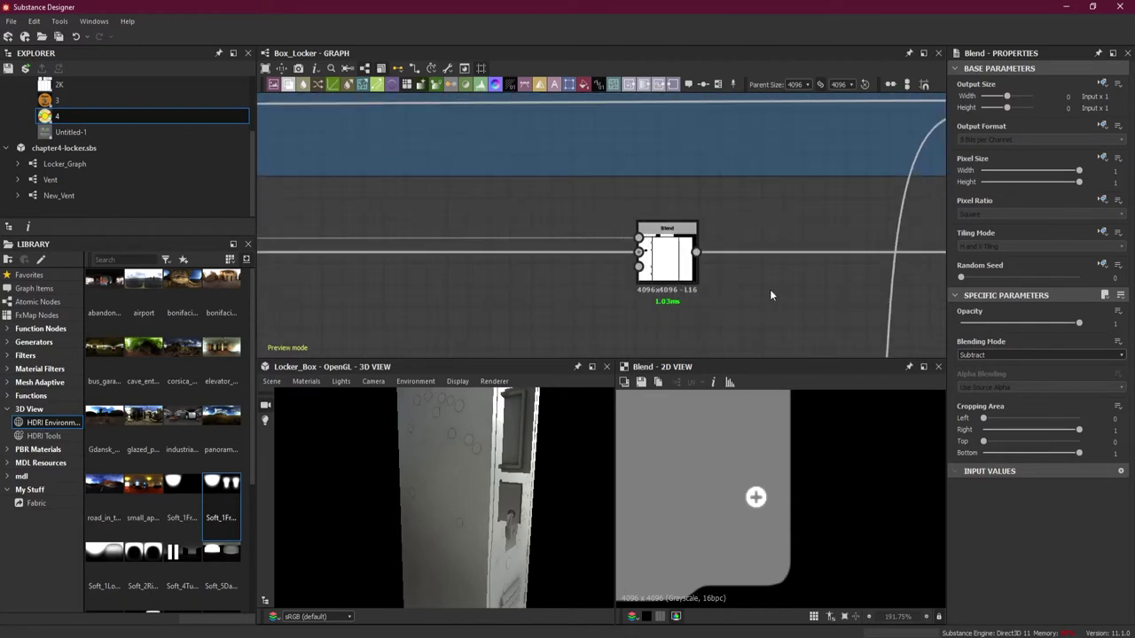
{"action": "scroll", "coordinate": [761, 261], "scroll_direction": "down", "scroll_amount": 5}
{"action": "middle_click_drag", "start_coordinate": [769, 289], "coordinate": [565, 305]}
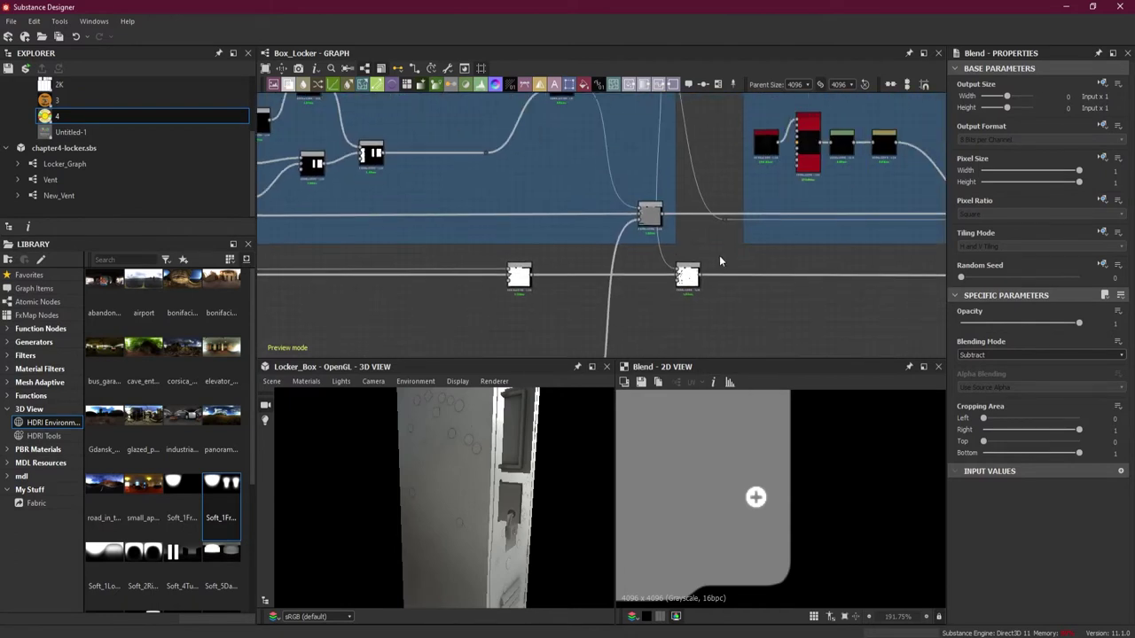
{"action": "scroll", "coordinate": [671, 257], "scroll_direction": "up", "scroll_amount": 4}
{"action": "scroll", "coordinate": [671, 255], "scroll_direction": "up", "scroll_amount": 2}
{"action": "scroll", "coordinate": [701, 285], "scroll_direction": "down", "scroll_amount": 5}
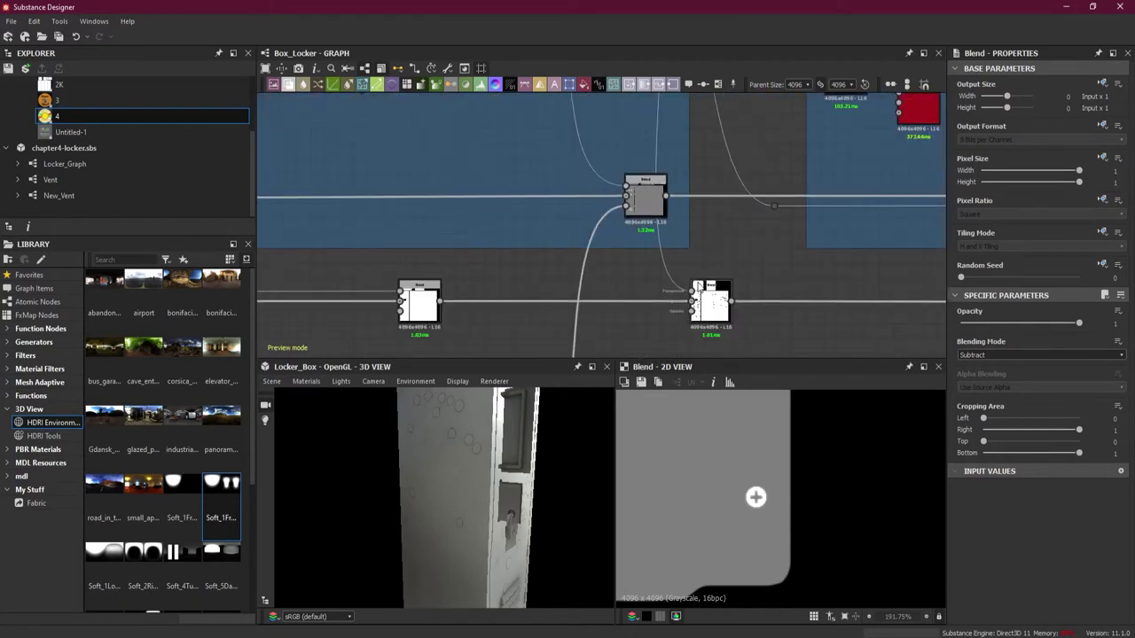
Preview the Levels, blur and final Levels nodes below the Rivets / Screws frame to check the screw mask.
{"action": "middle_click_drag", "start_coordinate": [411, 266], "coordinate": [1107, 266]}
{"action": "scroll", "coordinate": [636, 266], "scroll_direction": "down", "scroll_amount": 4}
{"action": "middle_click_drag", "start_coordinate": [509, 266], "coordinate": [617, 268]}
{"action": "scroll", "coordinate": [612, 266], "scroll_direction": "up", "scroll_amount": 1}
{"action": "scroll", "coordinate": [613, 271], "scroll_direction": "up", "scroll_amount": 4}
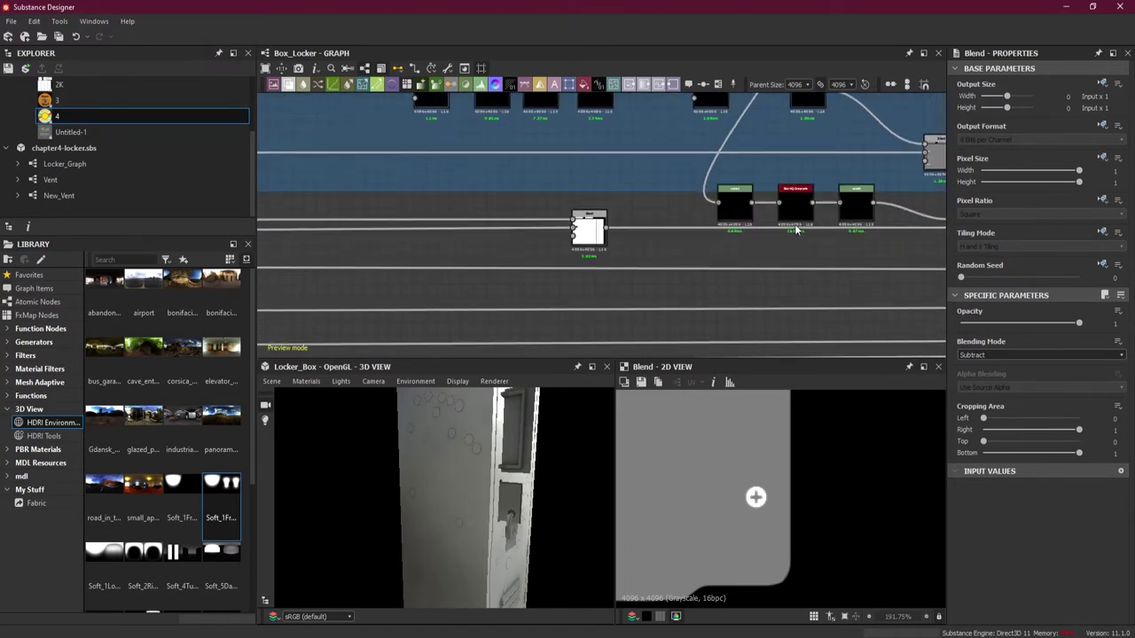
{"action": "scroll", "coordinate": [750, 306], "scroll_direction": "up", "scroll_amount": 2}
{"action": "scroll", "coordinate": [761, 290], "scroll_direction": "up", "scroll_amount": 1}
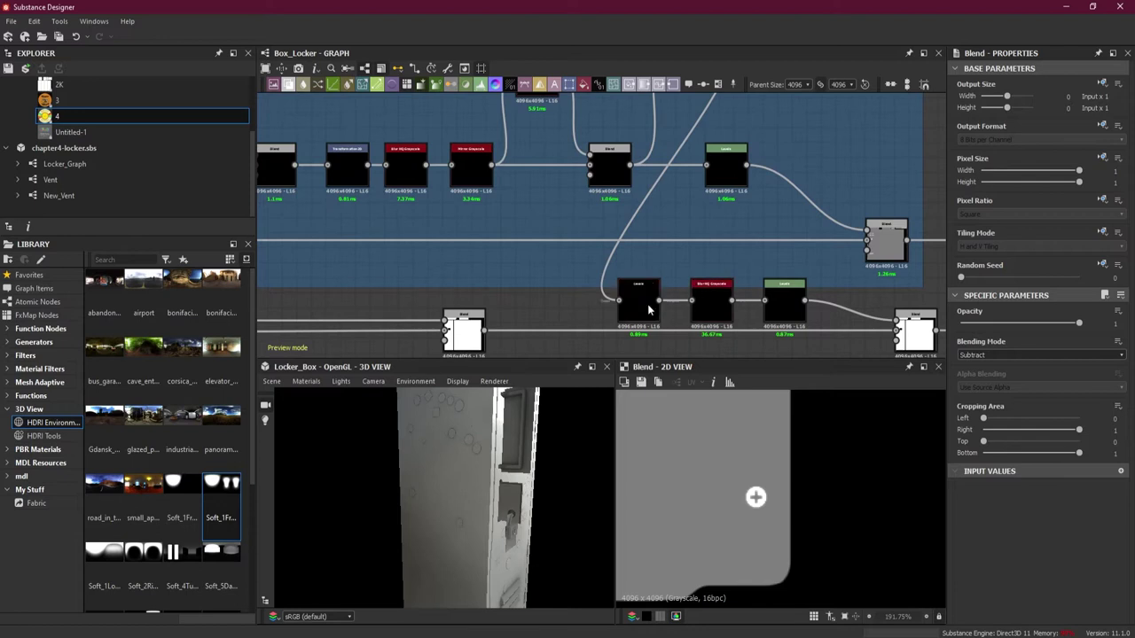
{"action": "double_click", "coordinate": [659, 302]}
{"action": "left_click", "coordinate": [723, 306]}
{"action": "double_click", "coordinate": [718, 311]}
{"action": "double_click", "coordinate": [772, 312]}
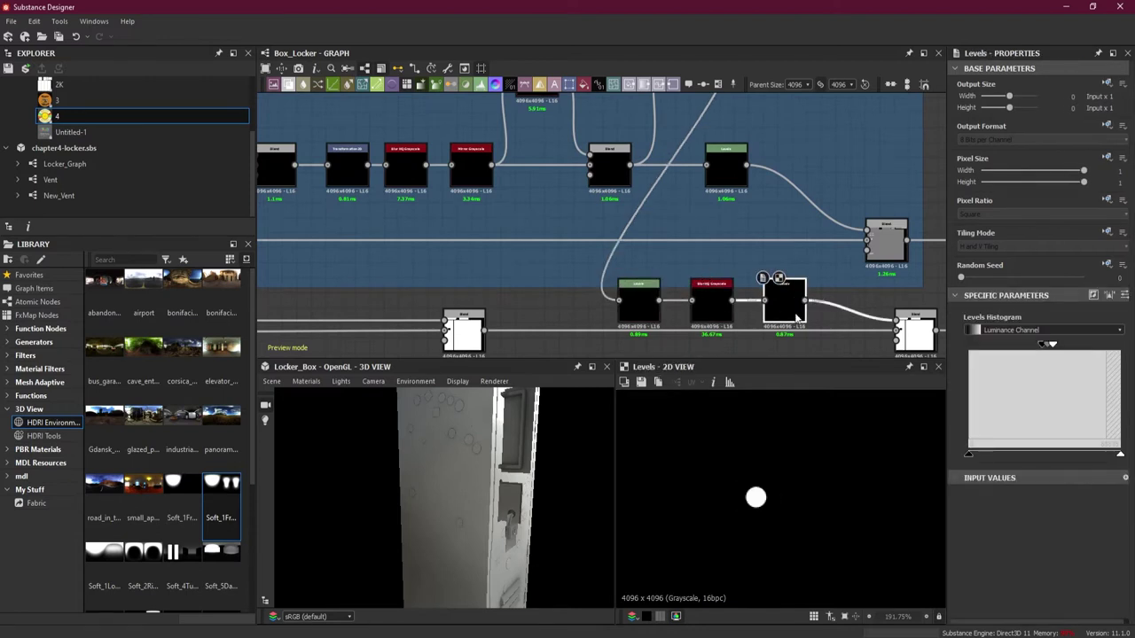
Route the output of the final Levels node below Rivets / Screws through Dot nodes to above the frames.
{"action": "scroll", "coordinate": [813, 318], "scroll_direction": "up", "scroll_amount": 2}
{"action": "scroll", "coordinate": [846, 316], "scroll_direction": "down", "scroll_amount": 3}
{"action": "middle_click_drag", "start_coordinate": [848, 317], "coordinate": [625, 307]}
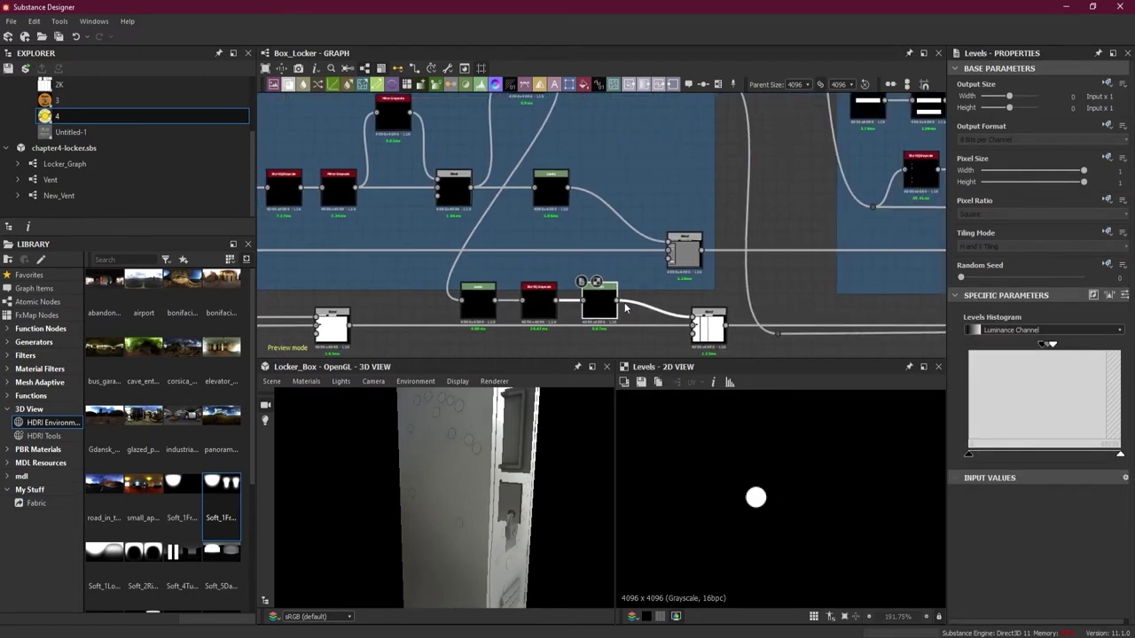
{"action": "left_click", "coordinate": [799, 303], "text": "alt"}
{"action": "scroll", "coordinate": [791, 213], "scroll_direction": "down", "scroll_amount": 4}
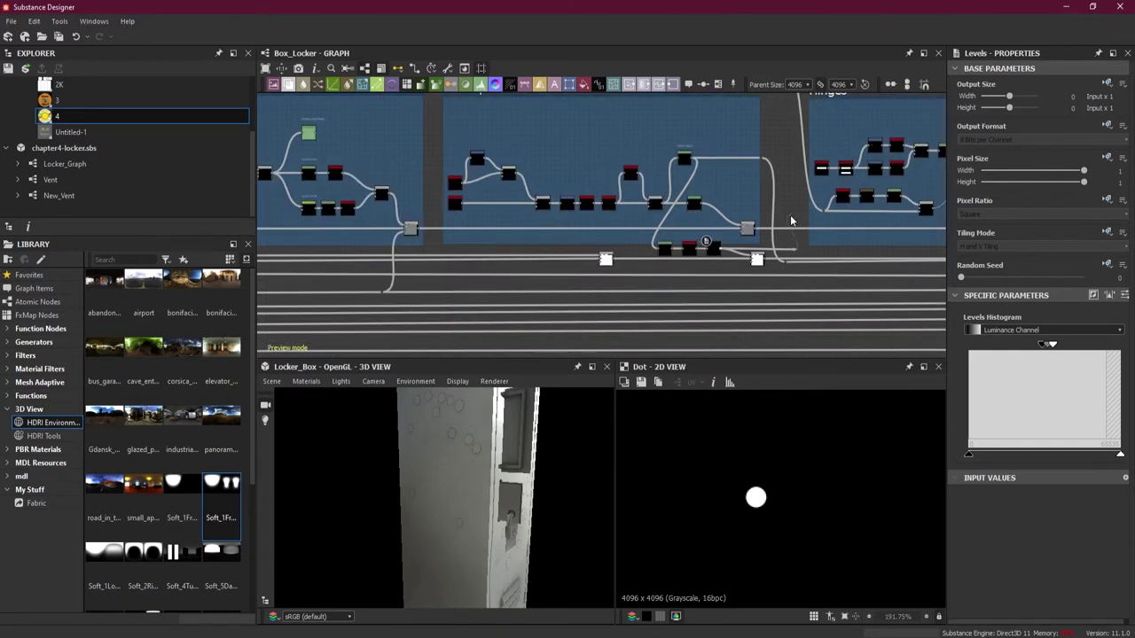
{"action": "scroll", "coordinate": [801, 138], "scroll_direction": "down", "scroll_amount": 4}
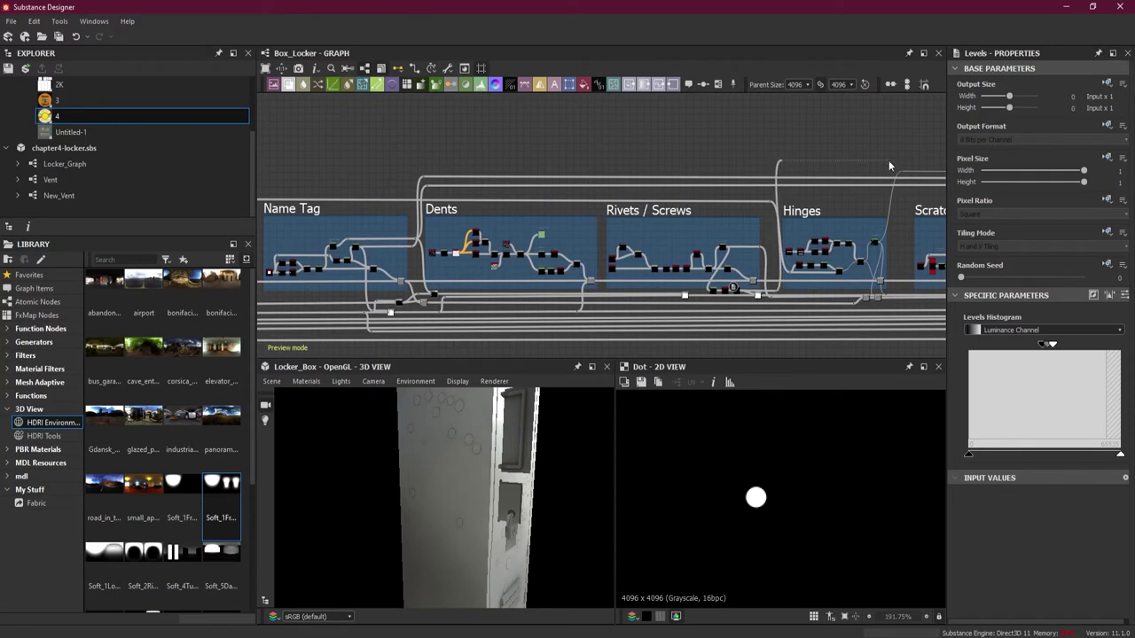
Carry the screw mask link above the frames and connect it to the opacity input of the Blend after Stickers Albedo.
{"action": "middle_click_drag", "start_coordinate": [900, 162], "coordinate": [601, 186]}
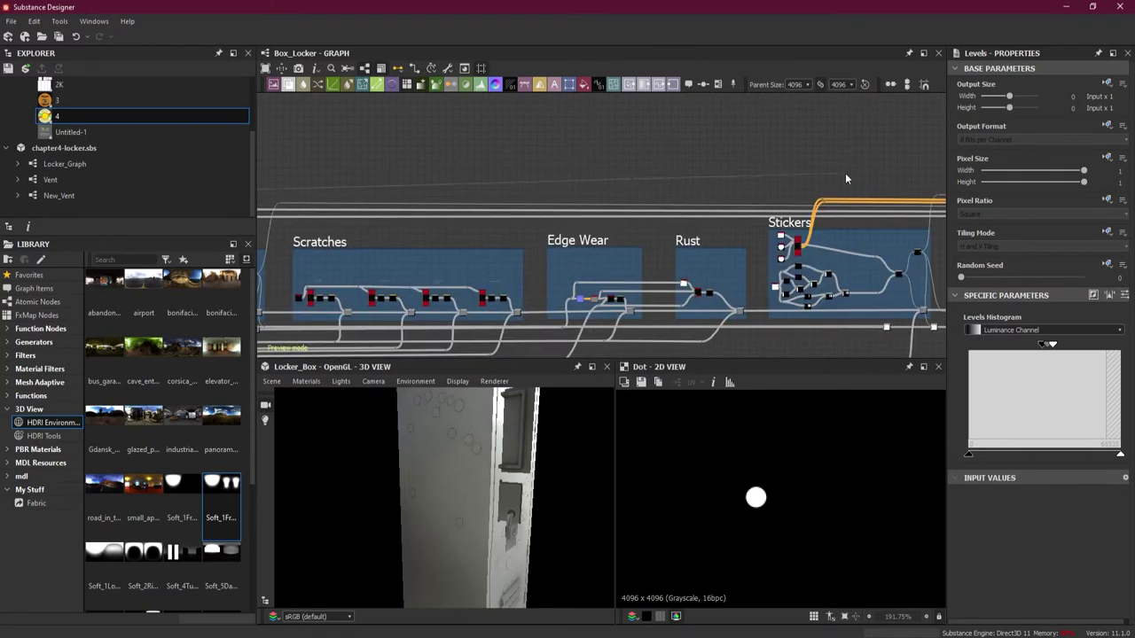
{"action": "scroll", "coordinate": [845, 178], "scroll_direction": "down", "scroll_amount": 4}
{"action": "middle_click_drag", "start_coordinate": [825, 183], "coordinate": [570, 213]}
{"action": "middle_click_drag", "start_coordinate": [815, 207], "coordinate": [658, 211]}
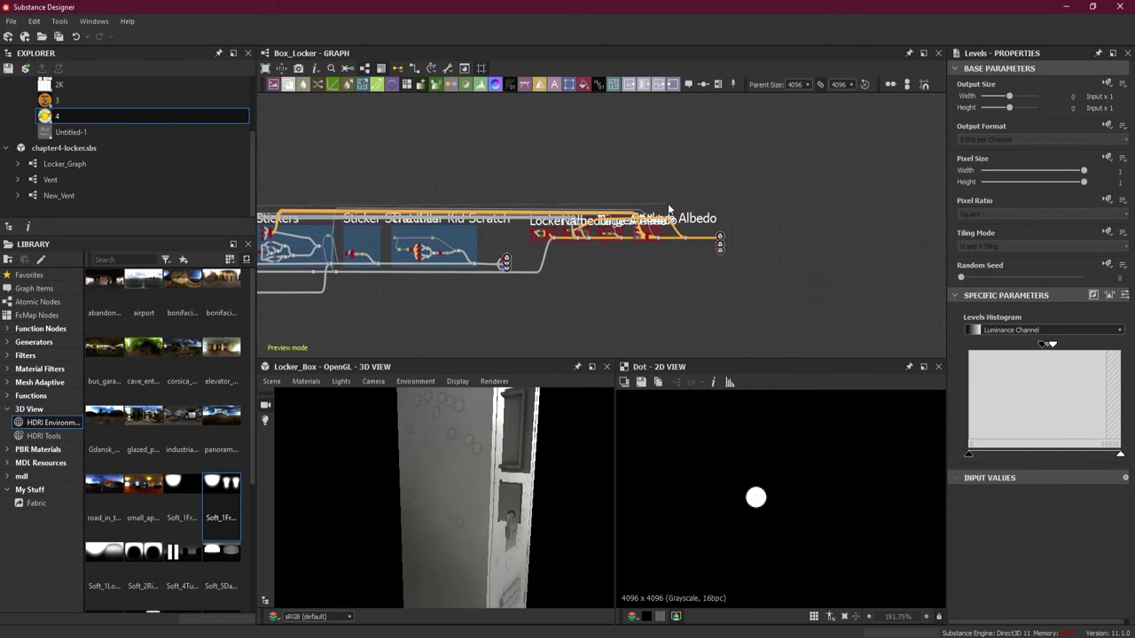
{"action": "scroll", "coordinate": [684, 226], "scroll_direction": "up", "scroll_amount": 6}
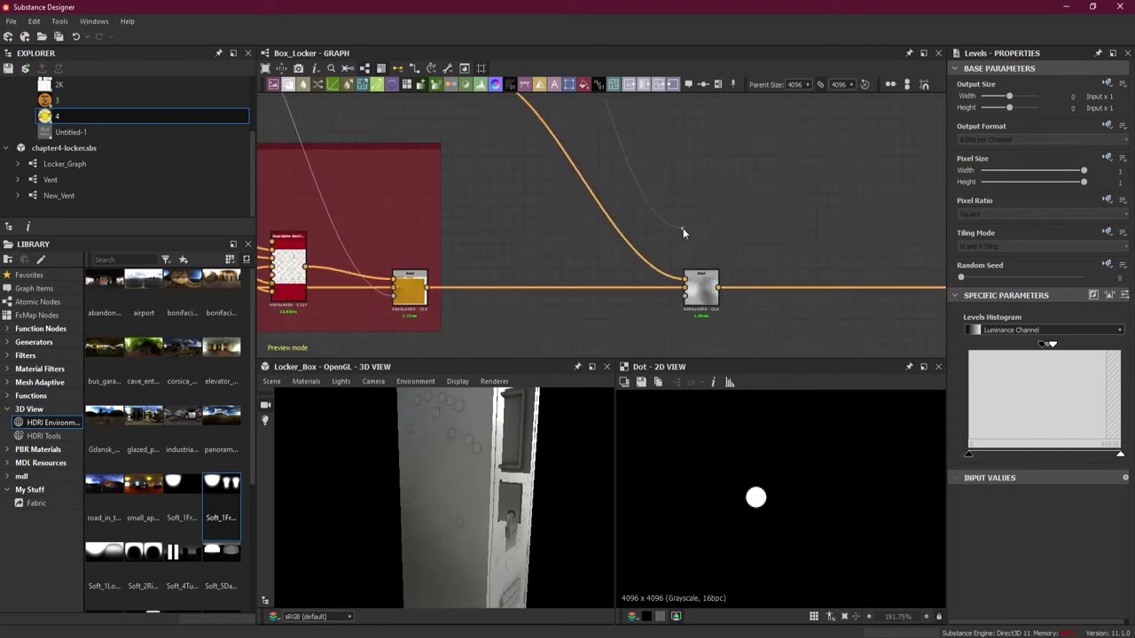
{"action": "scroll", "coordinate": [682, 228], "scroll_direction": "up", "scroll_amount": 3}
{"action": "left_click_drag", "start_coordinate": [683, 228], "coordinate": [686, 345]}
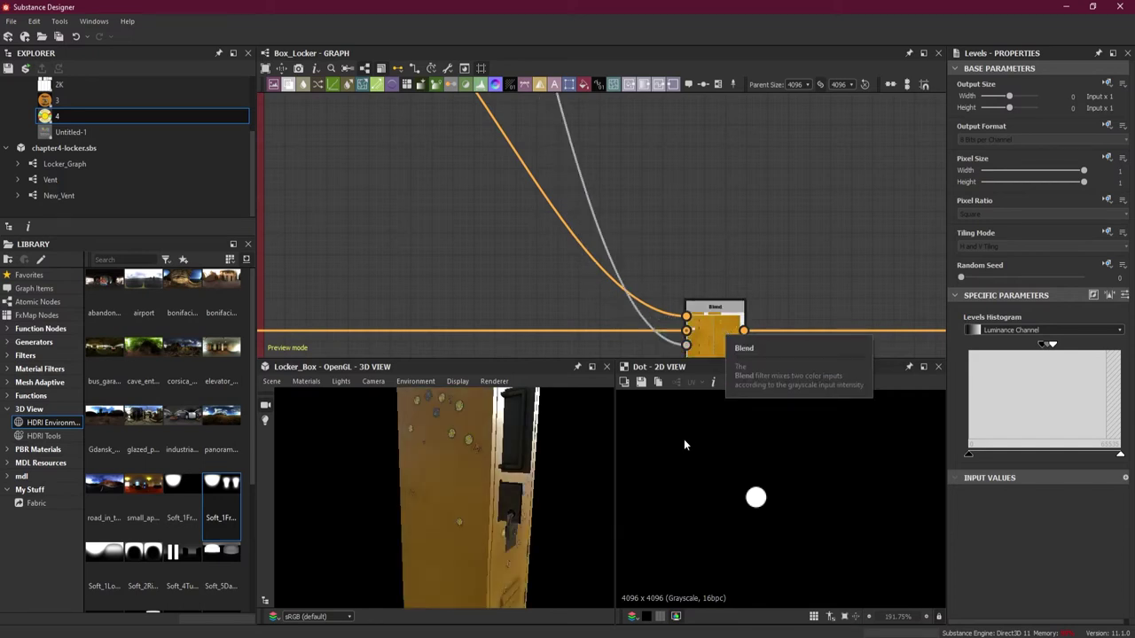
Check the screws on the locker model and insert a Transformation 2D node on the material link feeding the new Blend.
{"action": "left_click_drag", "start_coordinate": [520, 430], "coordinate": [521, 508]}
{"action": "scroll", "coordinate": [519, 469], "scroll_direction": "up", "scroll_amount": 4}
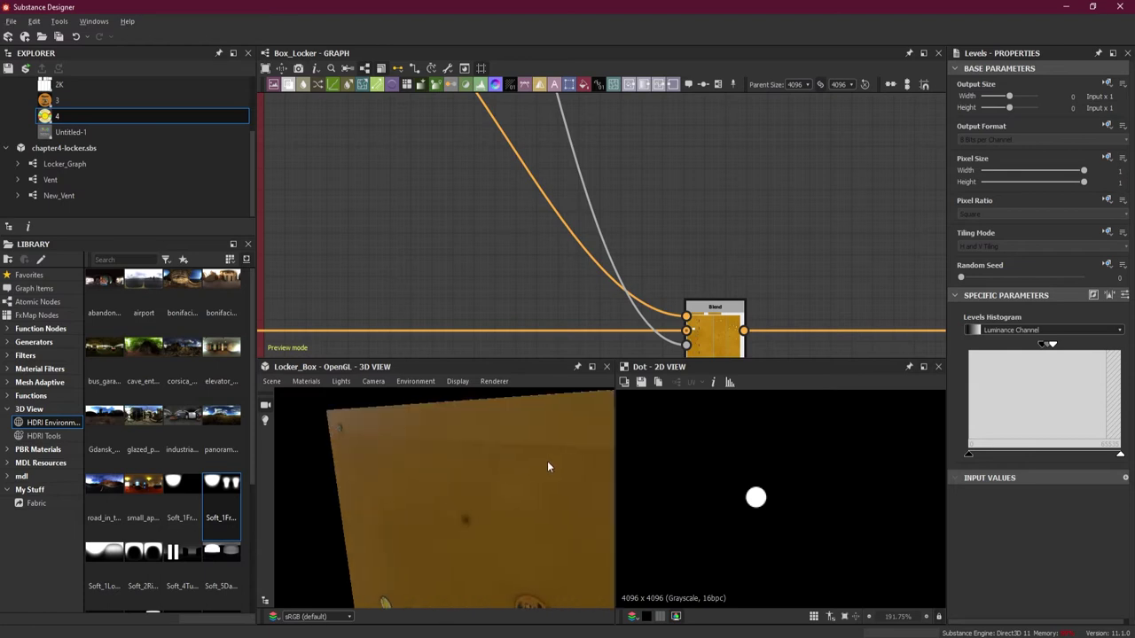
{"action": "left_click_drag", "start_coordinate": [548, 461], "coordinate": [514, 474]}
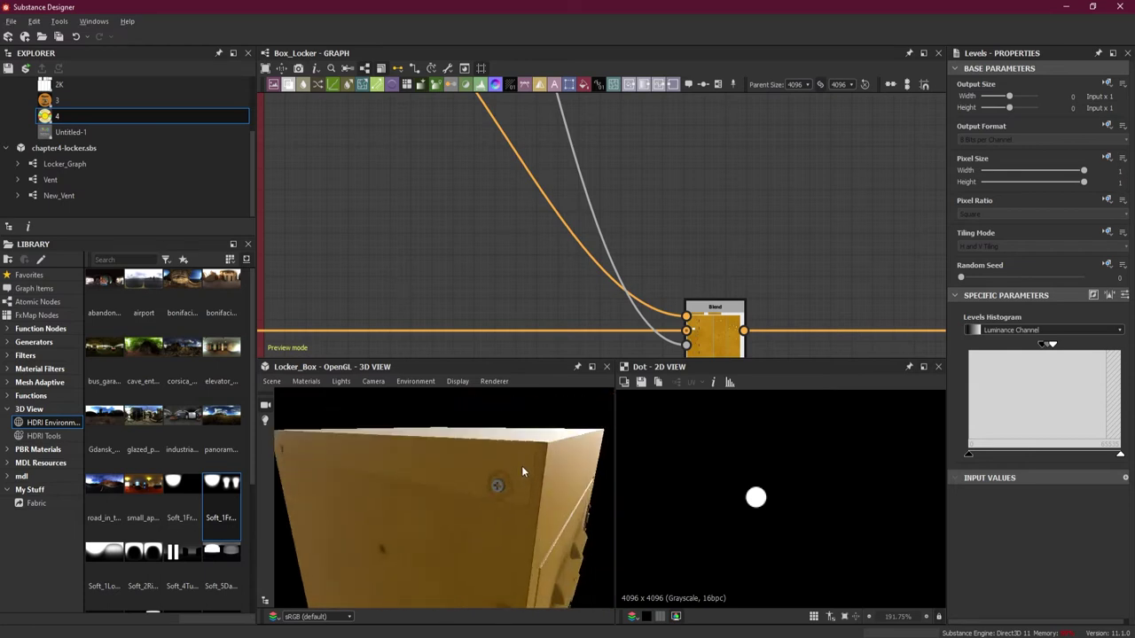
{"action": "scroll", "coordinate": [521, 466], "scroll_direction": "up", "scroll_amount": 3}
{"action": "scroll", "coordinate": [727, 279], "scroll_direction": "down", "scroll_amount": 2}
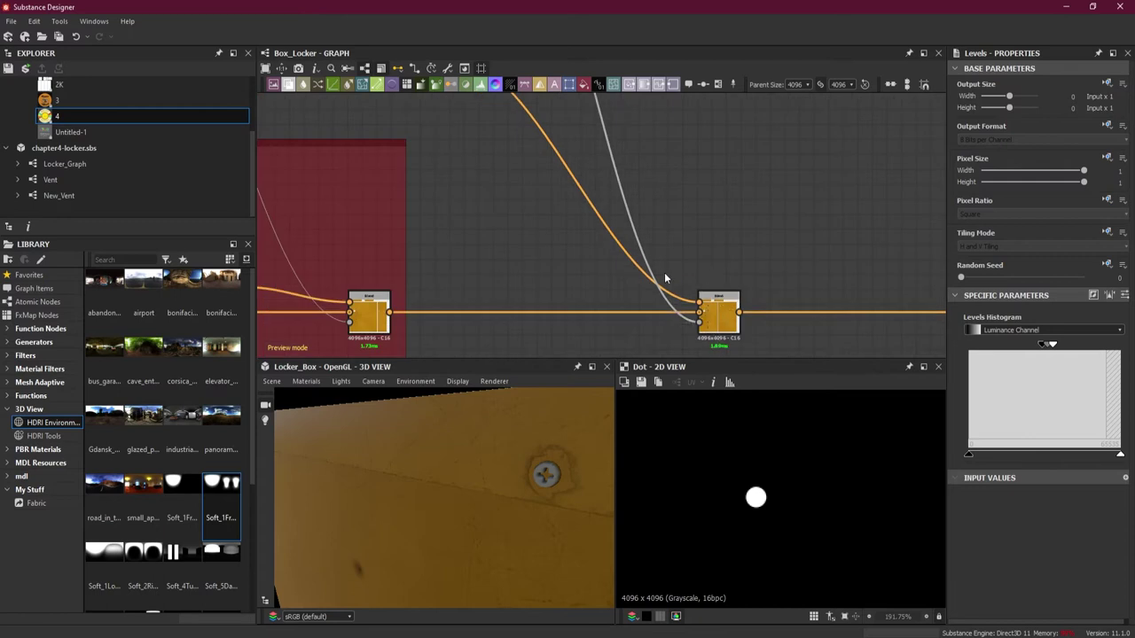
{"action": "left_click", "coordinate": [586, 237]}
{"action": "key", "text": "space"}
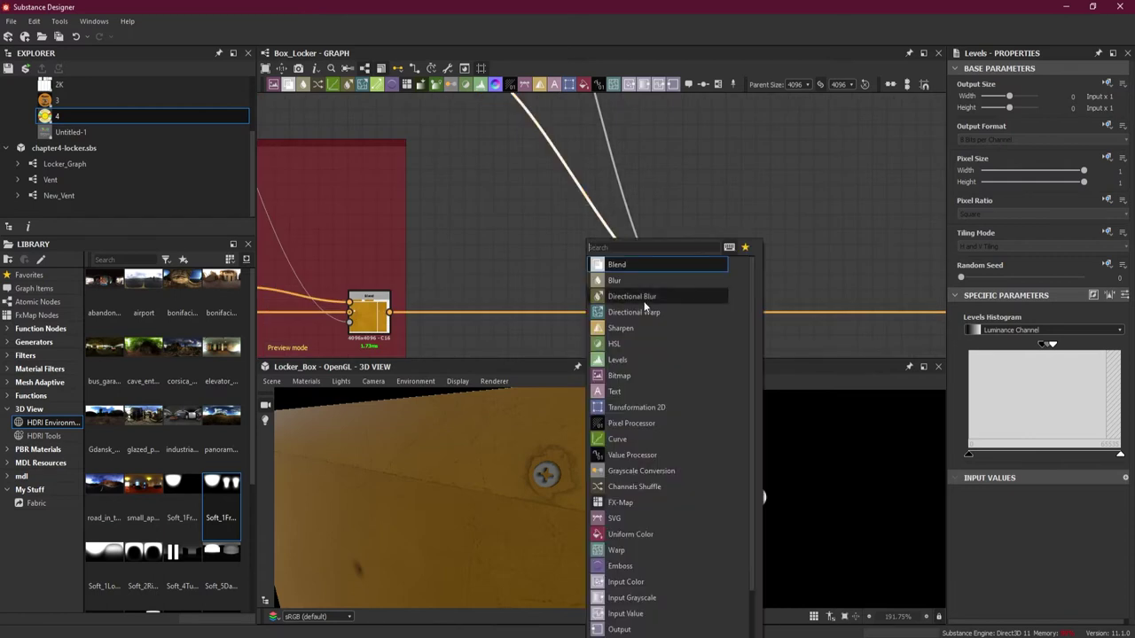
{"action": "left_click", "coordinate": [636, 407]}
{"action": "left_click_drag", "start_coordinate": [591, 202], "coordinate": [611, 278]}
With the Blend shown in 2D, scale the Transformation 2D down to a small tile in the layout's upper-left corner.
{"action": "double_click", "coordinate": [727, 317]}
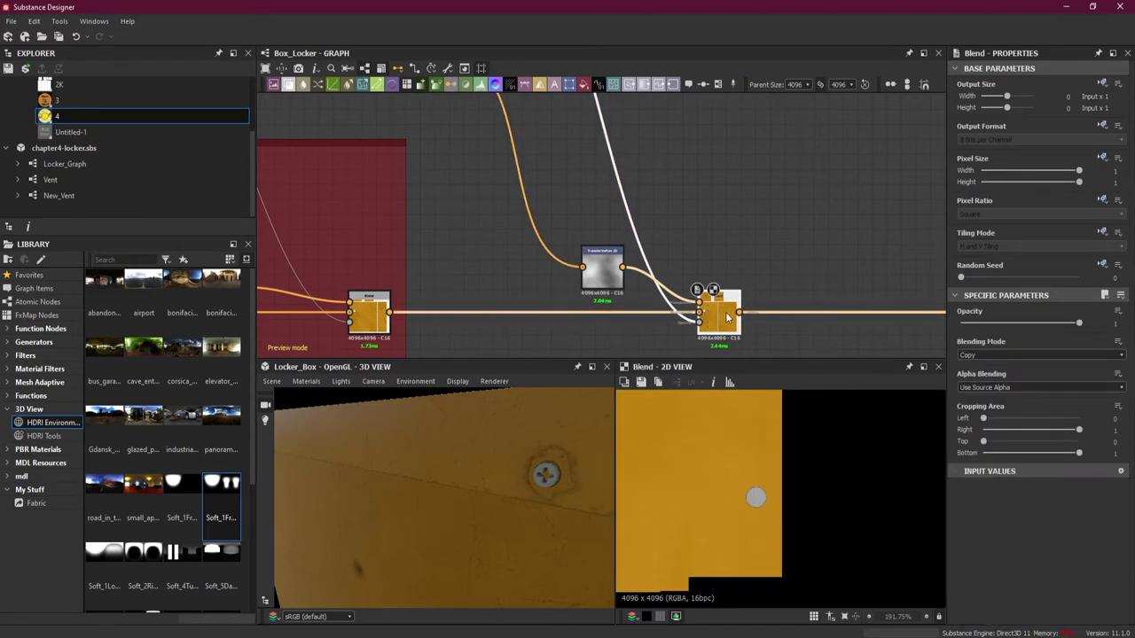
{"action": "double_click", "coordinate": [610, 281]}
{"action": "scroll", "coordinate": [728, 484], "scroll_direction": "down", "scroll_amount": 10}
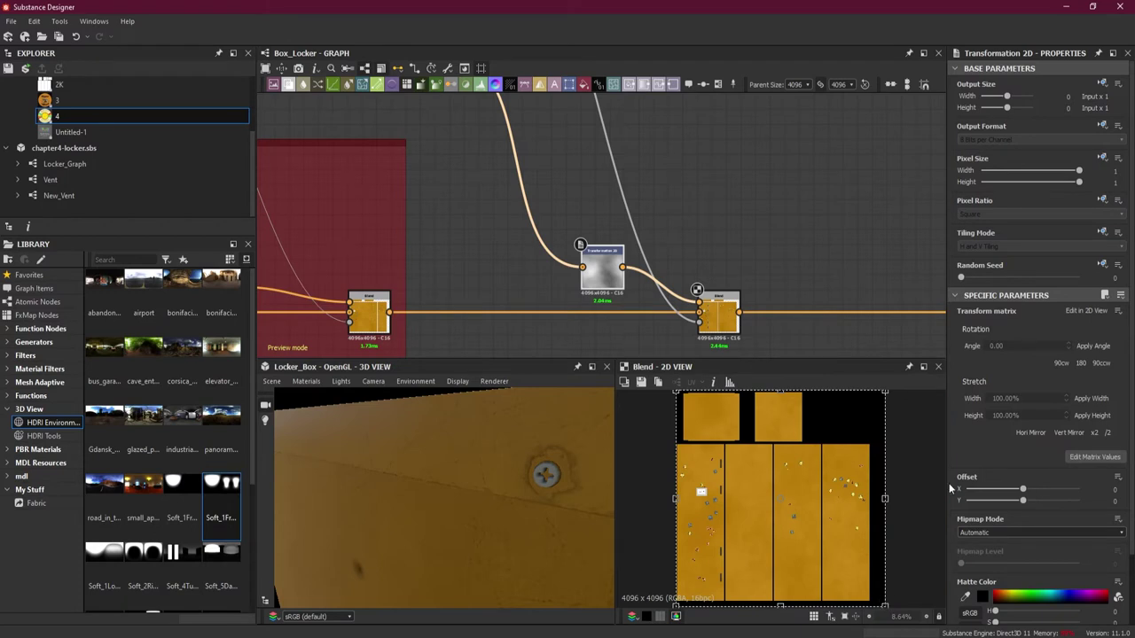
{"action": "mouse_move", "coordinate": [989, 236]}
{"action": "left_click_drag", "start_coordinate": [884, 600], "coordinate": [841, 534]}
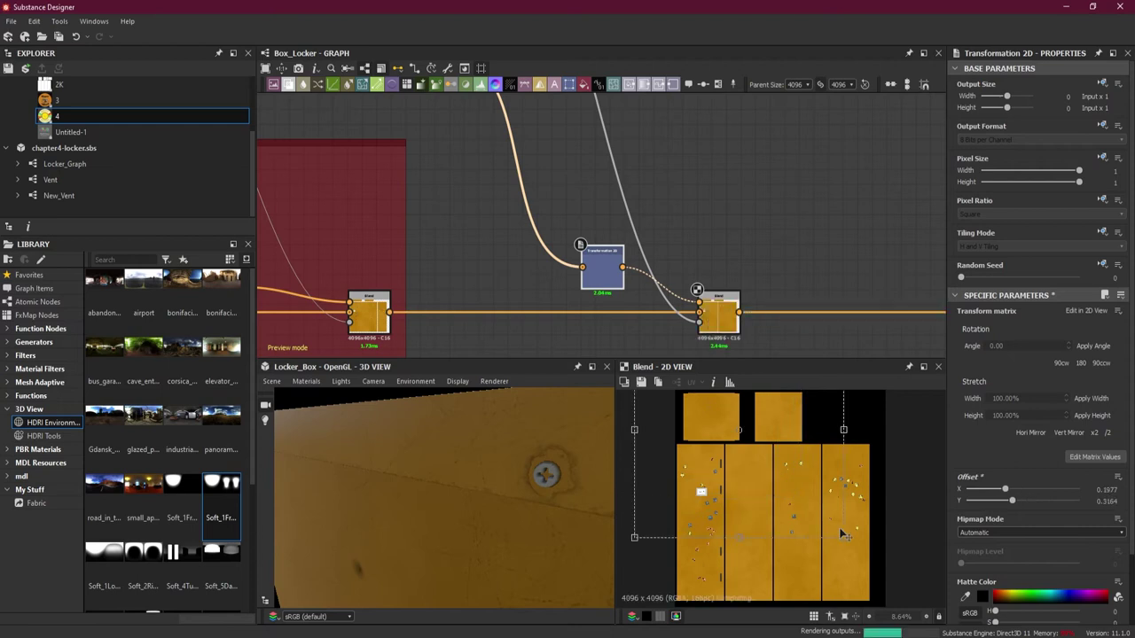
{"action": "key", "text": "ctrl+z"}
{"action": "left_click_drag", "start_coordinate": [867, 572], "coordinate": [676, 406]}
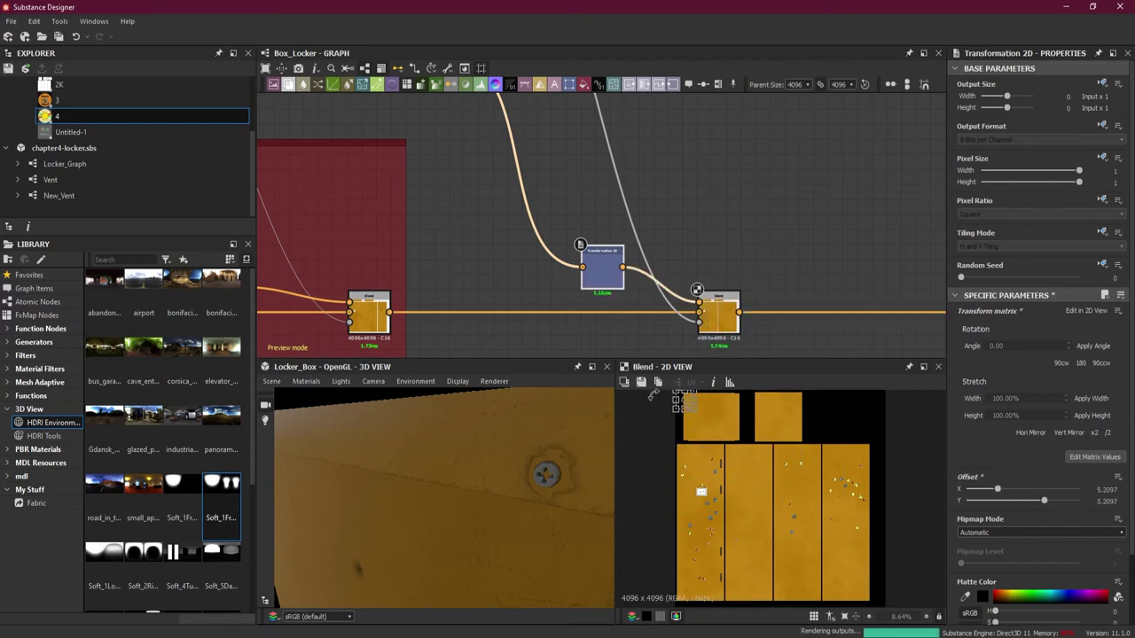
Examine the screw areas and shrink the Transformation 2D tile further, giving offsets of about X 7.94 and Y 9.07.
{"action": "scroll", "coordinate": [665, 401], "scroll_direction": "up", "scroll_amount": 5}
{"action": "middle_click_drag", "start_coordinate": [798, 450], "coordinate": [772, 453]}
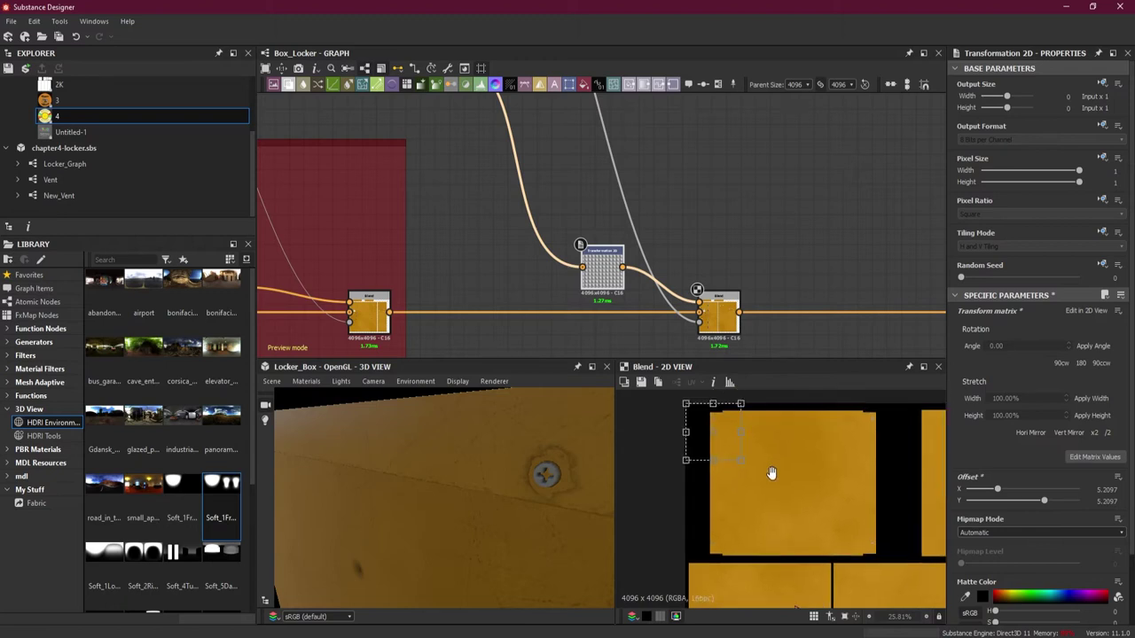
{"action": "scroll", "coordinate": [715, 530], "scroll_direction": "up", "scroll_amount": 10}
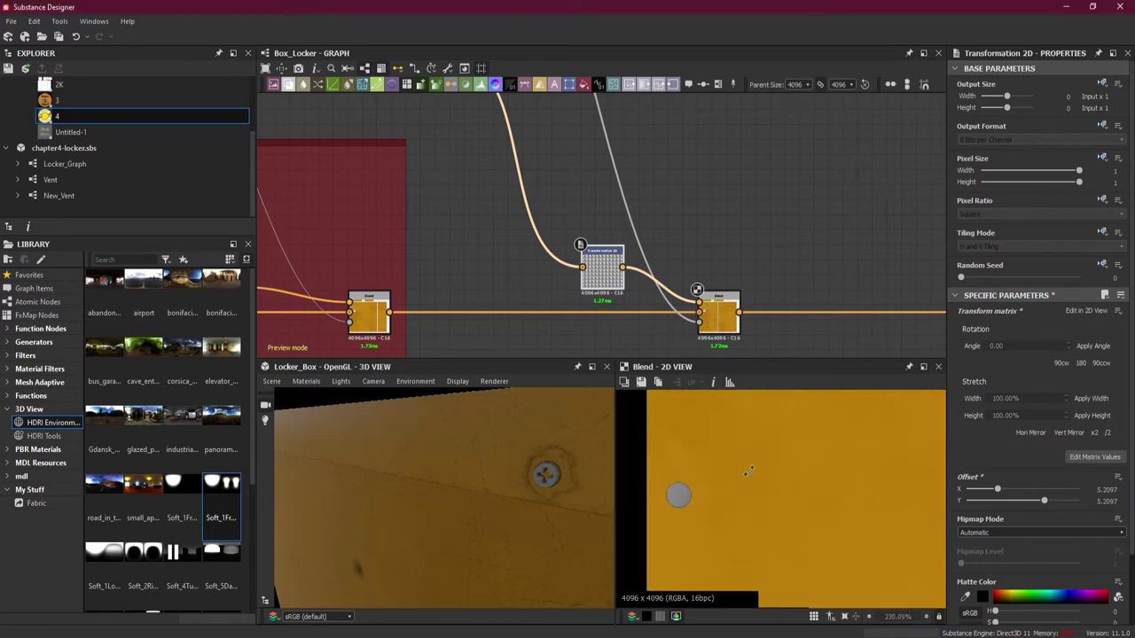
{"action": "scroll", "coordinate": [747, 471], "scroll_direction": "down", "scroll_amount": 6}
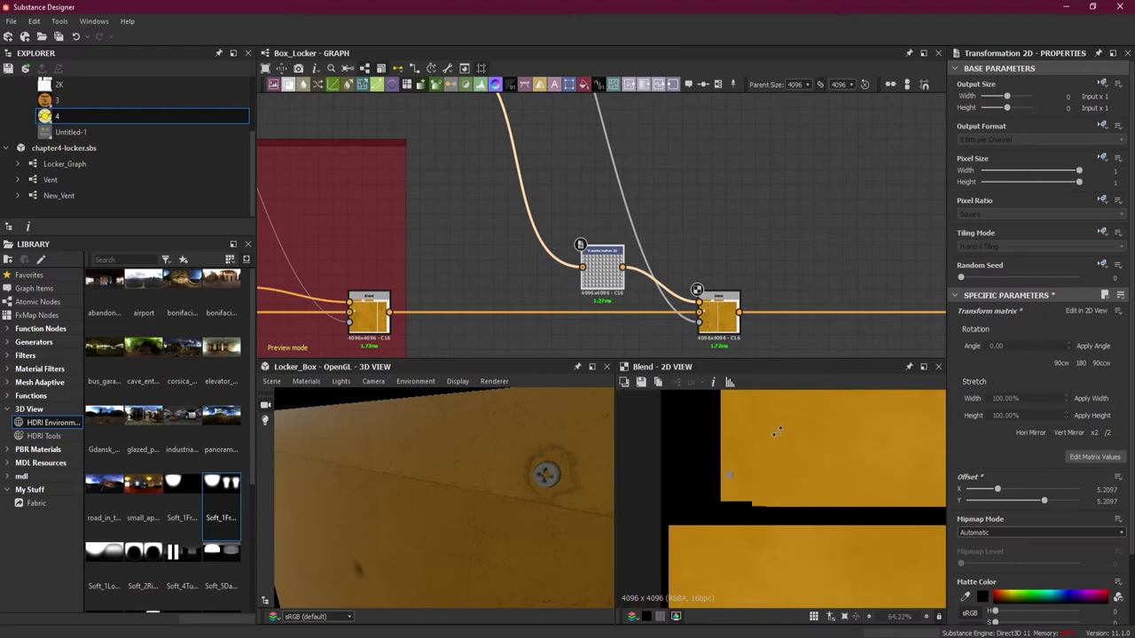
{"action": "scroll", "coordinate": [781, 527], "scroll_direction": "down", "scroll_amount": 3}
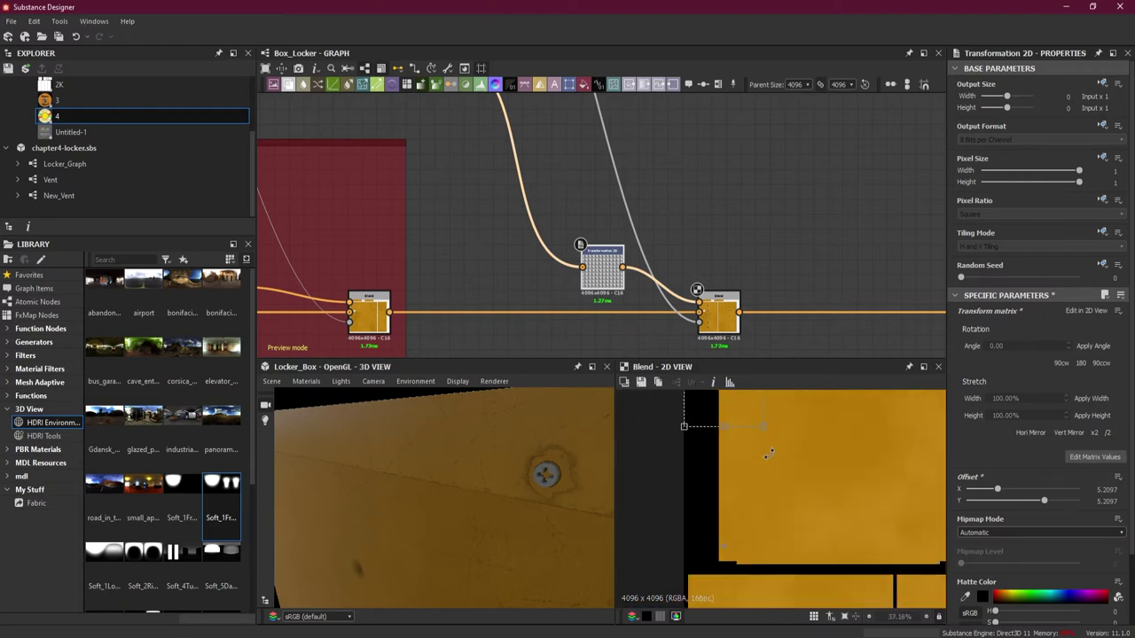
{"action": "middle_click_drag", "start_coordinate": [797, 443], "coordinate": [762, 462]}
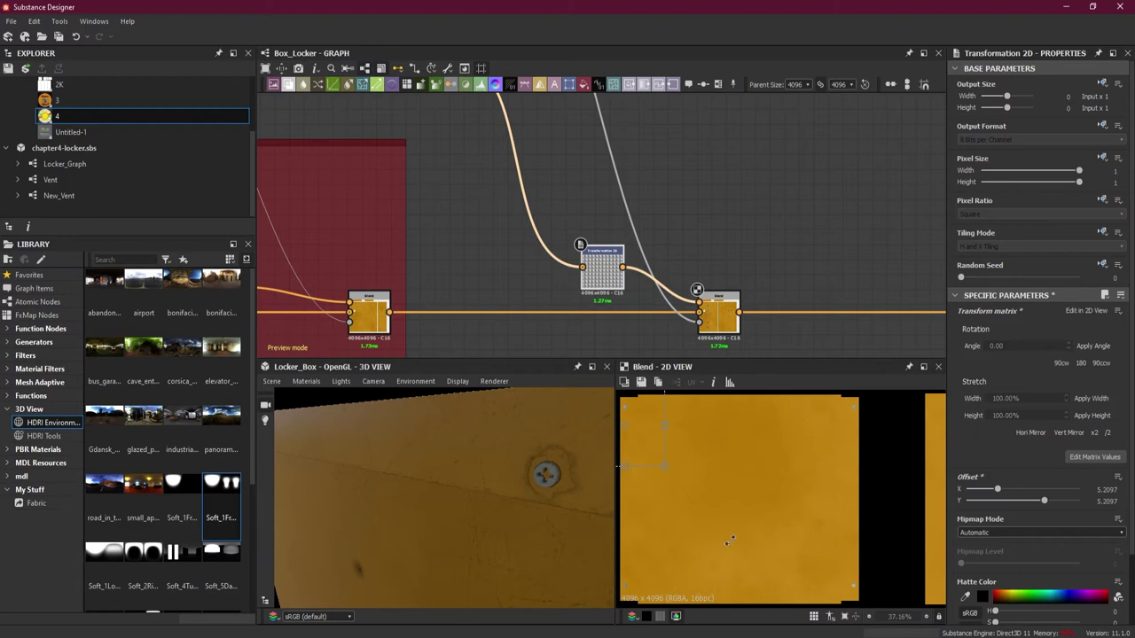
{"action": "middle_click_drag", "start_coordinate": [706, 503], "coordinate": [782, 541]}
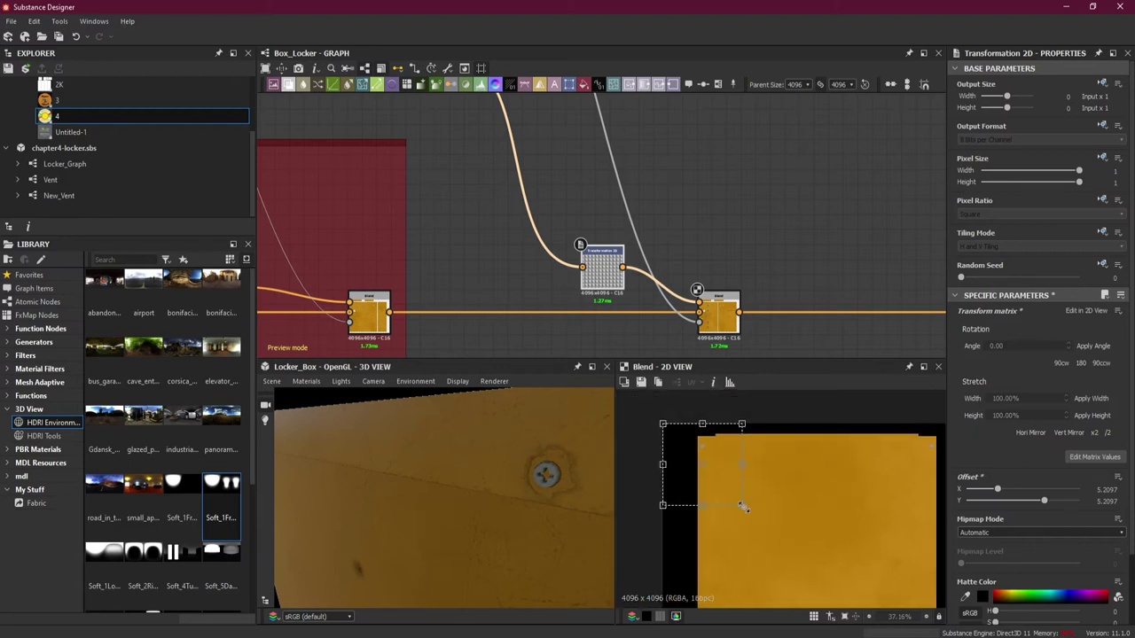
{"action": "left_click_drag", "start_coordinate": [743, 506], "coordinate": [743, 454]}
{"action": "scroll", "coordinate": [690, 446], "scroll_direction": "up", "scroll_amount": 4}
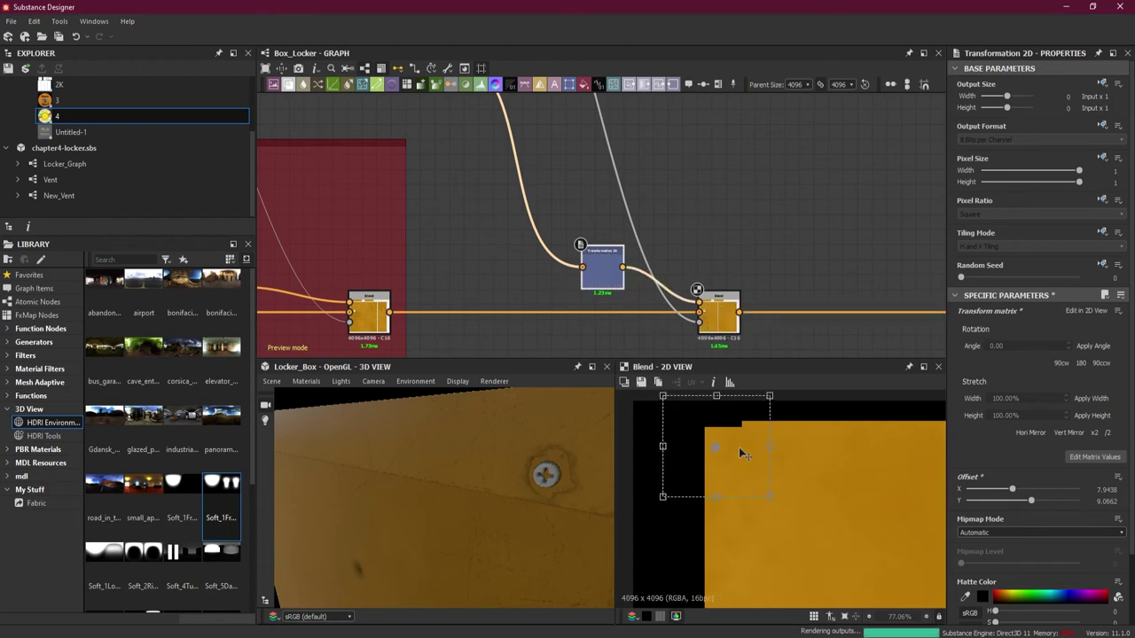
{"action": "scroll", "coordinate": [743, 454], "scroll_direction": "down", "scroll_amount": 2}
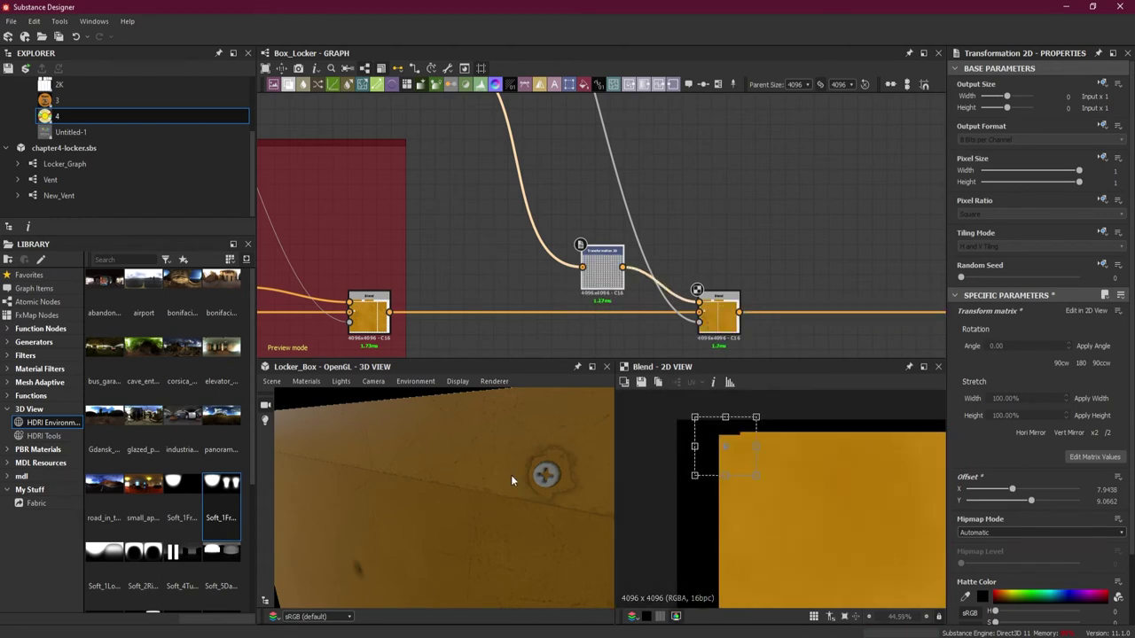
{"action": "scroll", "coordinate": [511, 475], "scroll_direction": "down", "scroll_amount": 5}
{"action": "left_click_drag", "start_coordinate": [510, 479], "coordinate": [558, 493]}
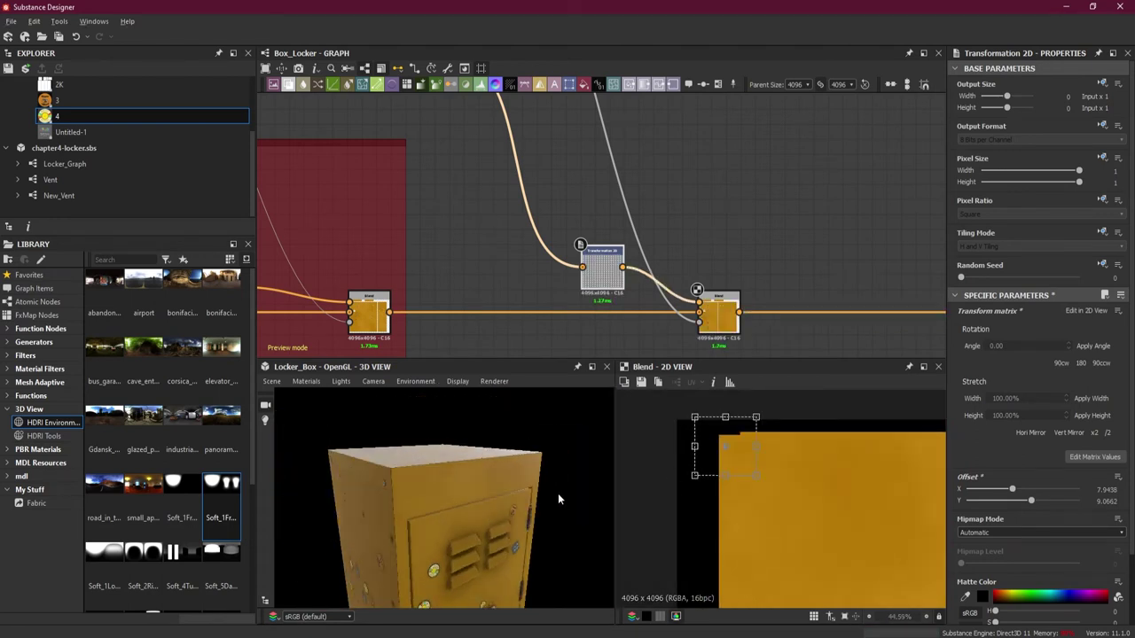
Add a frame around the new Transformation 2D and Blend nodes after Stickers Albedo.
{"action": "scroll", "coordinate": [809, 208], "scroll_direction": "down", "scroll_amount": 4}
{"action": "middle_click_drag", "start_coordinate": [813, 216], "coordinate": [761, 241]}
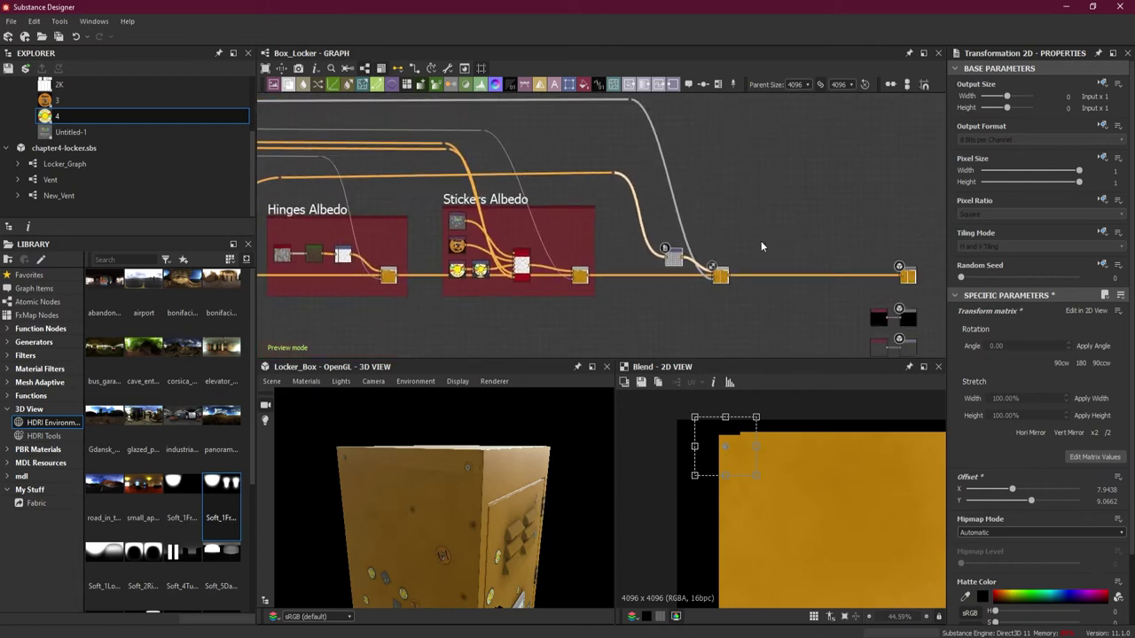
{"action": "scroll", "coordinate": [761, 244], "scroll_direction": "up", "scroll_amount": 2}
{"action": "left_click", "coordinate": [761, 244]}
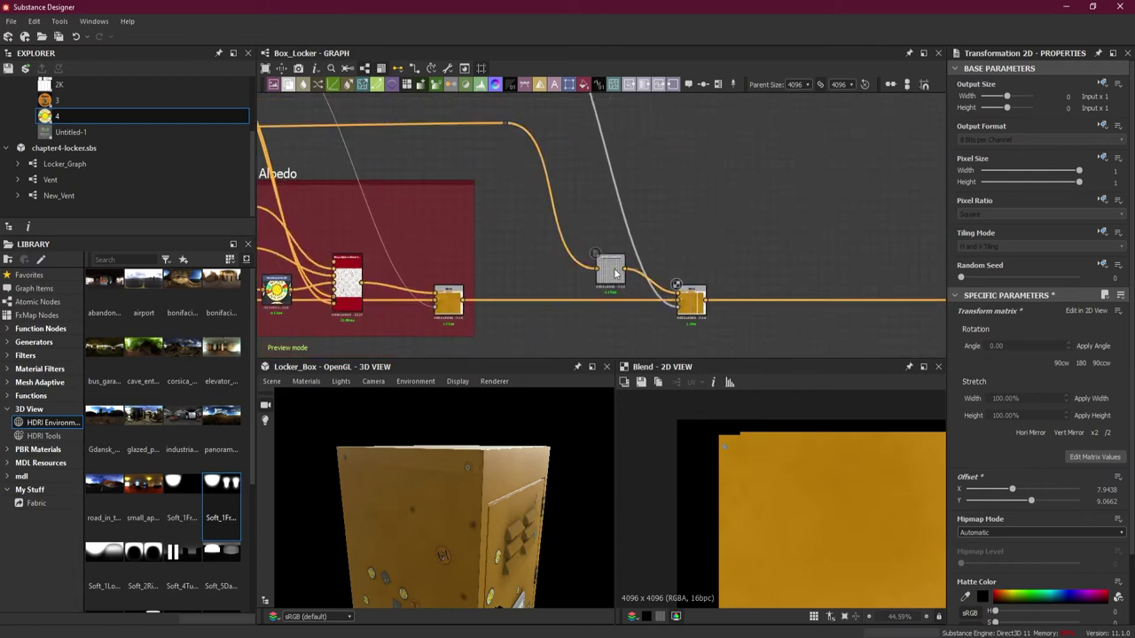
{"action": "double_click", "coordinate": [615, 274]}
{"action": "double_click", "coordinate": [684, 301]}
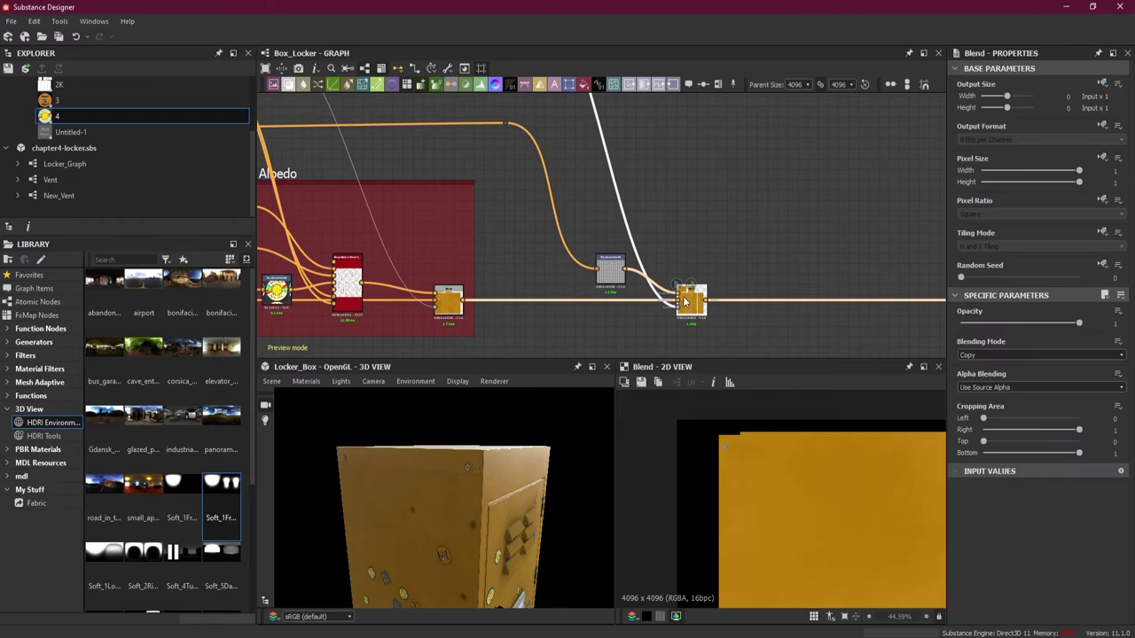
{"action": "scroll", "coordinate": [733, 305], "scroll_direction": "down", "scroll_amount": 1}
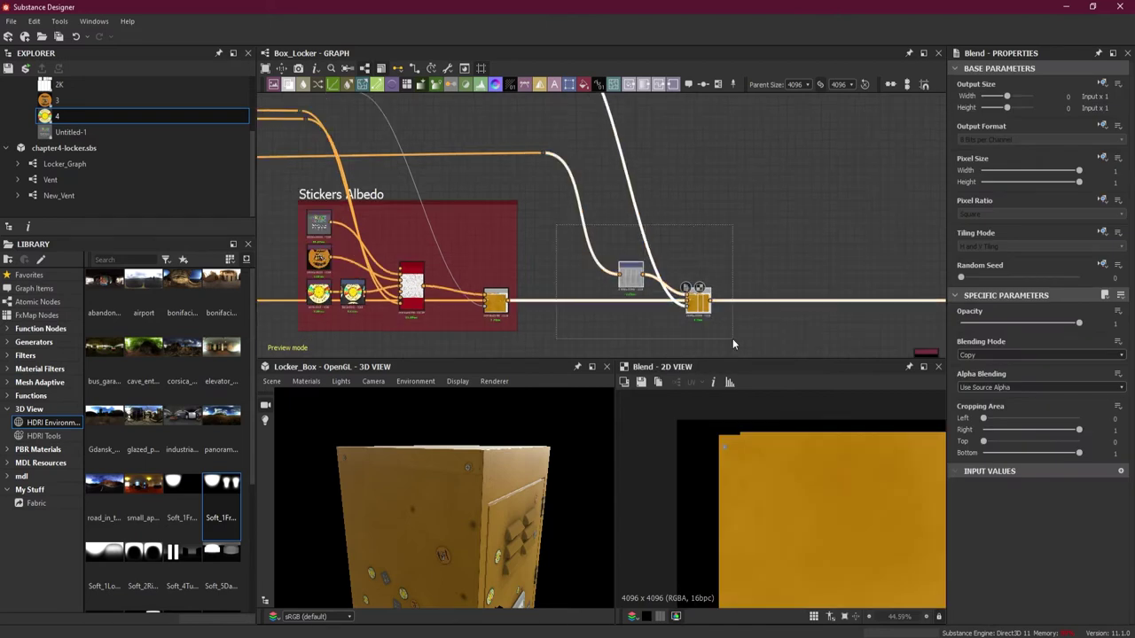
{"action": "left_click_drag", "start_coordinate": [733, 339], "coordinate": [733, 340]}
{"action": "right_click", "coordinate": [697, 311]}
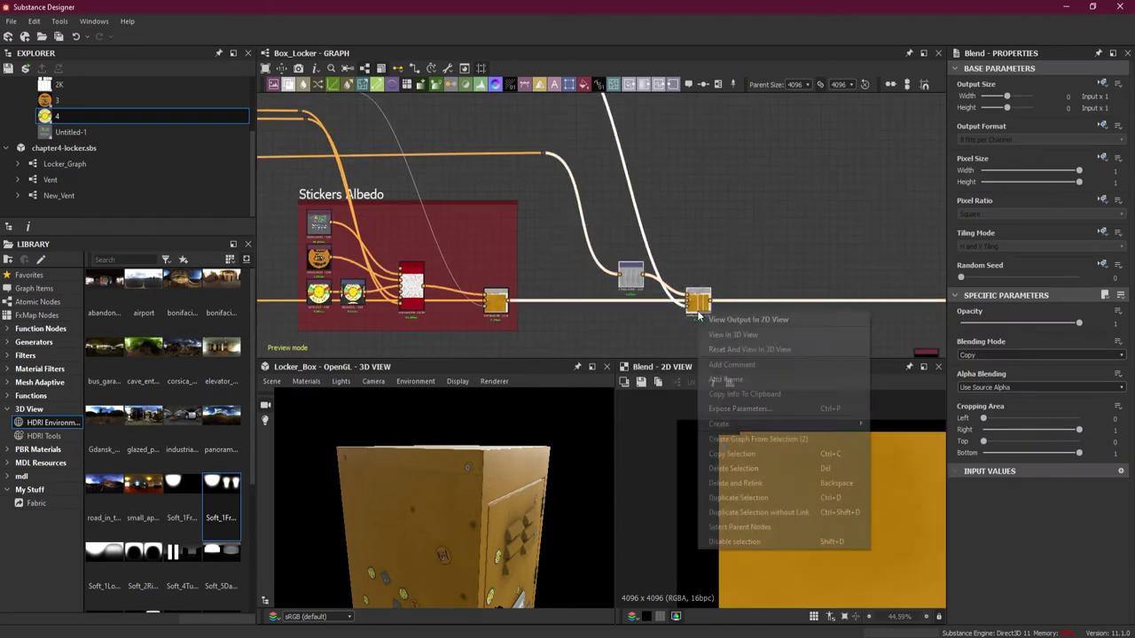
{"action": "left_click", "coordinate": [779, 379]}
Enlarge the new frame upward and to both sides so the two nodes have more space.
{"action": "left_click_drag", "start_coordinate": [677, 254], "coordinate": [682, 204]}
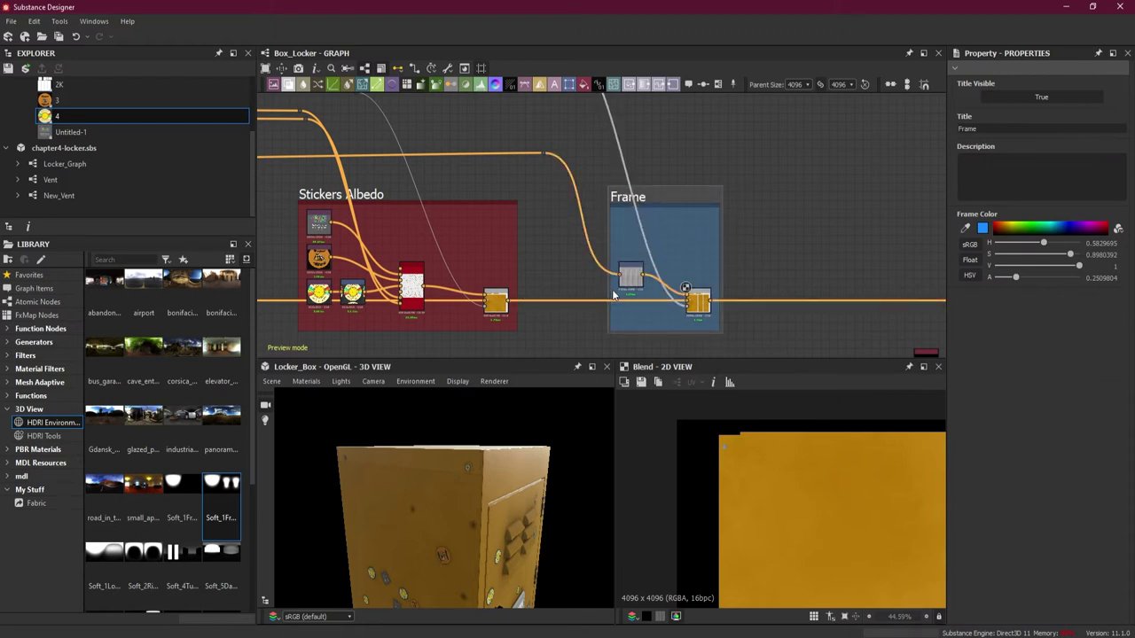
{"action": "left_click_drag", "start_coordinate": [608, 290], "coordinate": [564, 290]}
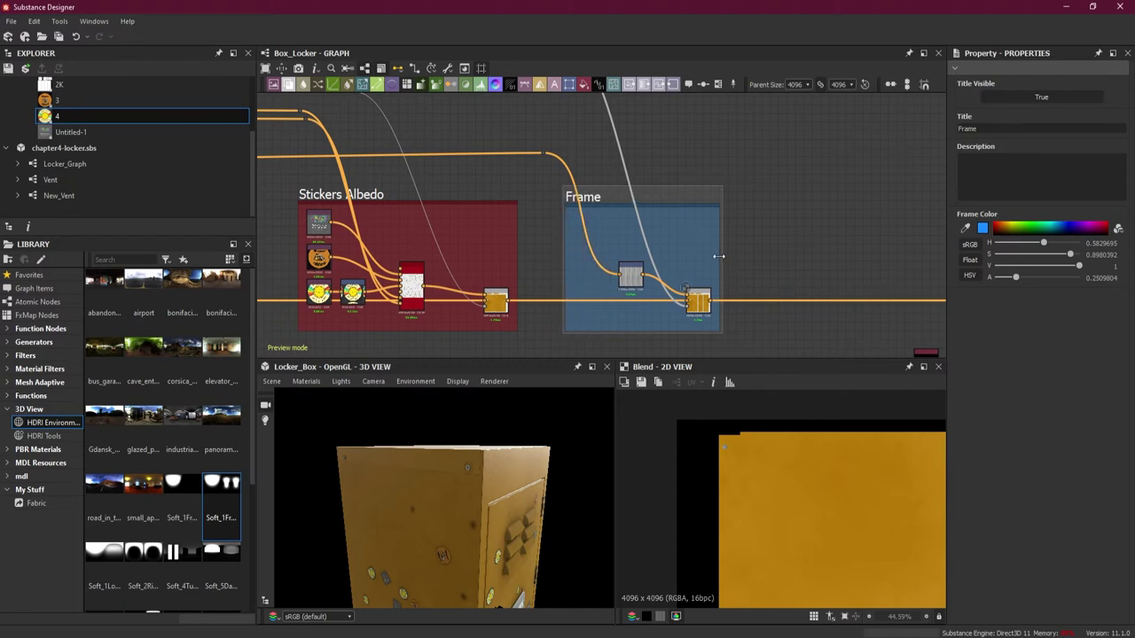
{"action": "left_click_drag", "start_coordinate": [720, 255], "coordinate": [748, 256]}
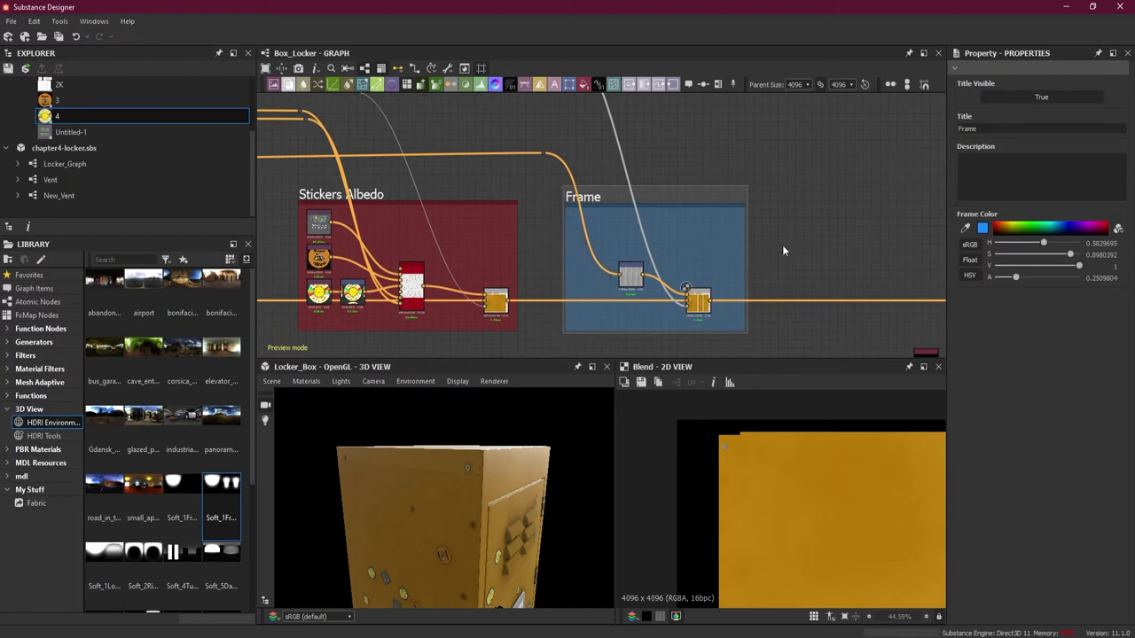
Make the new frame red and title it "Rivets Albedo".
{"action": "left_click", "coordinate": [994, 228]}
{"action": "double_click", "coordinate": [1002, 129]}
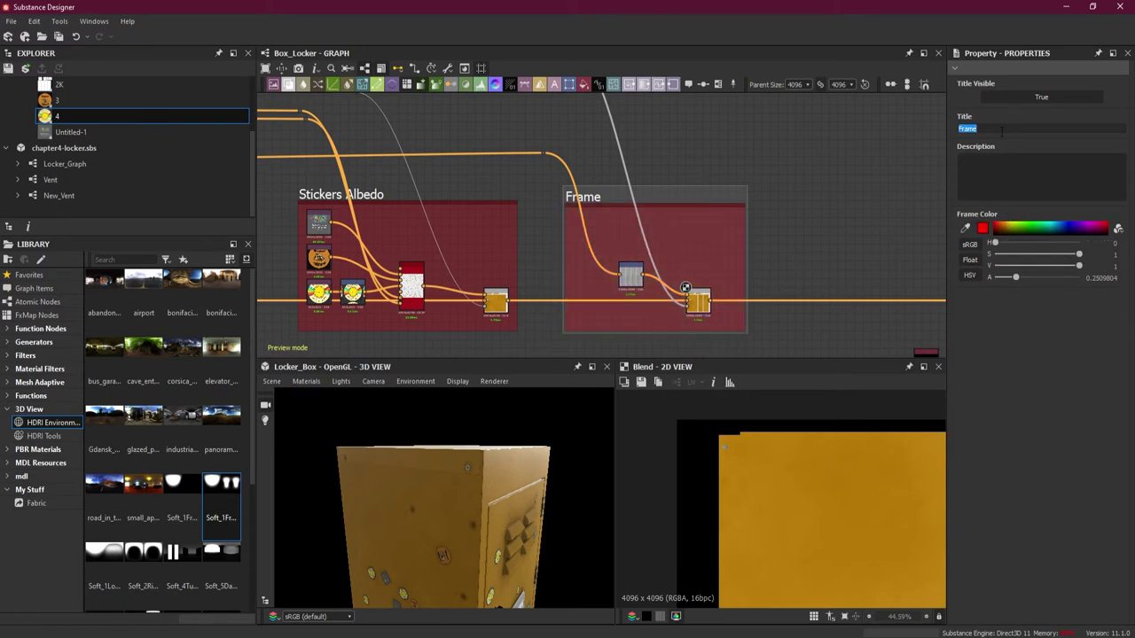
{"action": "type", "text": "R"}
{"action": "type", "text": "ivets Albedo"}
{"action": "key", "text": "Return"}
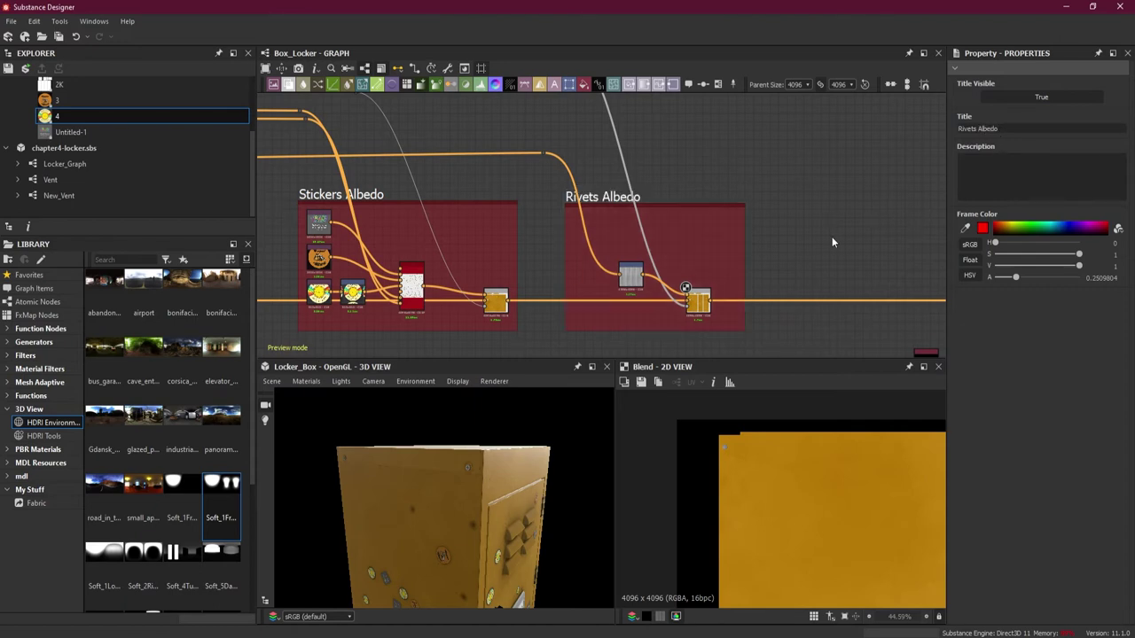
Move the output nodes farther right along the chain to free space after the Rivets Albedo frame.
{"action": "scroll", "coordinate": [648, 225], "scroll_direction": "down", "scroll_amount": 3}
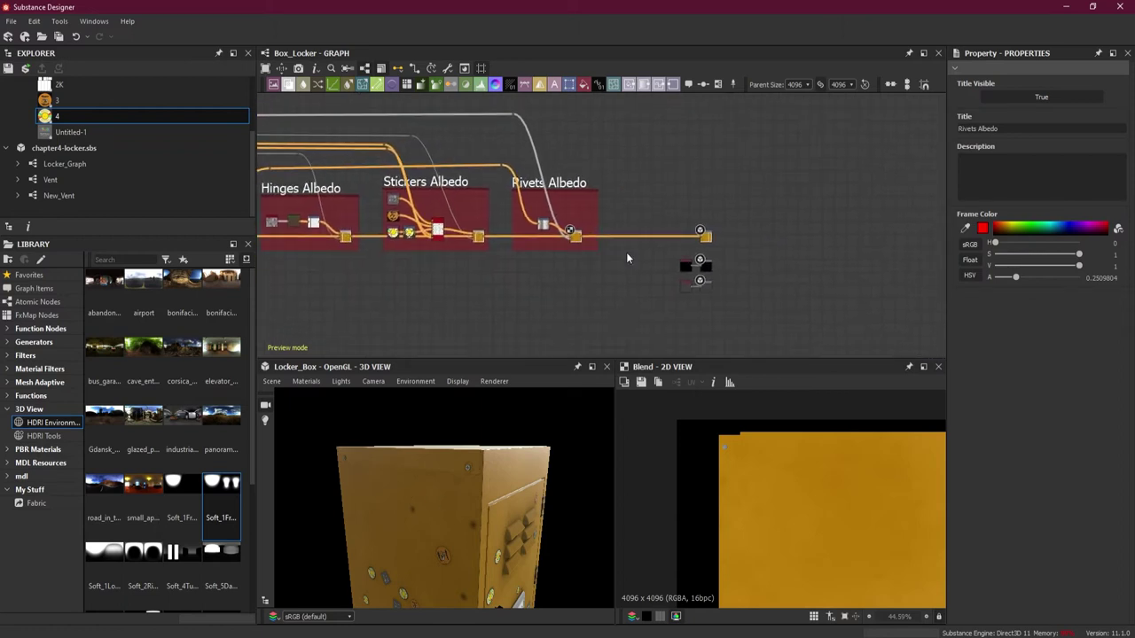
{"action": "left_click_drag", "start_coordinate": [690, 271], "coordinate": [797, 271]}
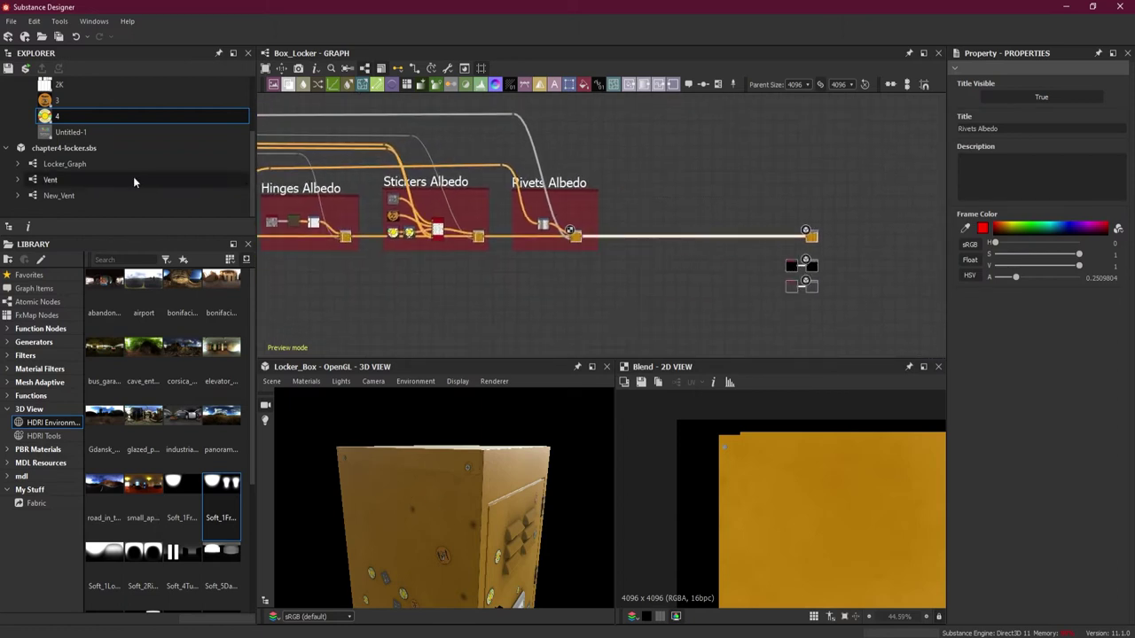
Open Locker_Graph and locate its Spray Paint + Metalness + Roughness frame among the albedo frames.
{"action": "left_click", "coordinate": [69, 165]}
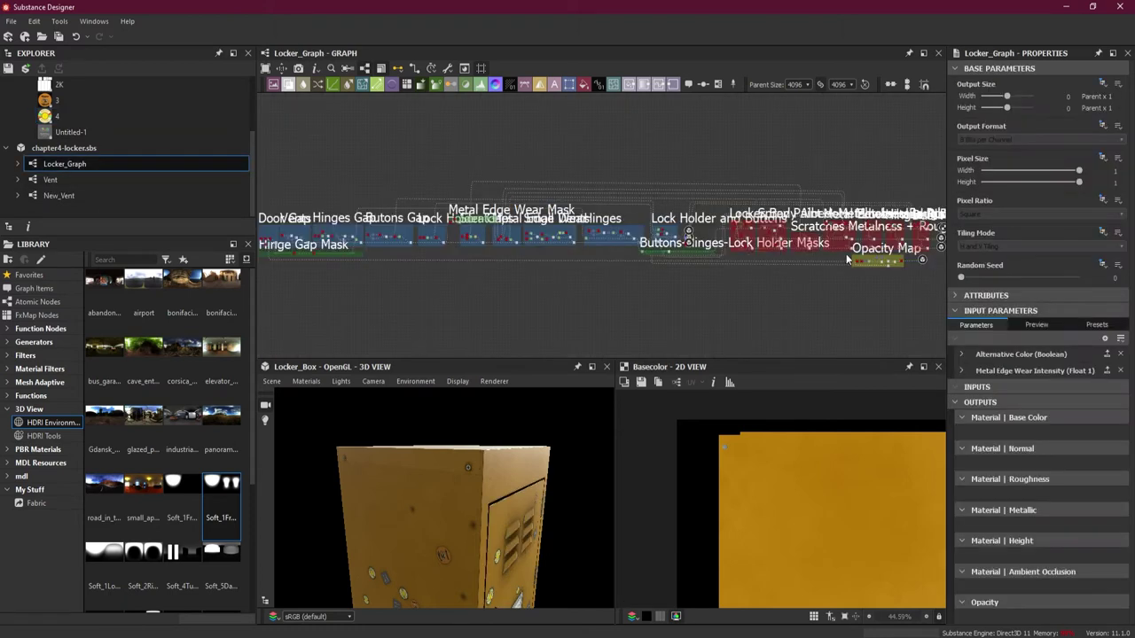
{"action": "scroll", "coordinate": [846, 258], "scroll_direction": "up", "scroll_amount": 5}
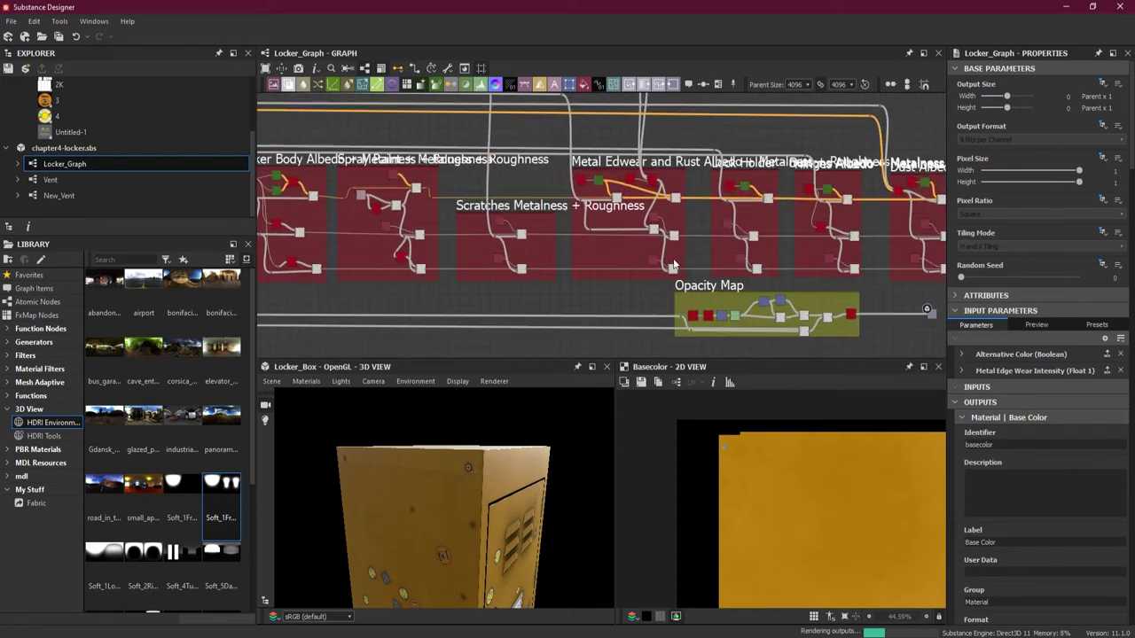
{"action": "scroll", "coordinate": [673, 263], "scroll_direction": "up", "scroll_amount": 3}
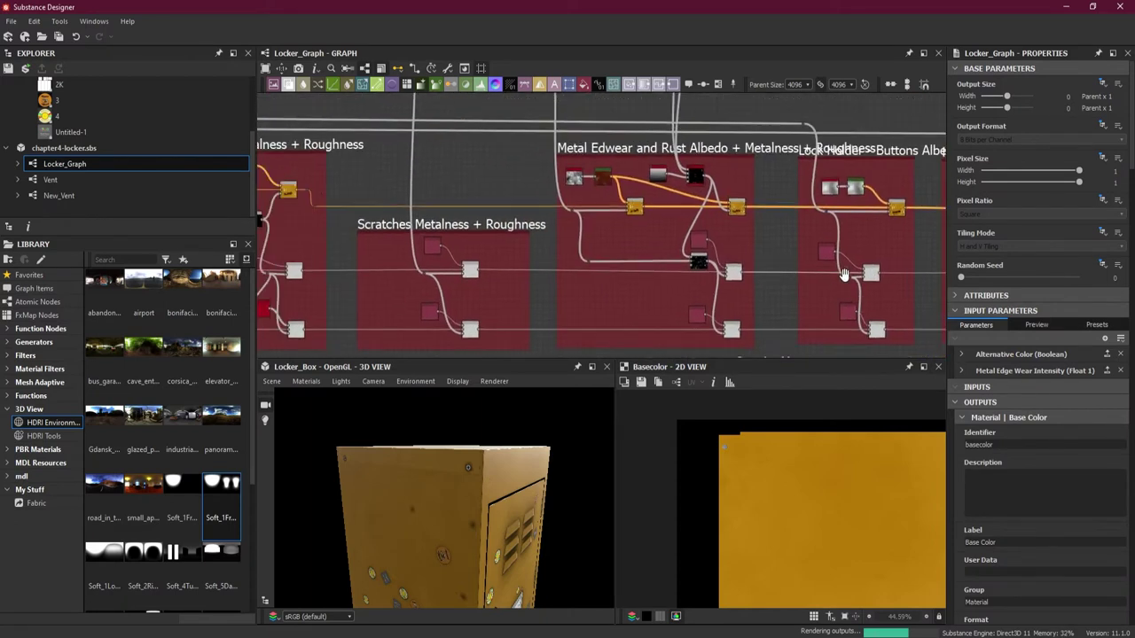
{"action": "middle_click_drag", "start_coordinate": [844, 274], "coordinate": [903, 278]}
{"action": "scroll", "coordinate": [381, 199], "scroll_direction": "up", "scroll_amount": 1}
{"action": "middle_click_drag", "start_coordinate": [639, 210], "coordinate": [314, 235]}
{"action": "middle_click_drag", "start_coordinate": [713, 224], "coordinate": [368, 216]}
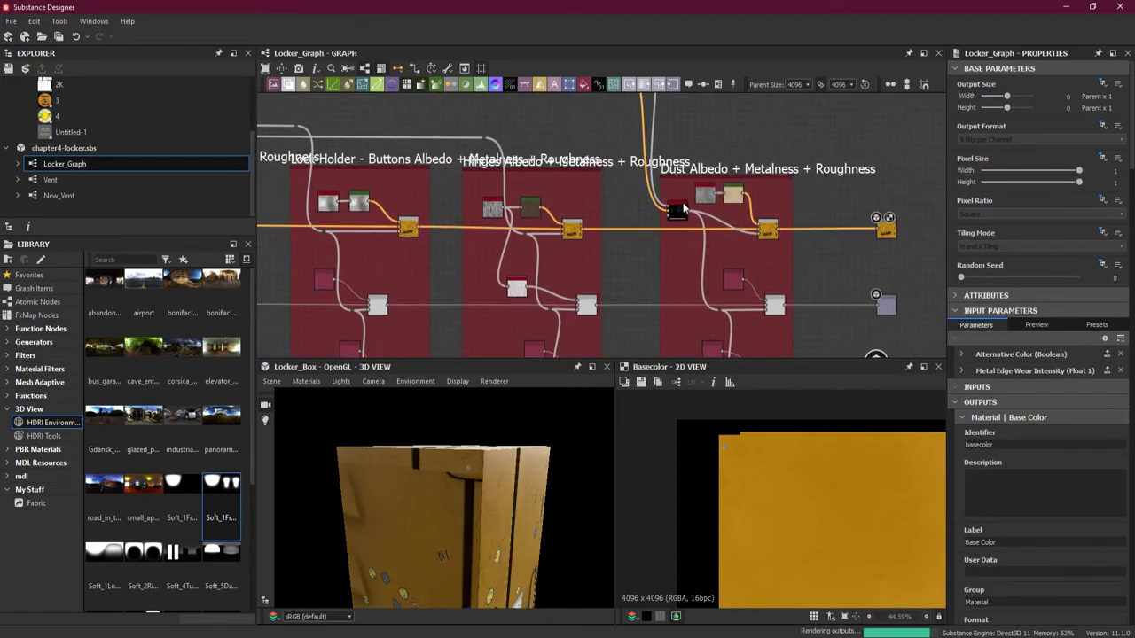
{"action": "scroll", "coordinate": [681, 208], "scroll_direction": "up", "scroll_amount": 1}
{"action": "middle_click_drag", "start_coordinate": [461, 213], "coordinate": [798, 214]}
{"action": "middle_click_drag", "start_coordinate": [393, 207], "coordinate": [783, 212]}
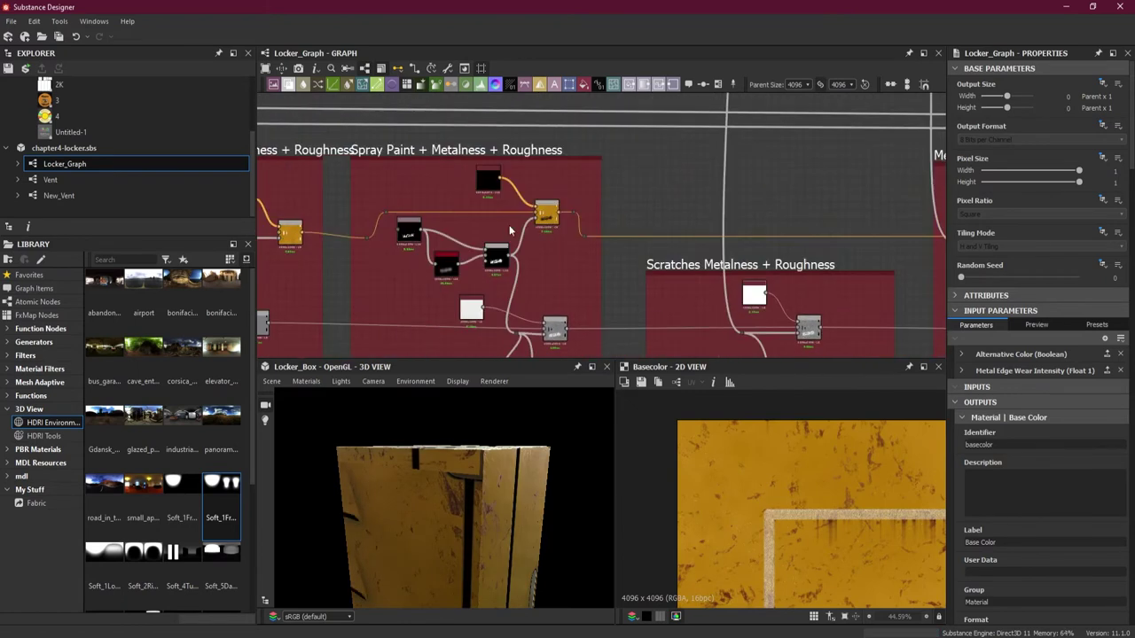
{"action": "middle_click_drag", "start_coordinate": [328, 212], "coordinate": [635, 214]}
{"action": "scroll", "coordinate": [586, 207], "scroll_direction": "up", "scroll_amount": 2}
{"action": "middle_click_drag", "start_coordinate": [750, 222], "coordinate": [403, 206]}
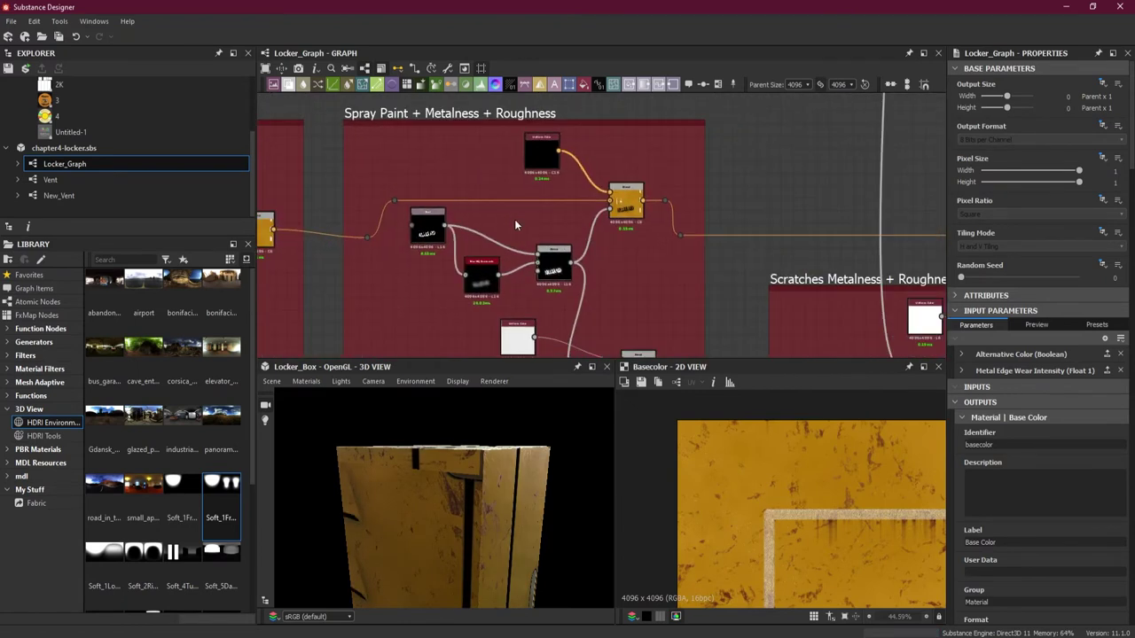
Examine how the Text, Blur, Blend and Uniform Color nodes are connected in the Spray Paint frame.
{"action": "scroll", "coordinate": [514, 219], "scroll_direction": "up", "scroll_amount": 1}
{"action": "mouse_move", "coordinate": [552, 232]}
{"action": "middle_mouse_down"}
{"action": "mouse_move", "coordinate": [564, 189]}
{"action": "mouse_move", "coordinate": [554, 24]}
{"action": "mouse_move", "coordinate": [535, 1]}
{"action": "middle_mouse_up"}
{"action": "scroll", "coordinate": [584, 146], "scroll_direction": "down", "scroll_amount": 3}
{"action": "middle_click_drag", "start_coordinate": [585, 149], "coordinate": [622, 274]}
{"action": "scroll", "coordinate": [598, 249], "scroll_direction": "up", "scroll_amount": 1}
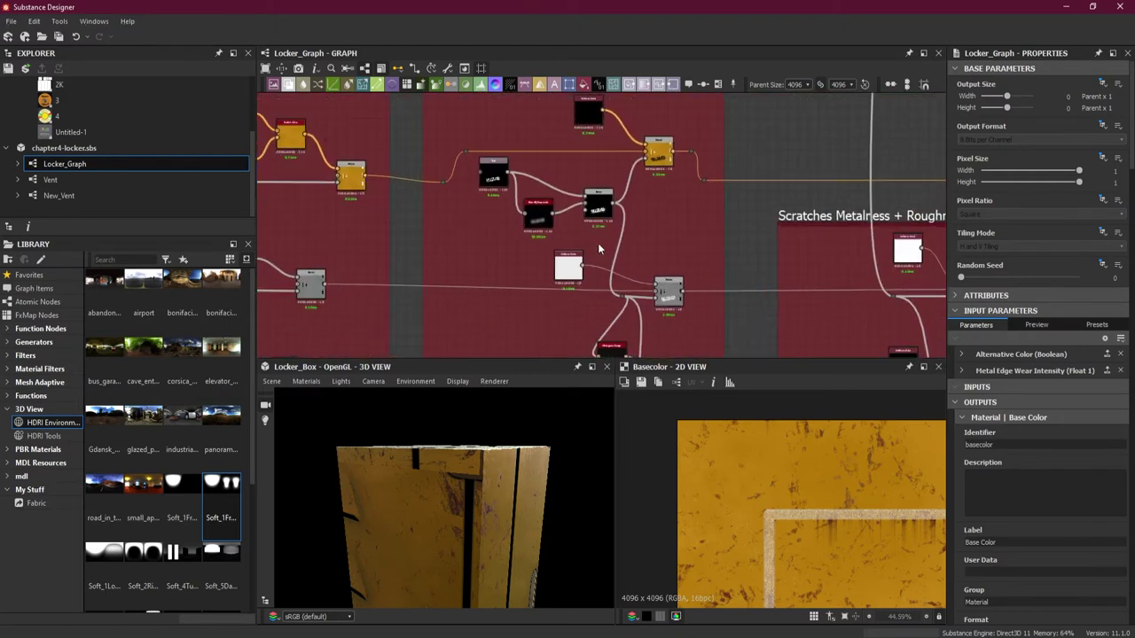
{"action": "scroll", "coordinate": [647, 248], "scroll_direction": "down", "scroll_amount": 2}
{"action": "scroll", "coordinate": [643, 260], "scroll_direction": "up", "scroll_amount": 5}
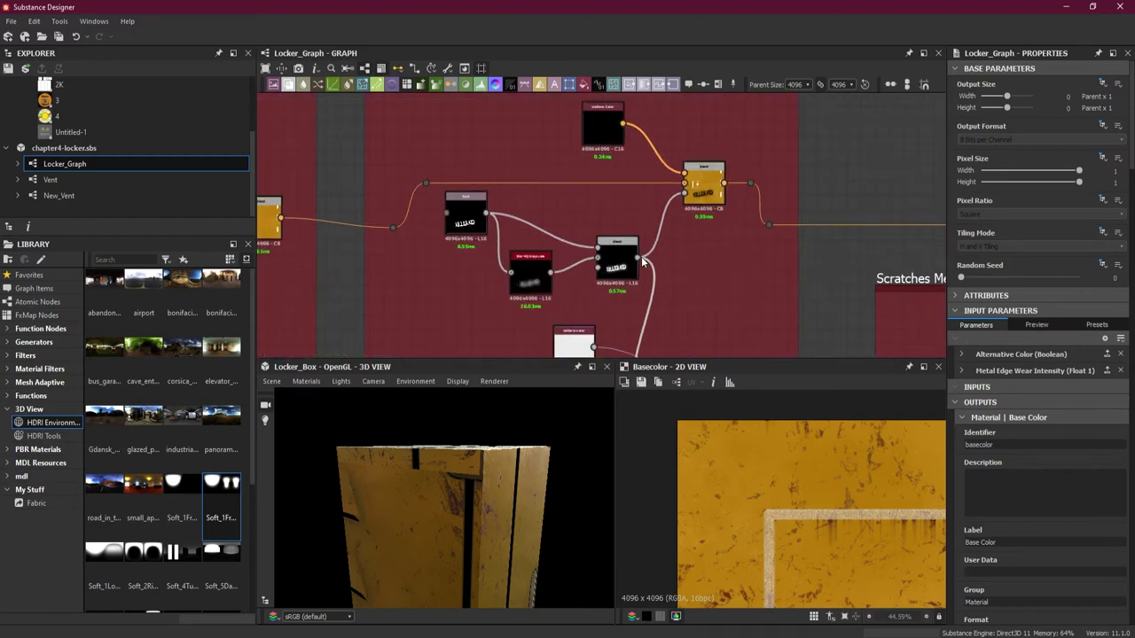
{"action": "scroll", "coordinate": [643, 260], "scroll_direction": "down", "scroll_amount": 1}
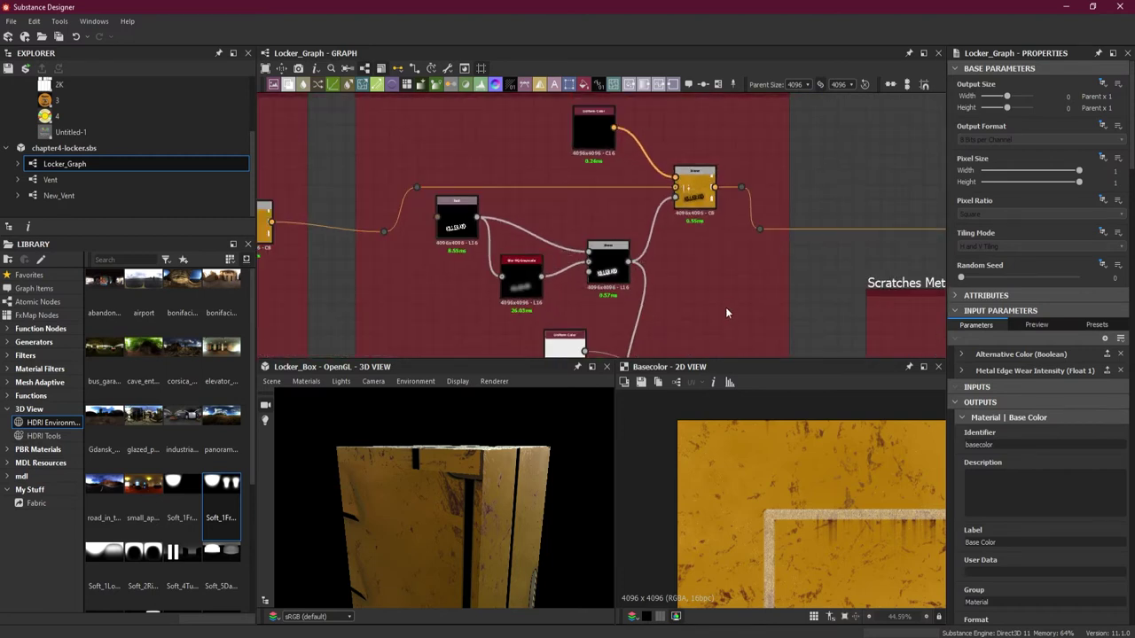
Select and copy the spray paint albedo nodes: Uniform Color, Text, Blur HQ Grayscale and the two Blends.
{"action": "left_click", "coordinate": [592, 133]}
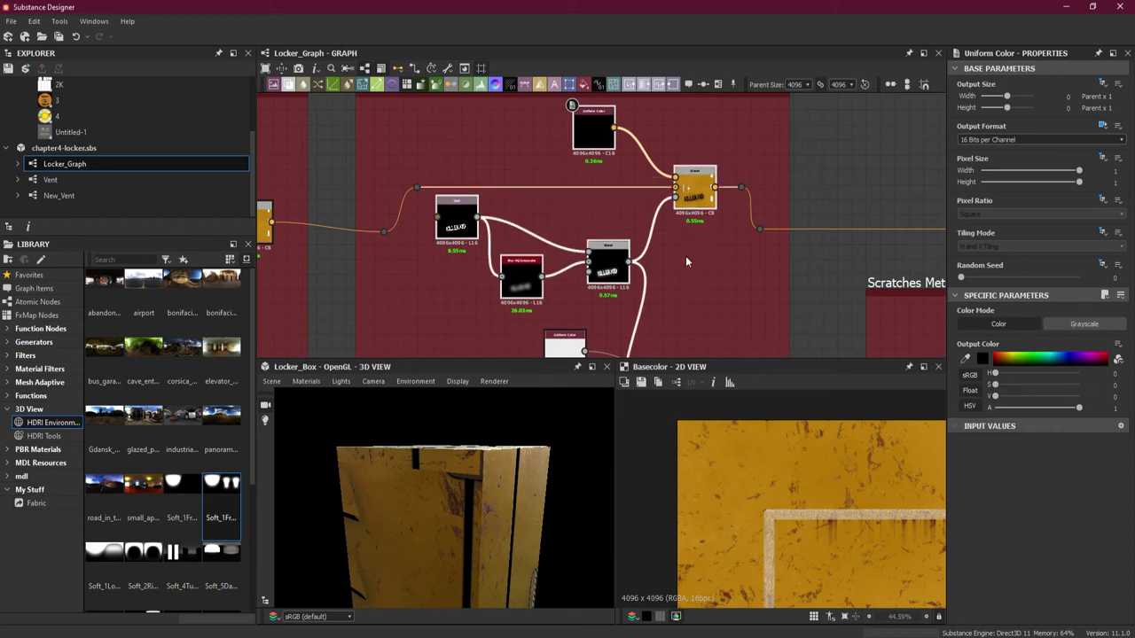
{"action": "scroll", "coordinate": [685, 257], "scroll_direction": "down", "scroll_amount": 3}
{"action": "scroll", "coordinate": [711, 277], "scroll_direction": "up", "scroll_amount": 3}
{"action": "scroll", "coordinate": [685, 269], "scroll_direction": "up", "scroll_amount": 2}
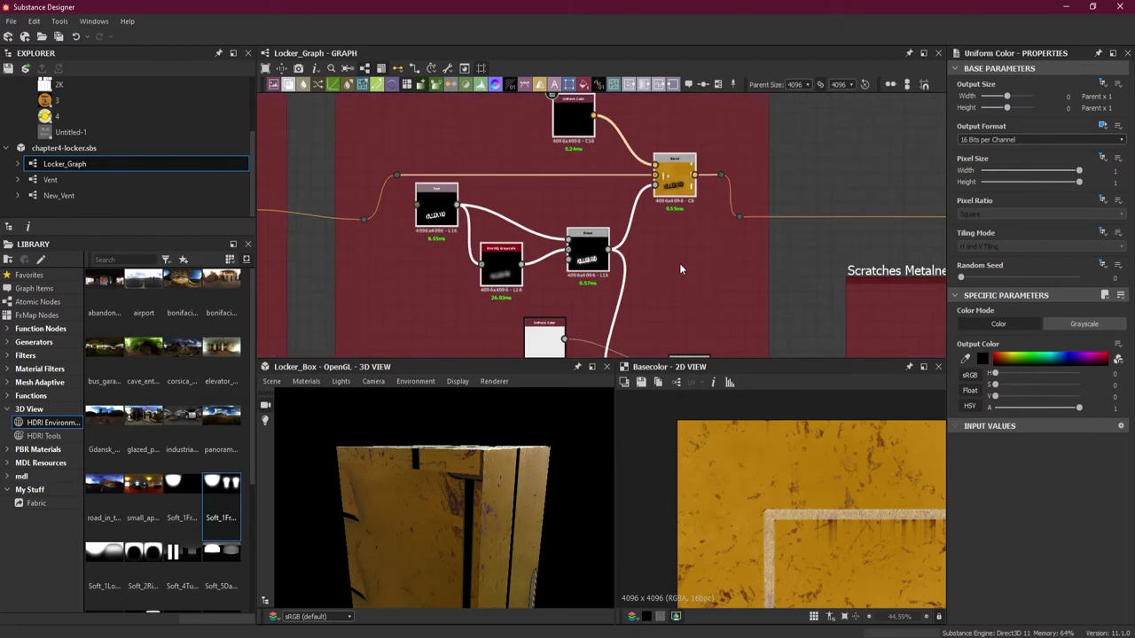
{"action": "left_click", "coordinate": [677, 187]}
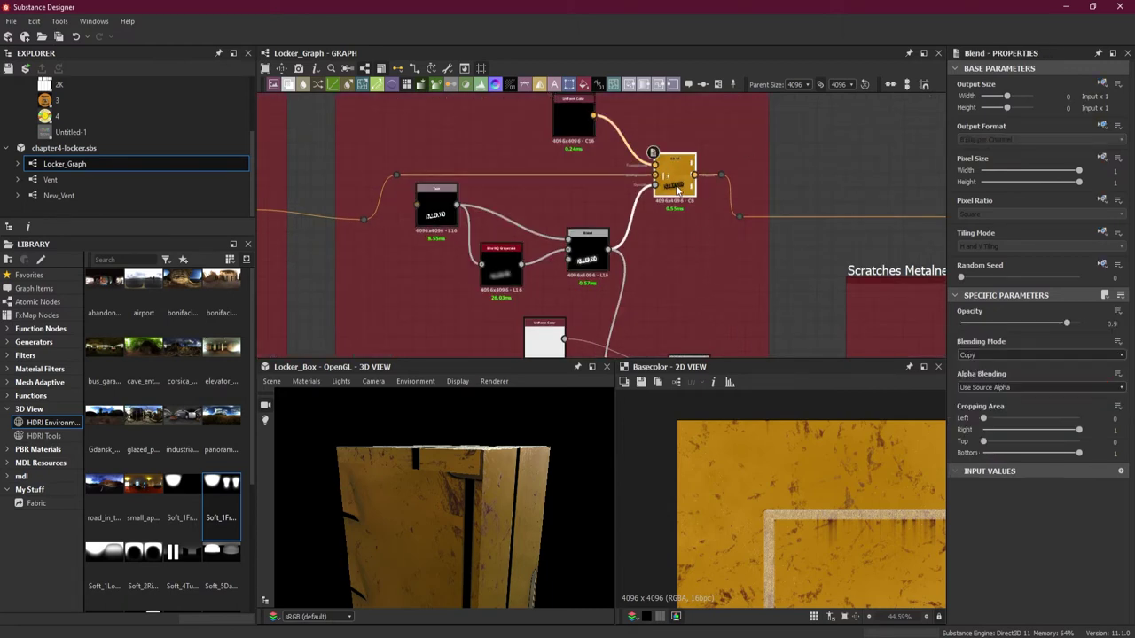
{"action": "left_click", "coordinate": [580, 124]}
{"action": "left_click", "coordinate": [444, 214], "text": "ctrl"}
{"action": "left_click", "coordinate": [501, 272], "text": "ctrl"}
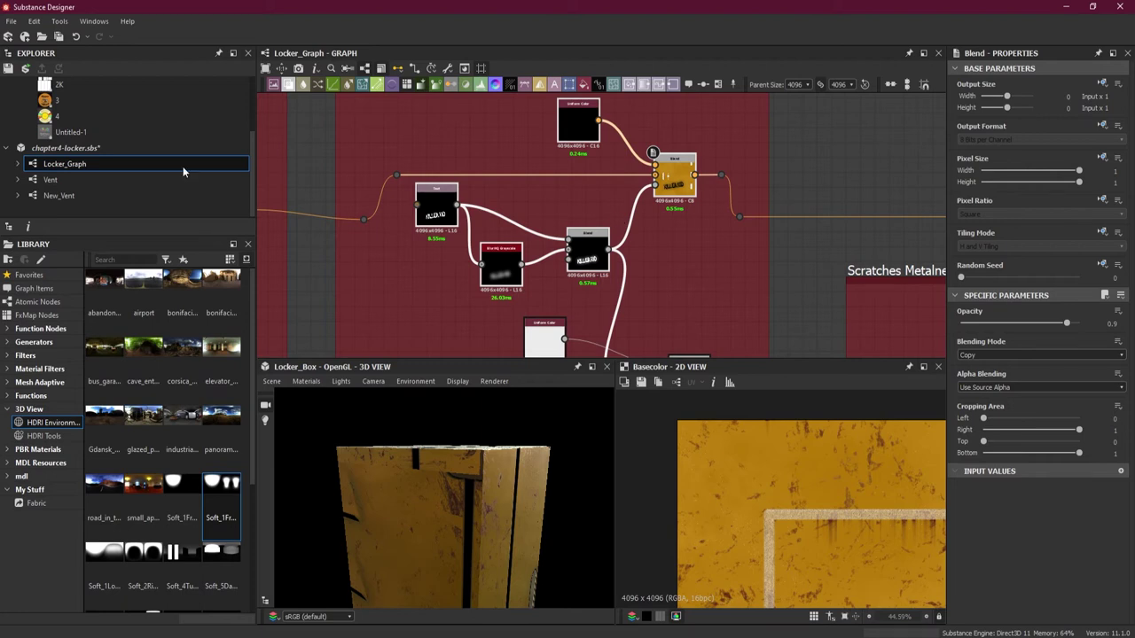
Return to the Box_Locker graph and paste the copied spray paint nodes between the Rivets Albedo frame and the outputs.
{"action": "scroll", "coordinate": [173, 159], "scroll_direction": "up", "scroll_amount": 2}
{"action": "left_click", "coordinate": [67, 101]}
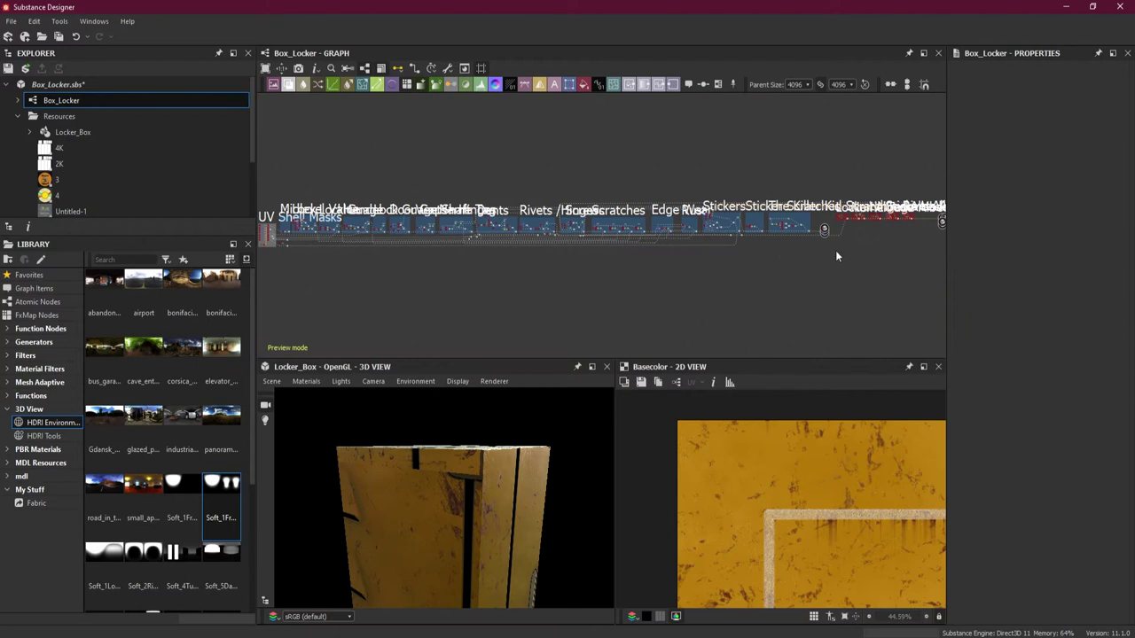
{"action": "scroll", "coordinate": [894, 226], "scroll_direction": "up", "scroll_amount": 5}
{"action": "middle_click_drag", "start_coordinate": [885, 228], "coordinate": [594, 286]}
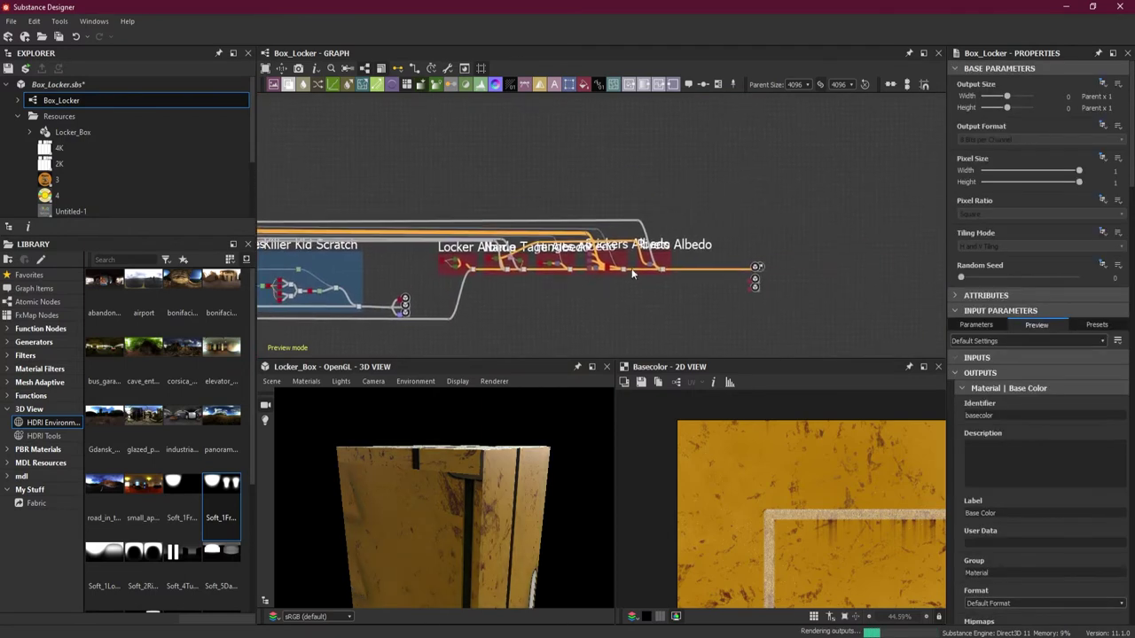
{"action": "scroll", "coordinate": [714, 263], "scroll_direction": "up", "scroll_amount": 6}
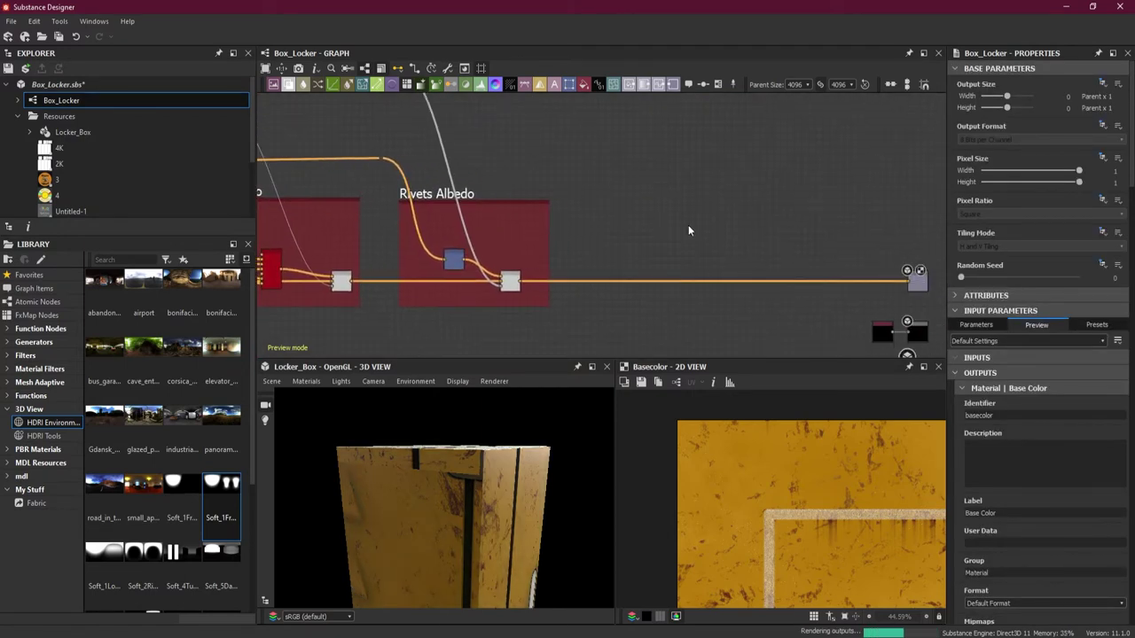
{"action": "key", "text": "ctrl+v"}
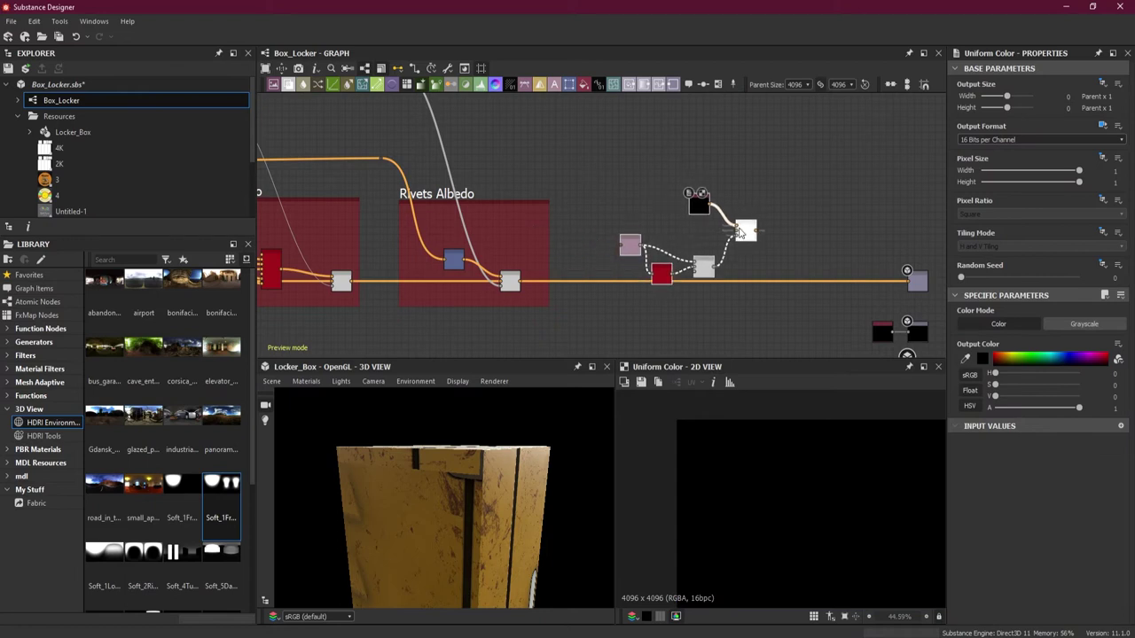
{"action": "left_click", "coordinate": [720, 227]}
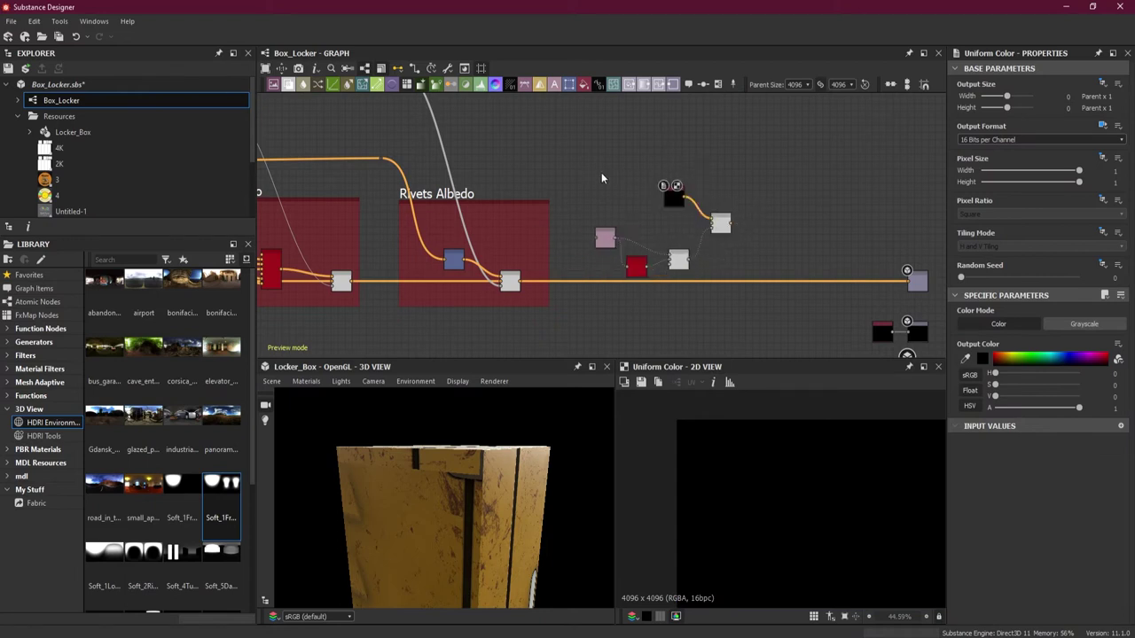
Show the Box_Locker outputs on the locker model in the 3D view.
{"action": "right_click", "coordinate": [543, 153]}
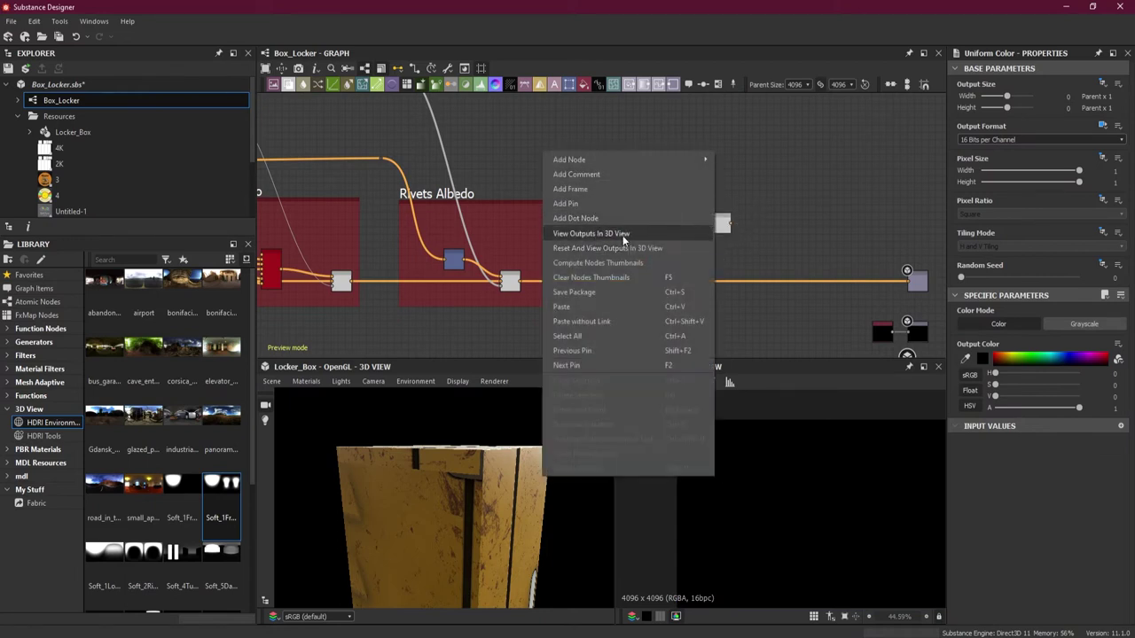
{"action": "left_click", "coordinate": [622, 233]}
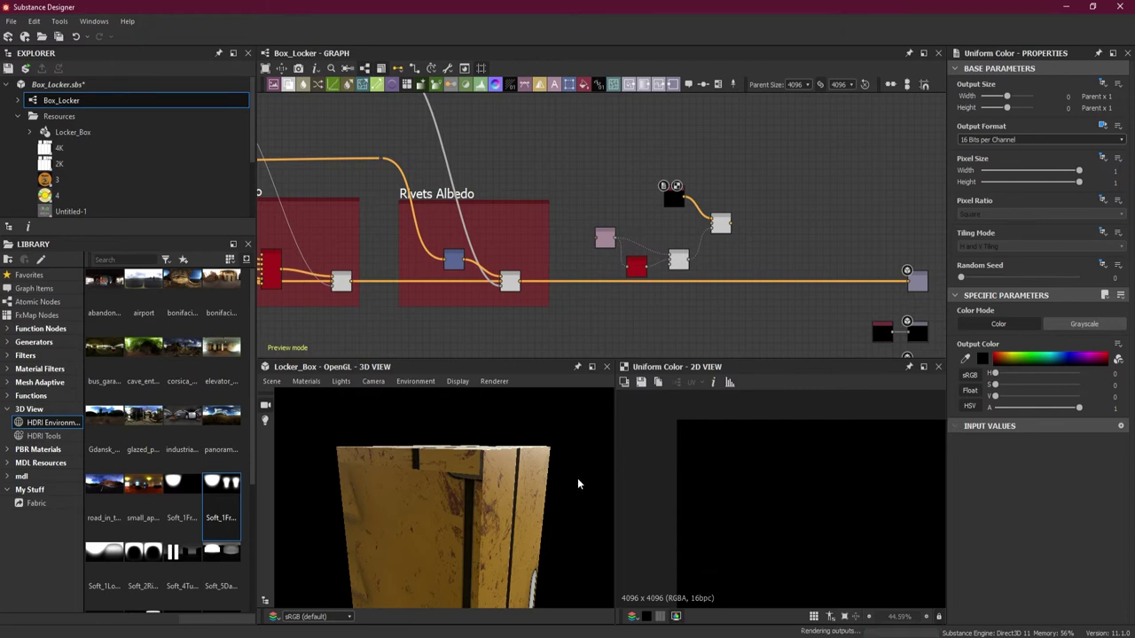
{"action": "left_click_drag", "start_coordinate": [578, 483], "coordinate": [437, 537]}
Edit the Locker1 material and set its height scale to 3.
{"action": "left_click", "coordinate": [306, 381]}
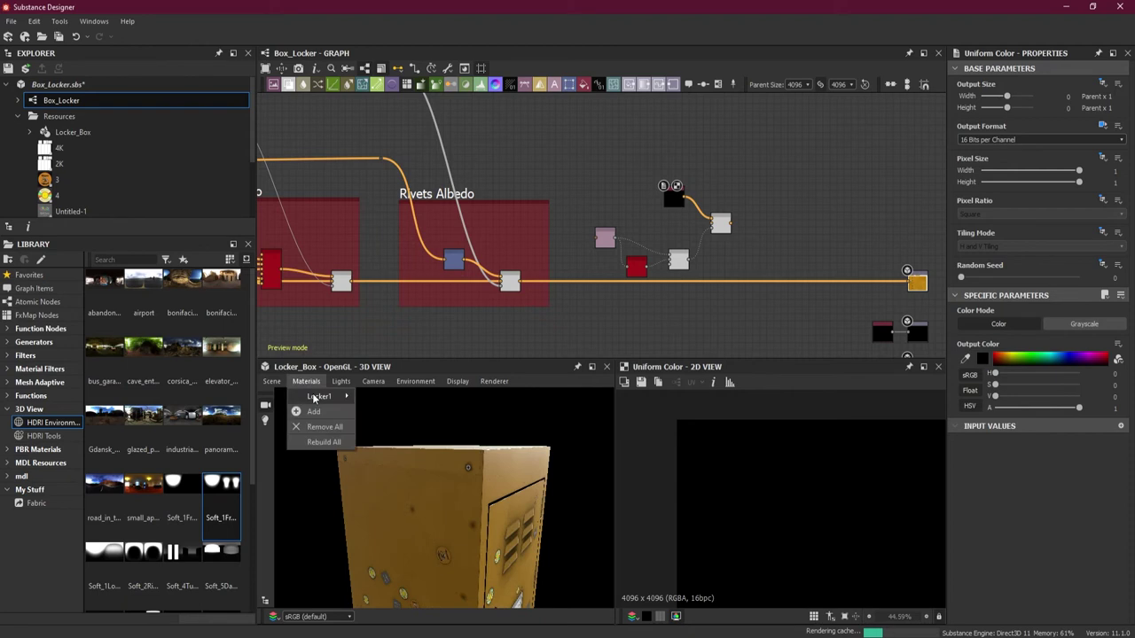
{"action": "mouse_move", "coordinate": [318, 397]}
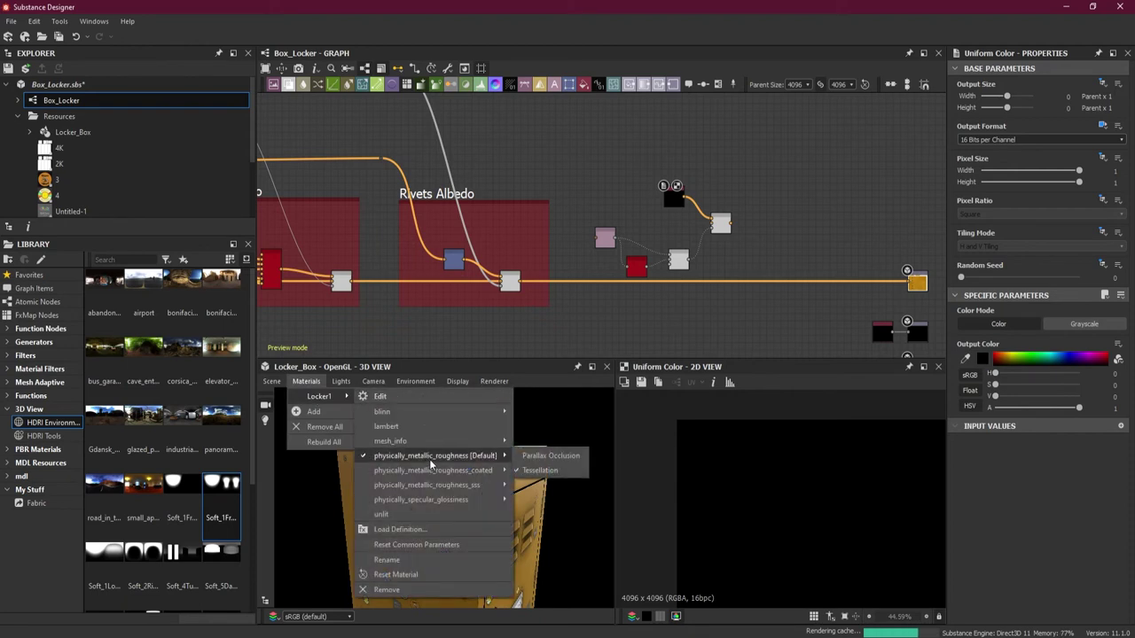
{"action": "left_click", "coordinate": [383, 399]}
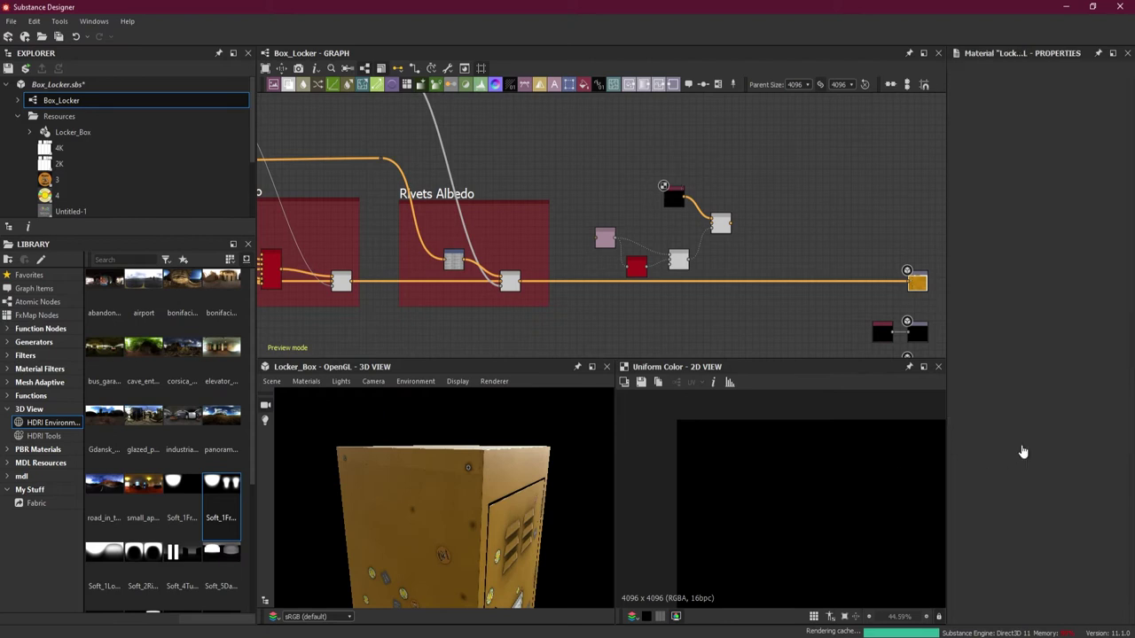
{"action": "left_click", "coordinate": [1120, 423]}
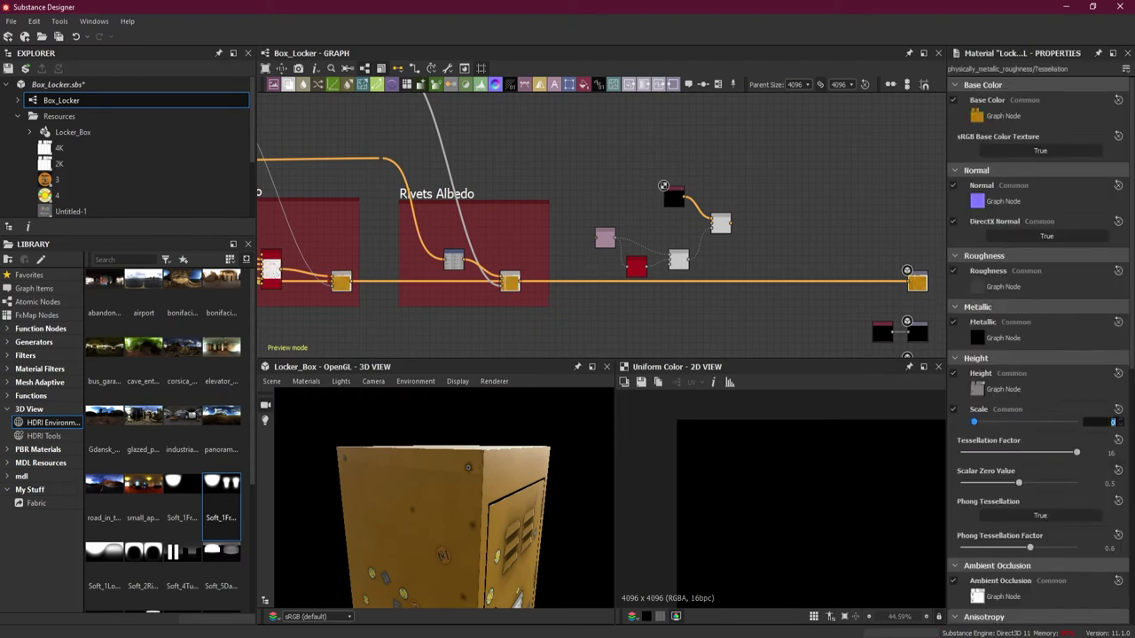
{"action": "type", "text": "3"}
{"action": "key", "text": "Return"}
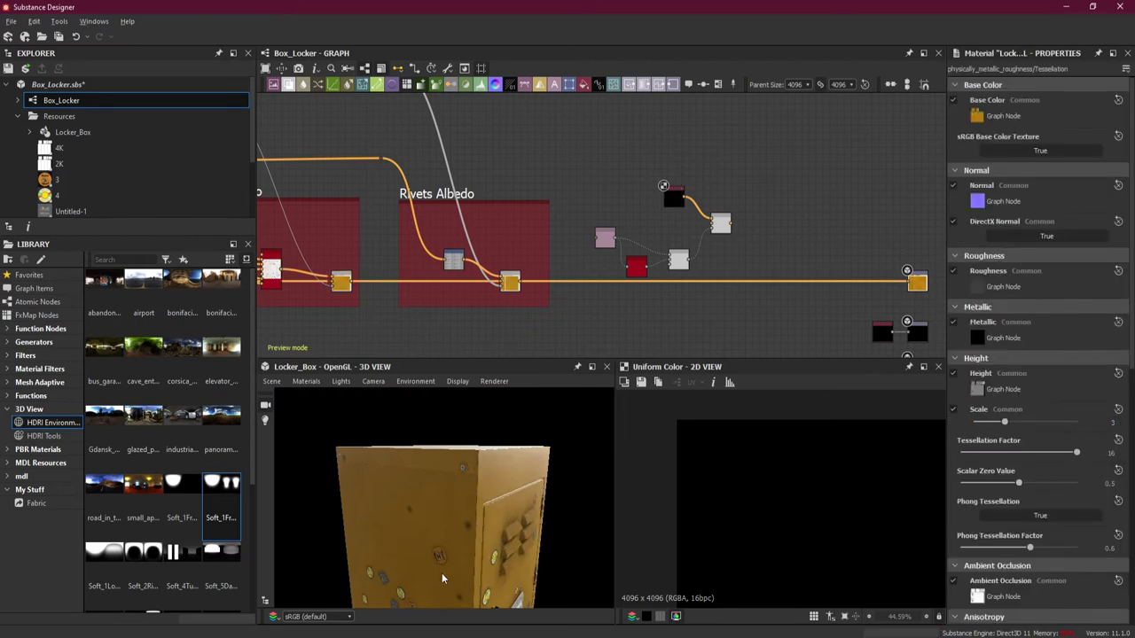
{"action": "left_click_drag", "start_coordinate": [443, 578], "coordinate": [470, 570]}
Insert the final pasted Blend into the albedo chain between the Rivets Albedo Blend and the base color output.
{"action": "scroll", "coordinate": [728, 227], "scroll_direction": "up", "scroll_amount": 1}
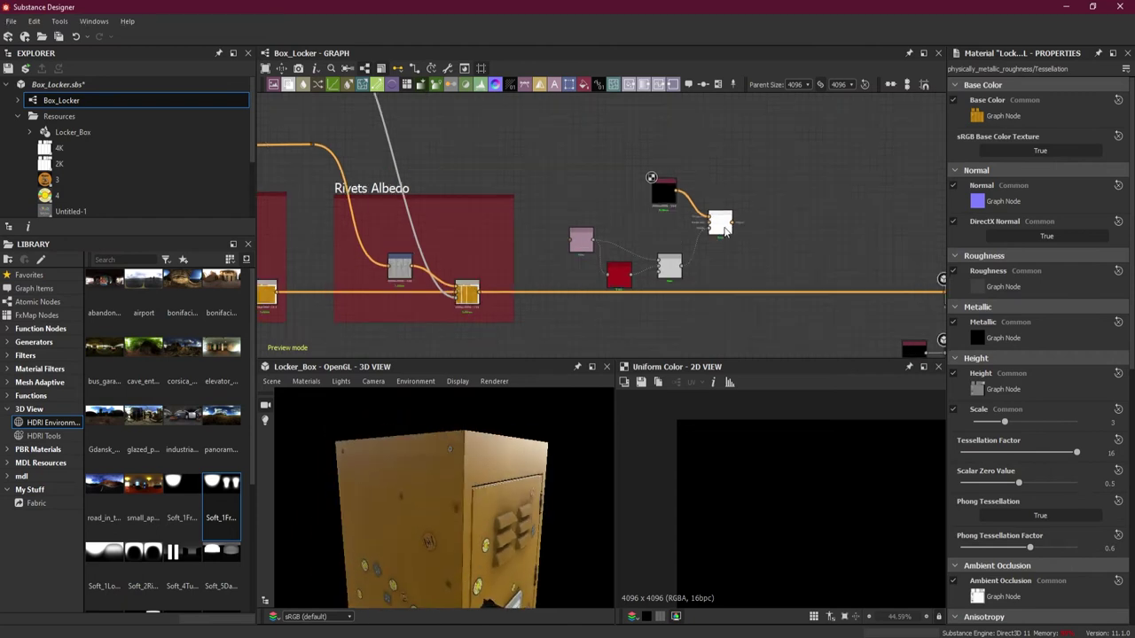
{"action": "scroll", "coordinate": [725, 228], "scroll_direction": "up", "scroll_amount": 3}
{"action": "middle_click_drag", "start_coordinate": [735, 241], "coordinate": [690, 211]}
{"action": "scroll", "coordinate": [722, 234], "scroll_direction": "down", "scroll_amount": 2}
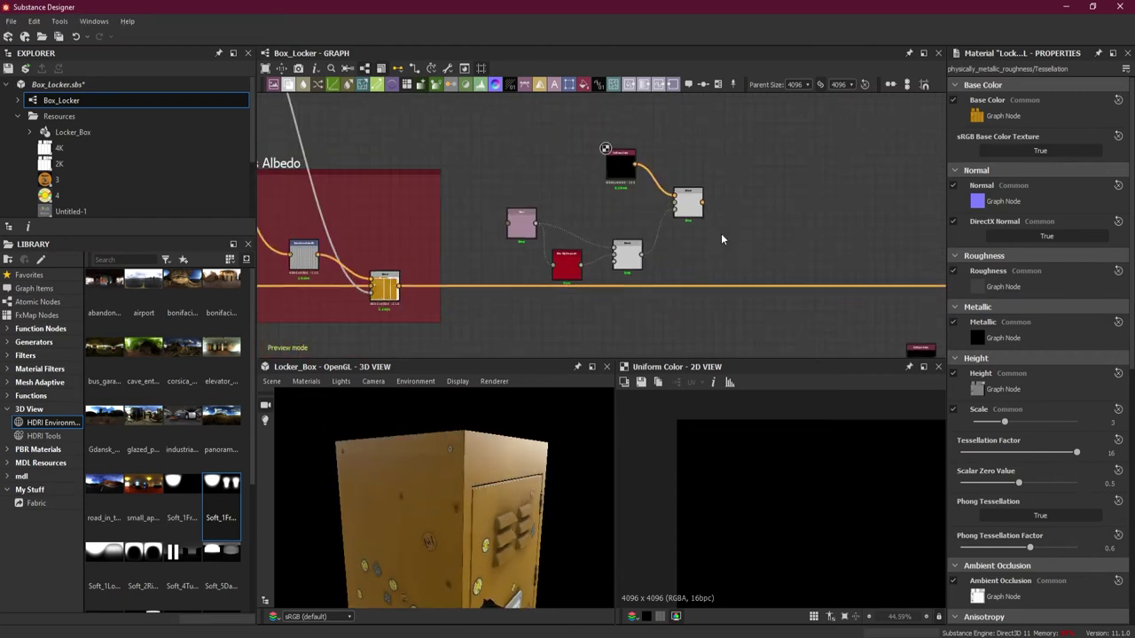
{"action": "middle_click_drag", "start_coordinate": [759, 265], "coordinate": [716, 271]}
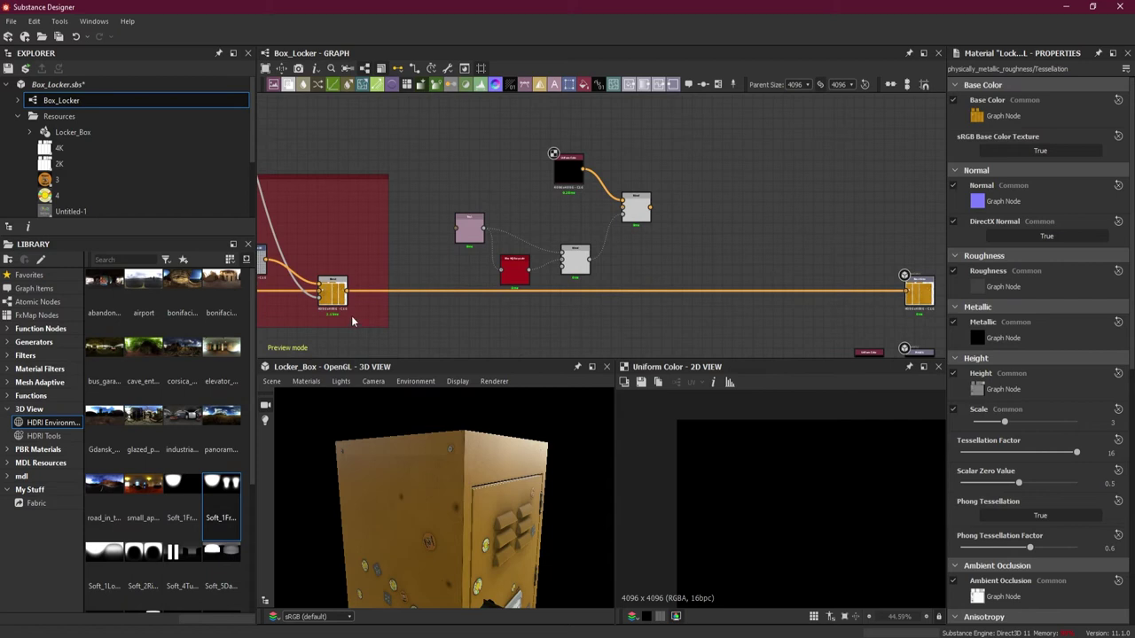
{"action": "left_click_drag", "start_coordinate": [347, 292], "coordinate": [650, 208], "text": "shift"}
{"action": "left_click_drag", "start_coordinate": [346, 297], "coordinate": [648, 297]}
{"action": "scroll", "coordinate": [649, 295], "scroll_direction": "up", "scroll_amount": 2}
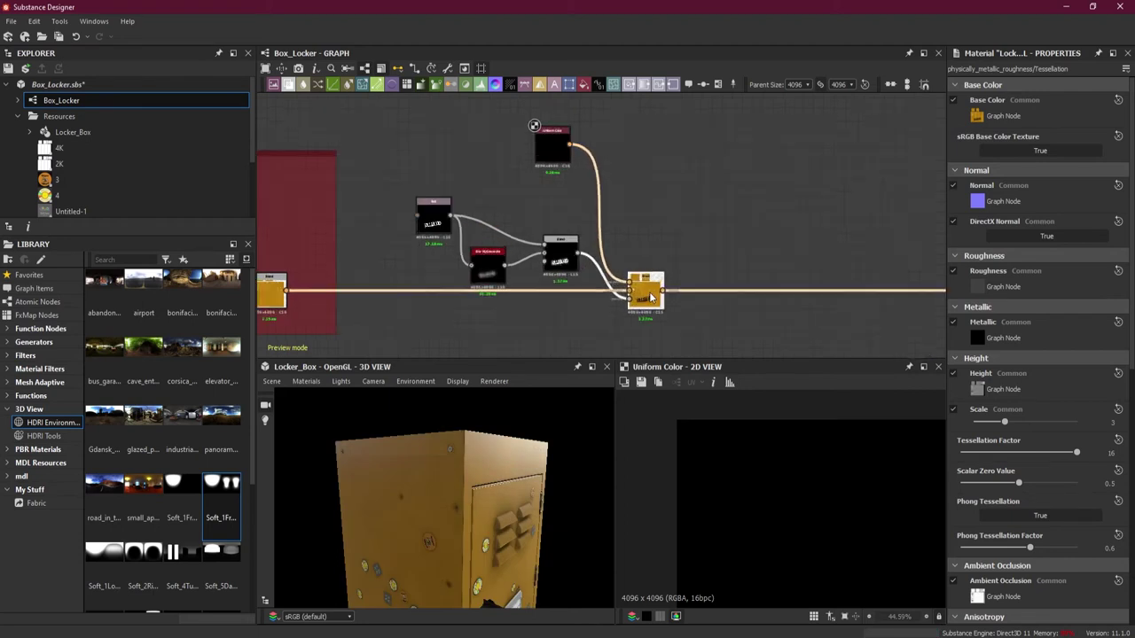
Move the pasted Uniform Color node closer to its Blend and inspect the locker model for the spray paint.
{"action": "left_click_drag", "start_coordinate": [543, 131], "coordinate": [540, 180]}
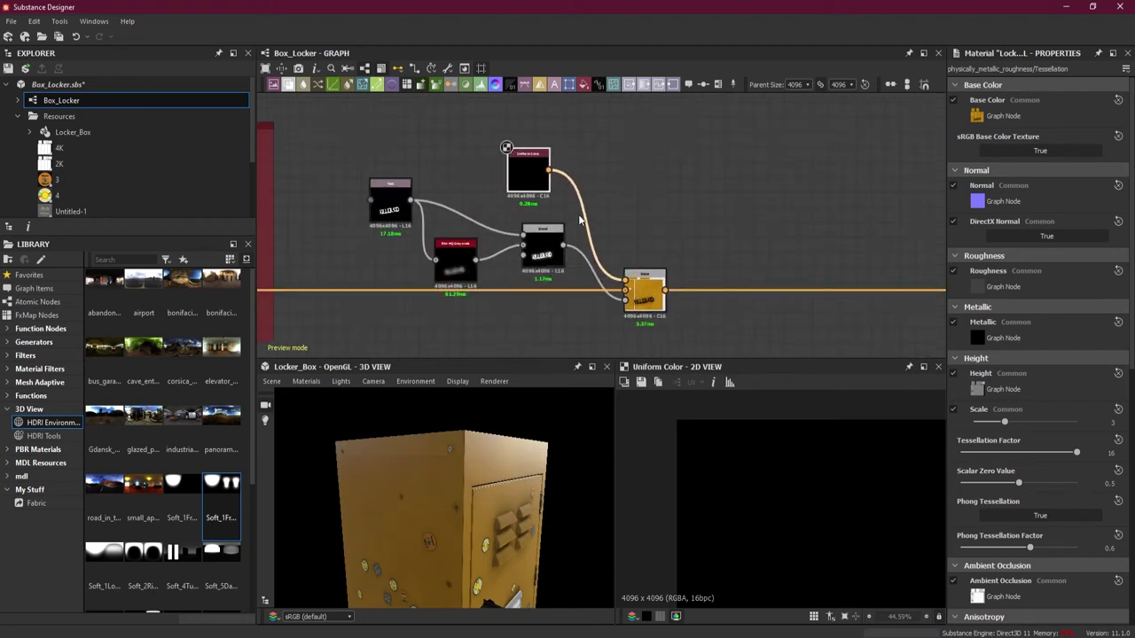
{"action": "scroll", "coordinate": [578, 220], "scroll_direction": "down", "scroll_amount": 3}
{"action": "scroll", "coordinate": [486, 499], "scroll_direction": "down", "scroll_amount": 2}
{"action": "mouse_move", "coordinate": [486, 501]}
{"action": "left_mouse_down"}
{"action": "mouse_move", "coordinate": [381, 451]}
{"action": "mouse_move", "coordinate": [435, 532]}
{"action": "mouse_move", "coordinate": [492, 506]}
{"action": "mouse_move", "coordinate": [564, 507]}
{"action": "mouse_move", "coordinate": [468, 512]}
{"action": "left_mouse_up"}
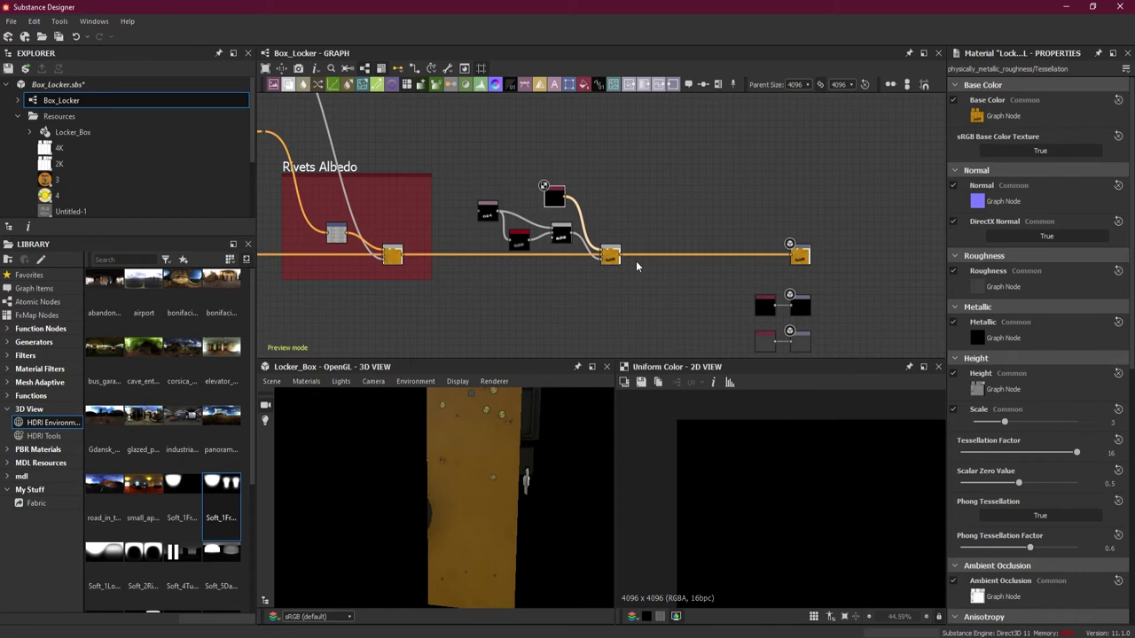
Preview the spray paint Blend in 2D and move the Killer Kid text onto the last side panel of the locker's UV layout.
{"action": "scroll", "coordinate": [636, 261], "scroll_direction": "up", "scroll_amount": 3}
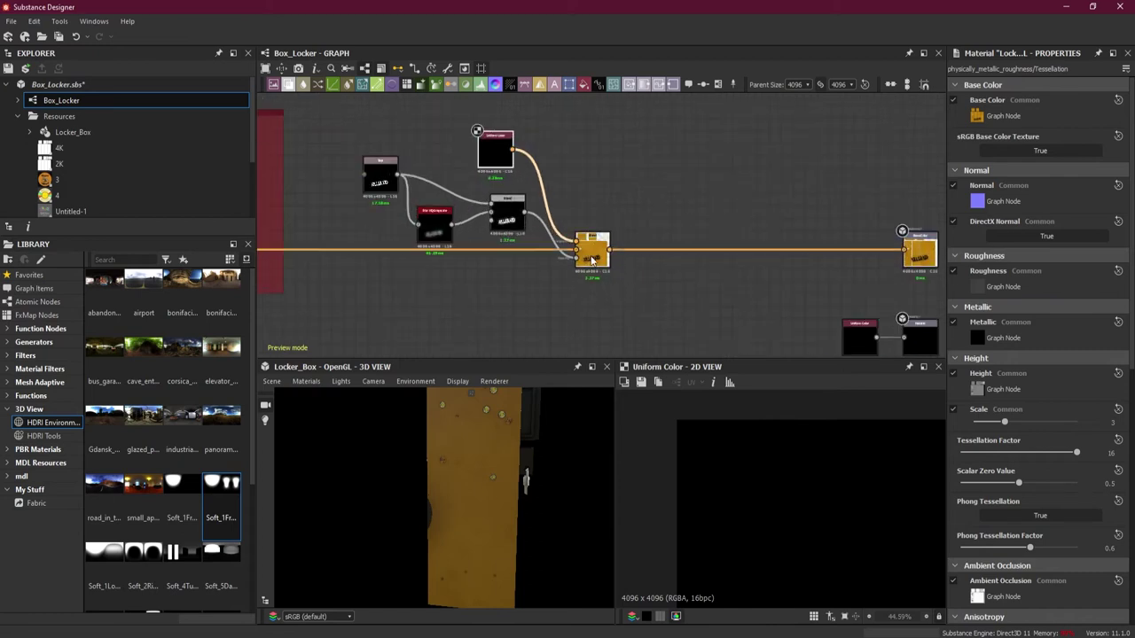
{"action": "double_click", "coordinate": [592, 256]}
{"action": "scroll", "coordinate": [768, 481], "scroll_direction": "down", "scroll_amount": 3}
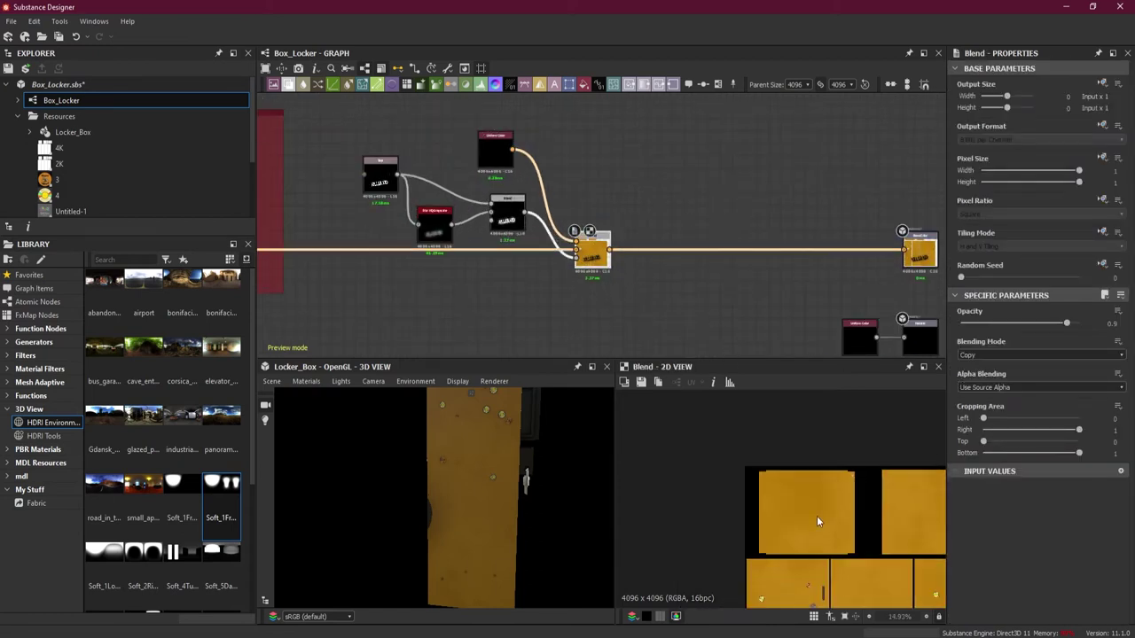
{"action": "left_click", "coordinate": [381, 182]}
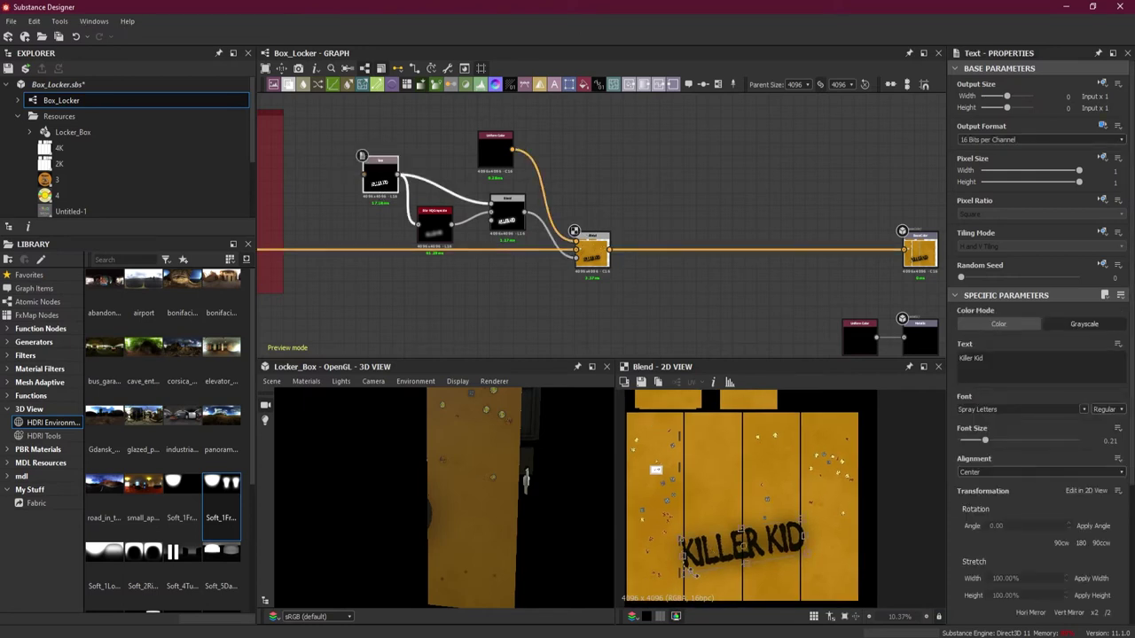
{"action": "left_click_drag", "start_coordinate": [685, 572], "coordinate": [867, 544]}
{"action": "scroll", "coordinate": [756, 530], "scroll_direction": "up", "scroll_amount": 3}
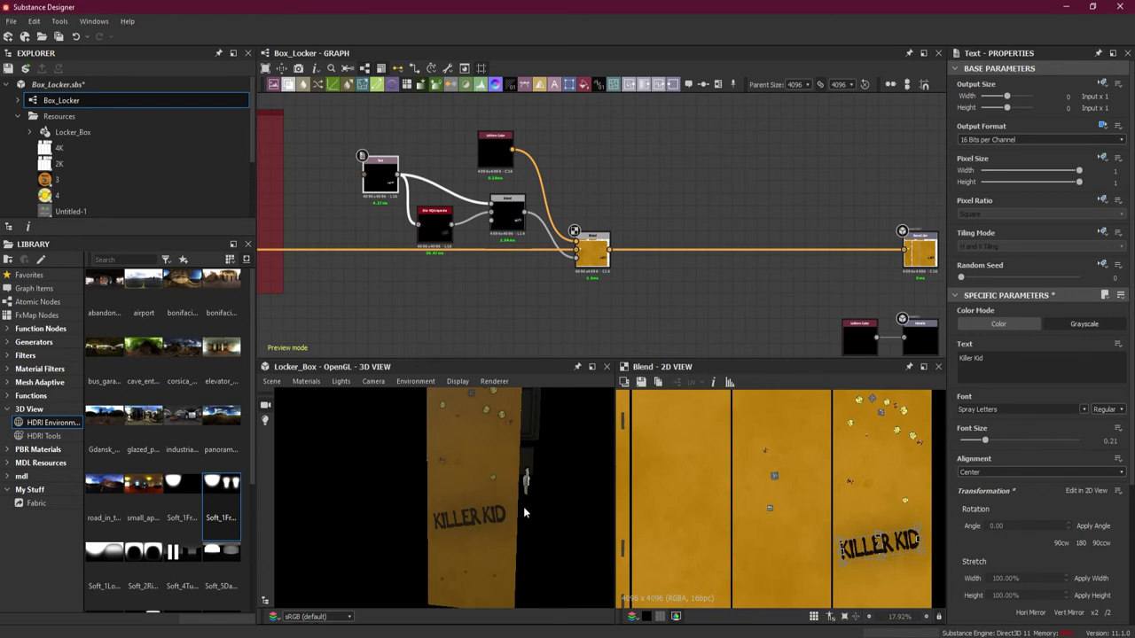
{"action": "left_click_drag", "start_coordinate": [523, 513], "coordinate": [475, 518]}
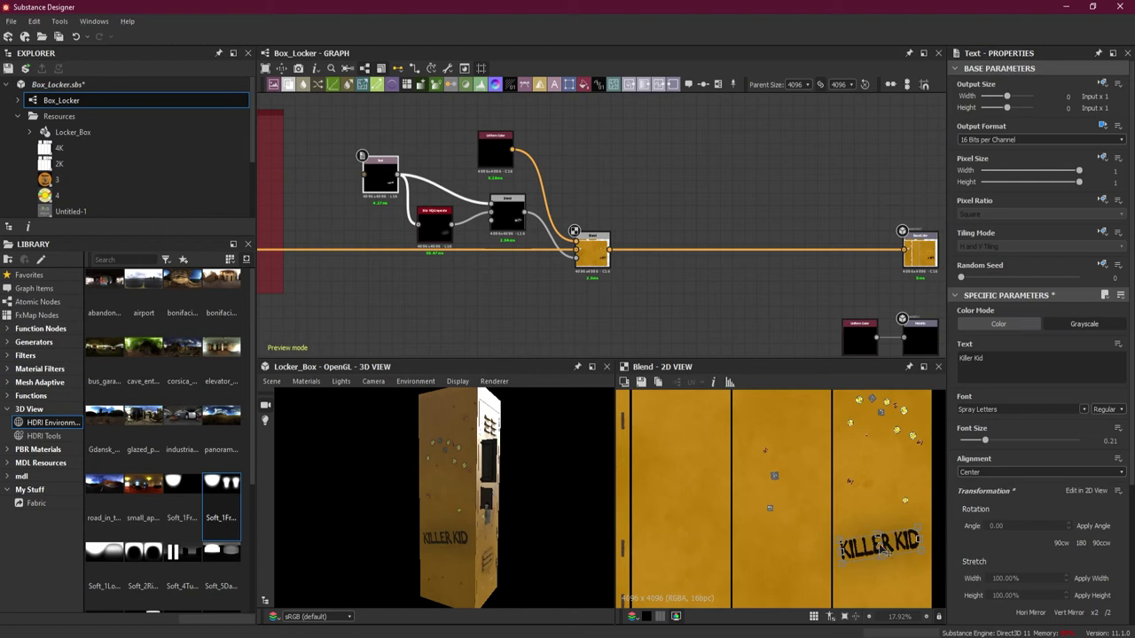
Move the Killer Kid text up to just below the round stickers and check its placement on the locker model.
{"action": "left_click_drag", "start_coordinate": [886, 543], "coordinate": [889, 472]}
{"action": "scroll", "coordinate": [886, 483], "scroll_direction": "up", "scroll_amount": 3}
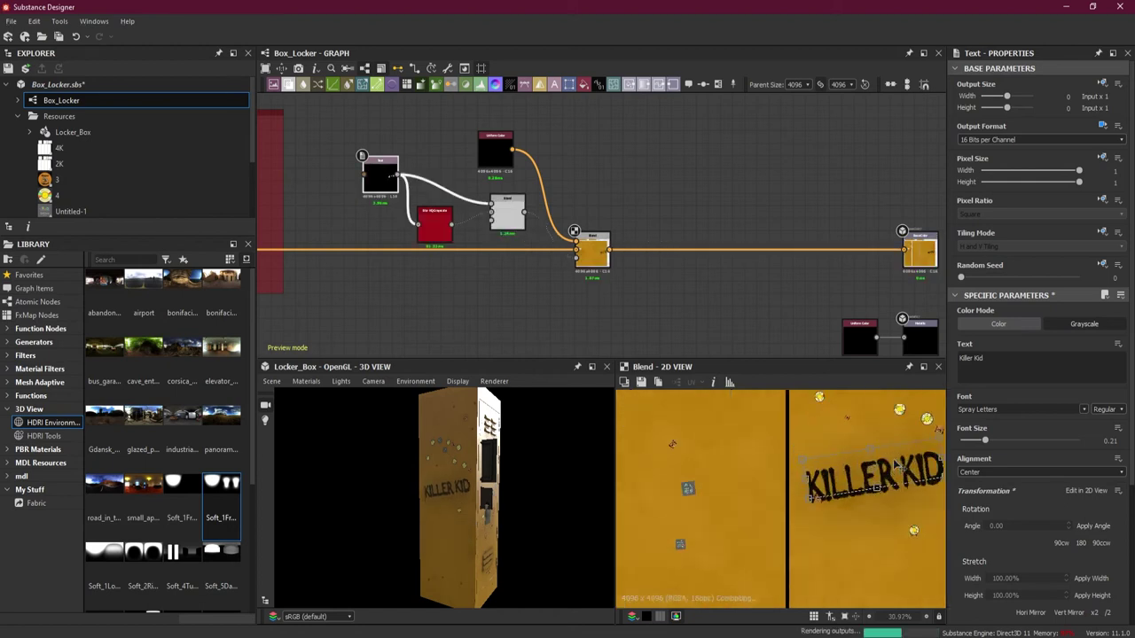
{"action": "middle_click_drag", "start_coordinate": [887, 479], "coordinate": [780, 504]}
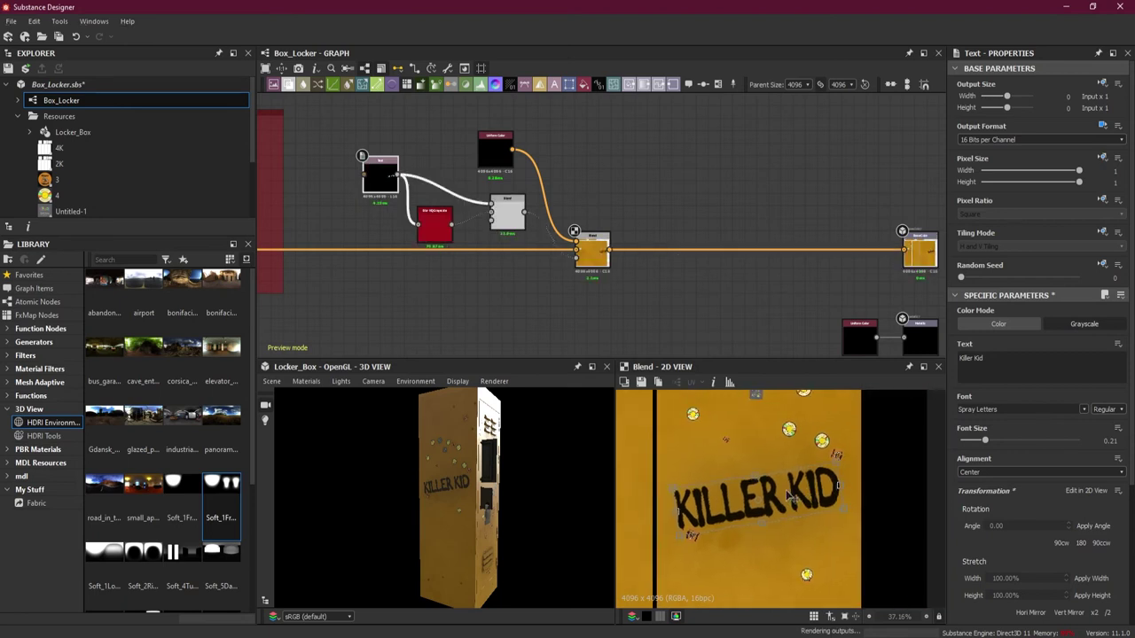
{"action": "scroll", "coordinate": [790, 501], "scroll_direction": "up", "scroll_amount": 2}
{"action": "left_click", "coordinate": [715, 302]}
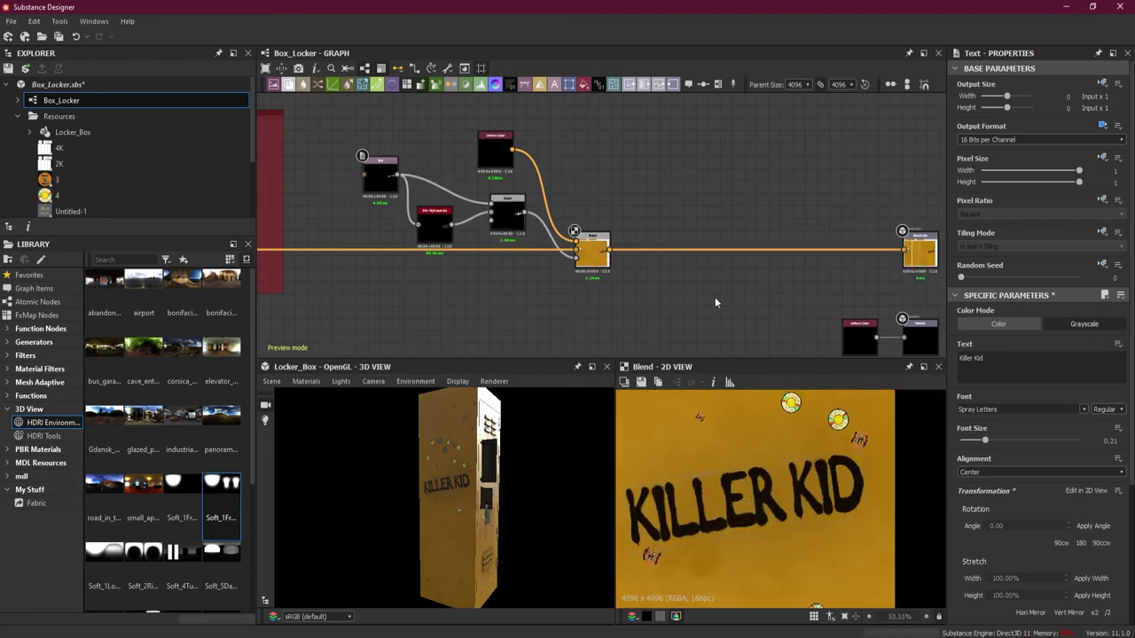
{"action": "mouse_move", "coordinate": [470, 510]}
{"action": "left_mouse_down"}
{"action": "mouse_move", "coordinate": [457, 510]}
{"action": "mouse_move", "coordinate": [479, 509]}
{"action": "left_mouse_up"}
{"action": "scroll", "coordinate": [439, 469], "scroll_direction": "up", "scroll_amount": 5}
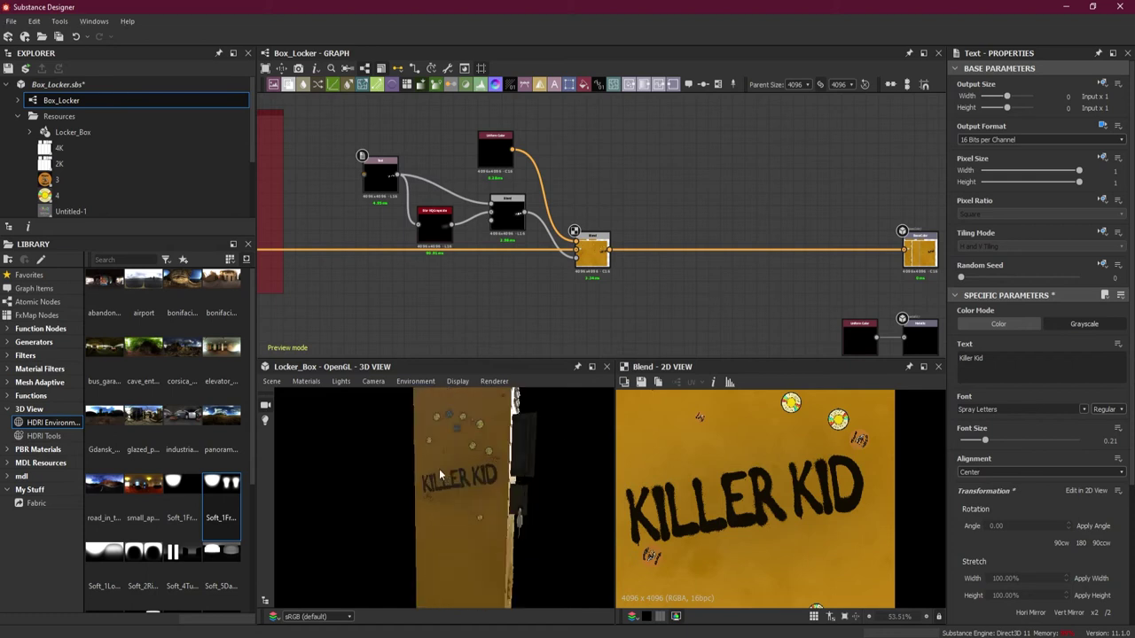
{"action": "left_click_drag", "start_coordinate": [439, 469], "coordinate": [450, 515]}
{"action": "scroll", "coordinate": [470, 495], "scroll_direction": "down", "scroll_amount": 3}
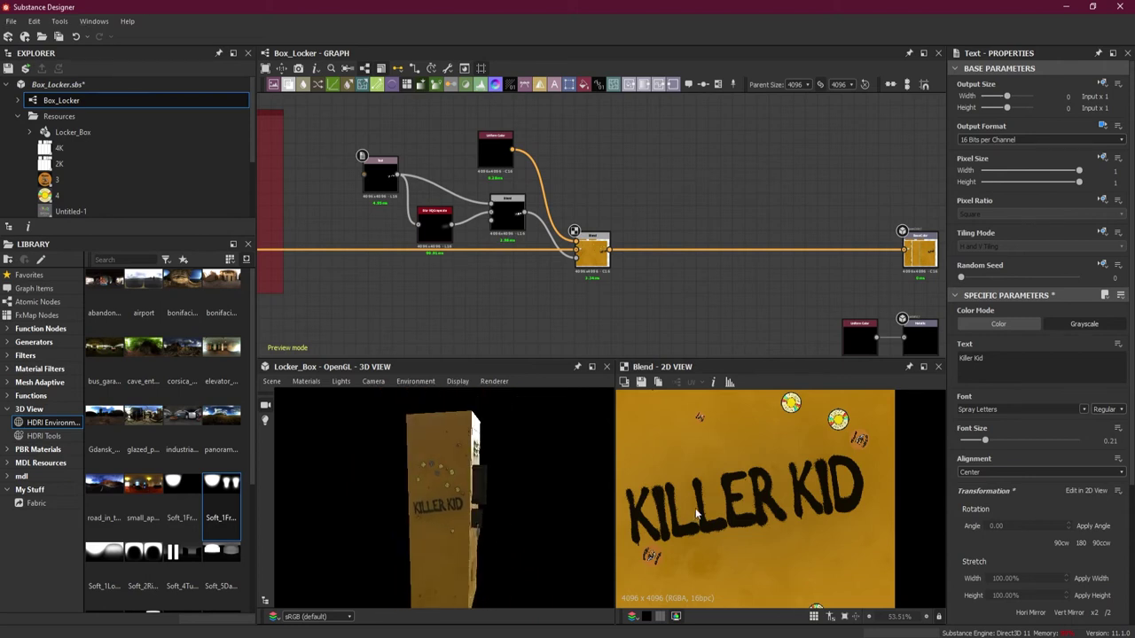
{"action": "scroll", "coordinate": [695, 513], "scroll_direction": "down", "scroll_amount": 5}
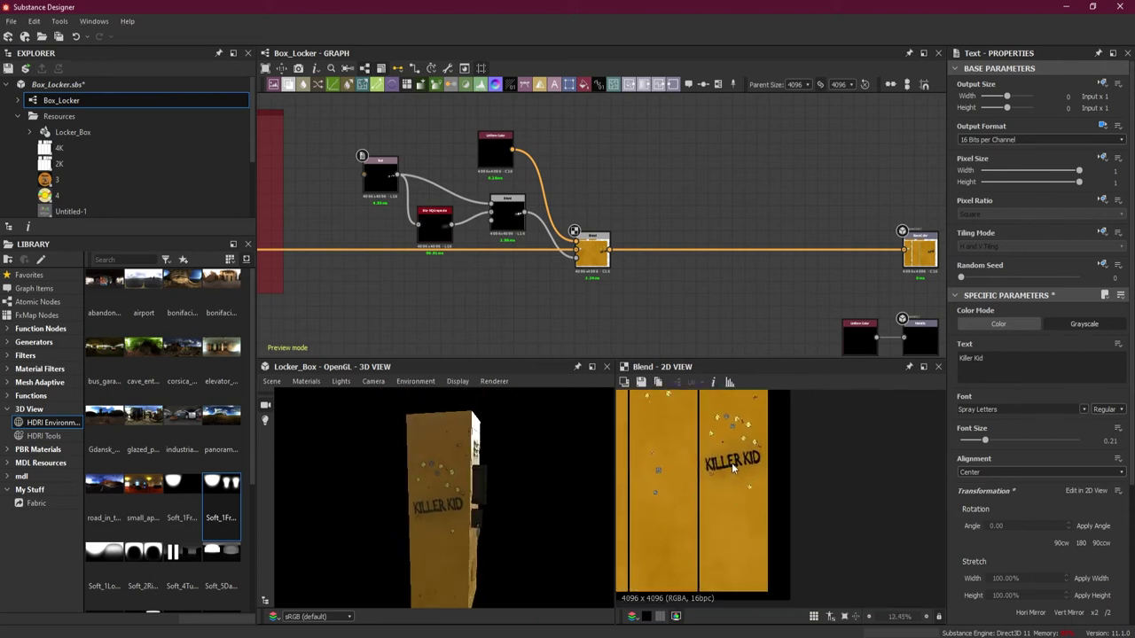
Move the Killer Kid text to the lower part of the last side panel and tilt it more steeply upward.
{"action": "left_click", "coordinate": [380, 181]}
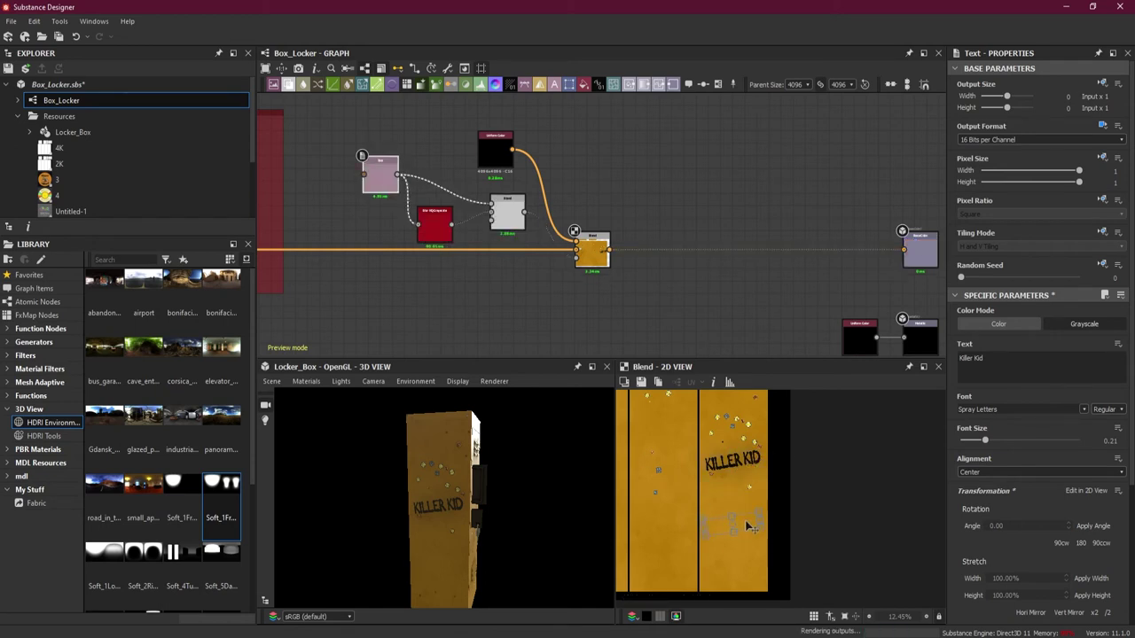
{"action": "left_click_drag", "start_coordinate": [744, 475], "coordinate": [750, 525]}
{"action": "scroll", "coordinate": [749, 525], "scroll_direction": "up", "scroll_amount": 2}
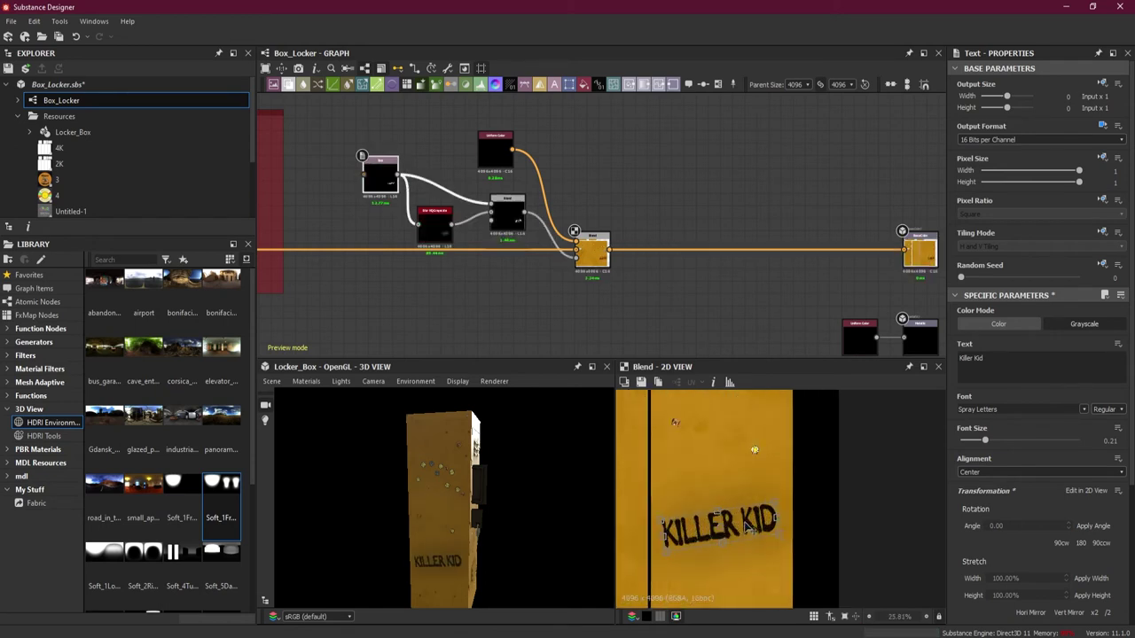
{"action": "left_click_drag", "start_coordinate": [786, 536], "coordinate": [783, 533]}
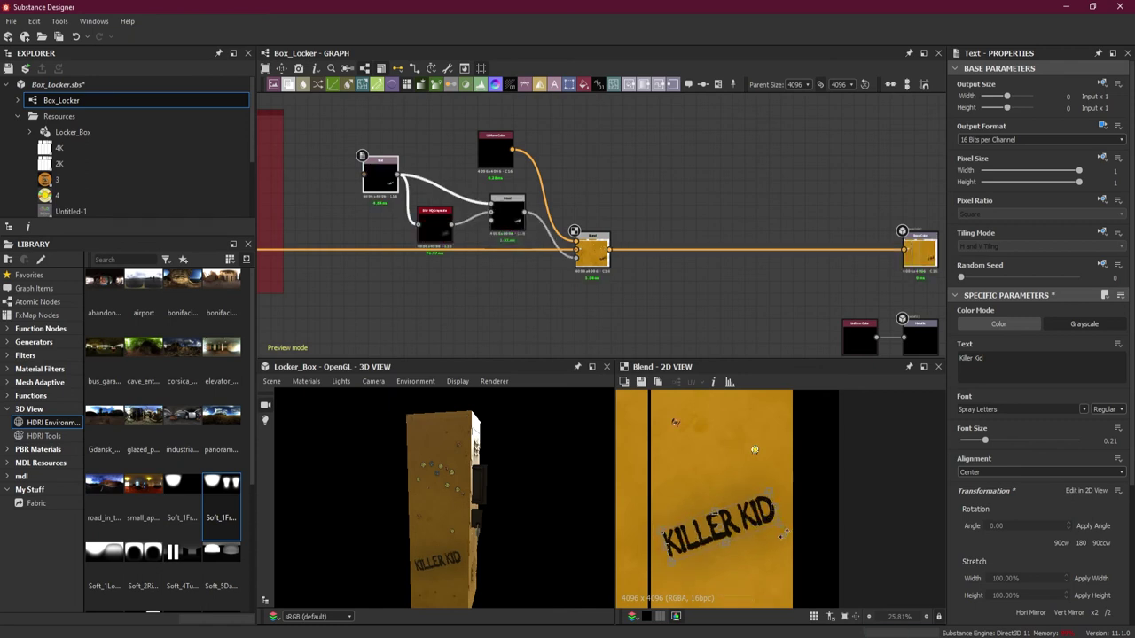
{"action": "scroll", "coordinate": [754, 450], "scroll_direction": "down", "scroll_amount": 2}
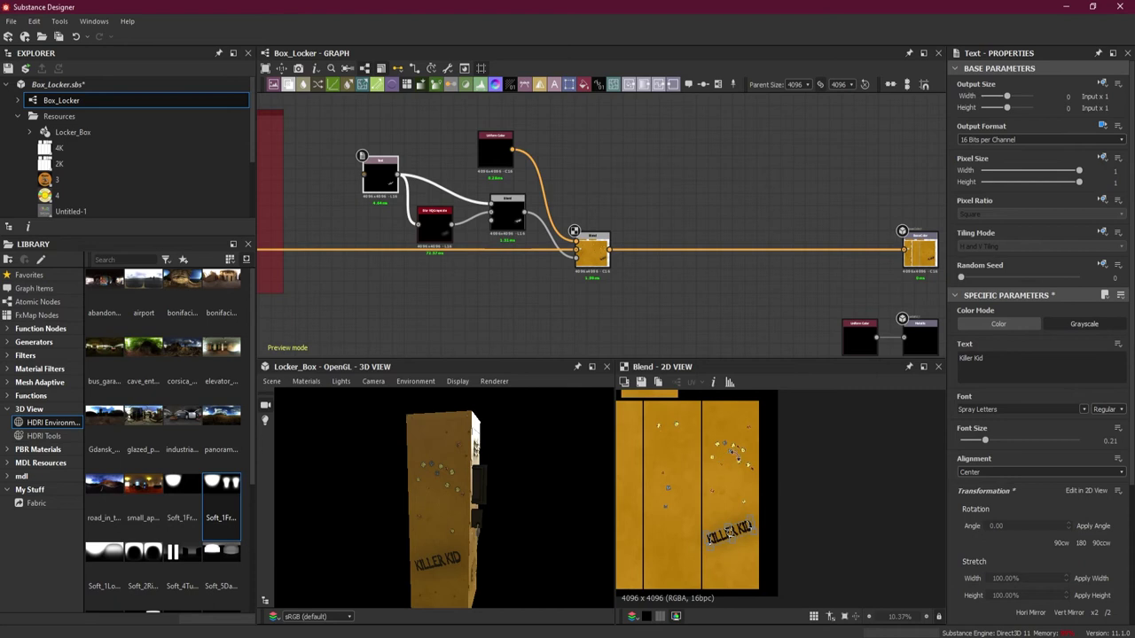
{"action": "scroll", "coordinate": [728, 530], "scroll_direction": "up", "scroll_amount": 1}
{"action": "scroll", "coordinate": [734, 570], "scroll_direction": "up", "scroll_amount": 3}
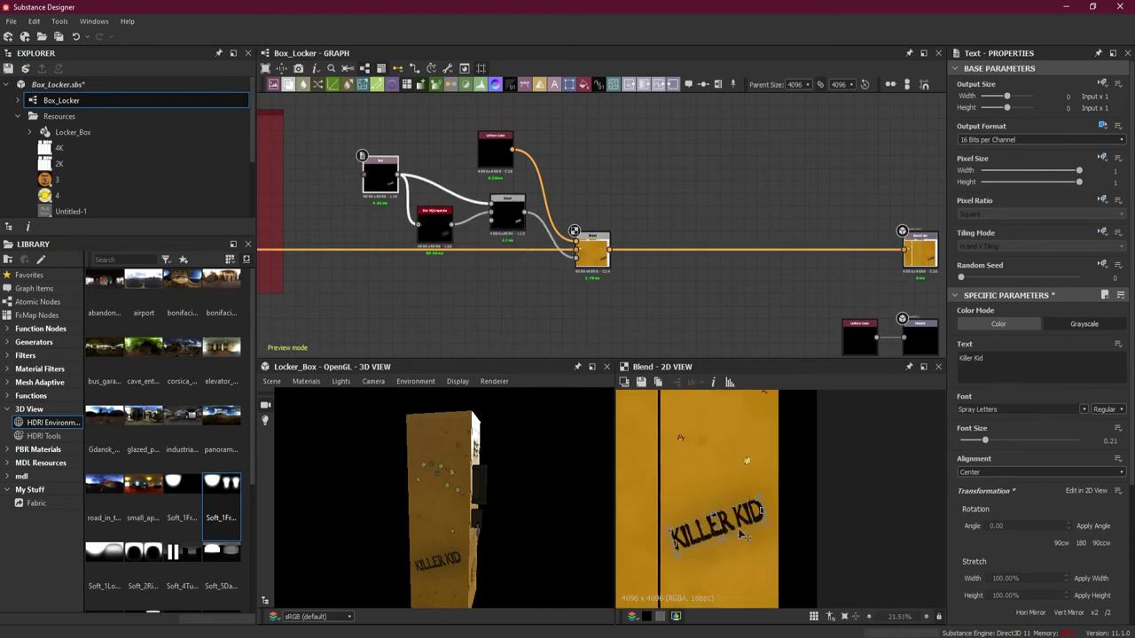
{"action": "scroll", "coordinate": [732, 529], "scroll_direction": "down", "scroll_amount": 2}
{"action": "scroll", "coordinate": [735, 530], "scroll_direction": "down", "scroll_amount": 2}
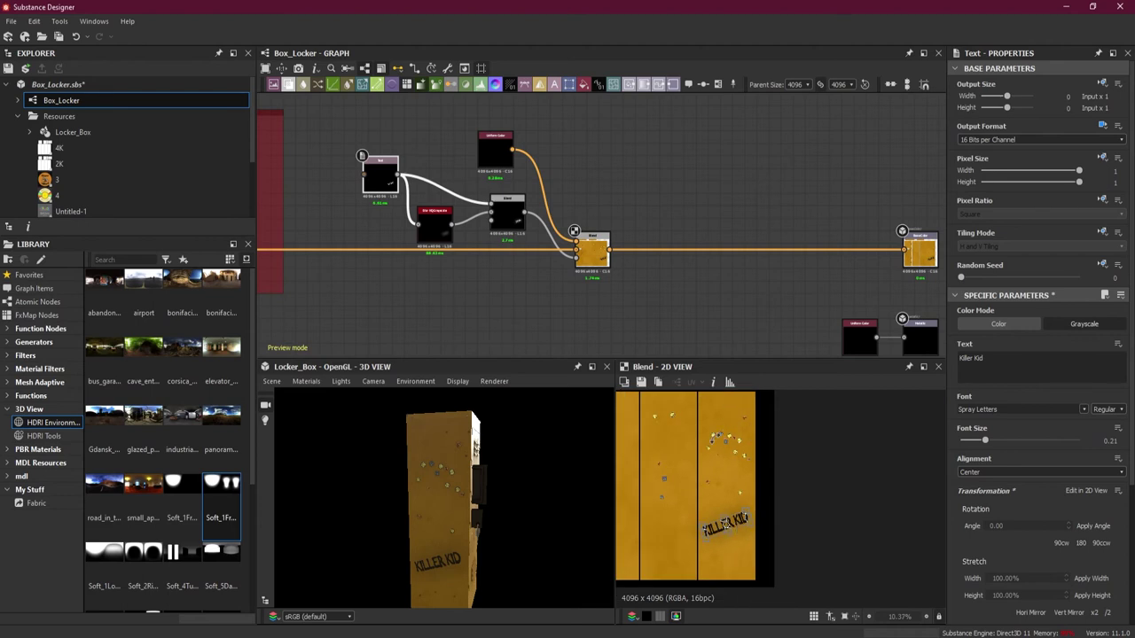
{"action": "scroll", "coordinate": [719, 434], "scroll_direction": "up", "scroll_amount": 1}
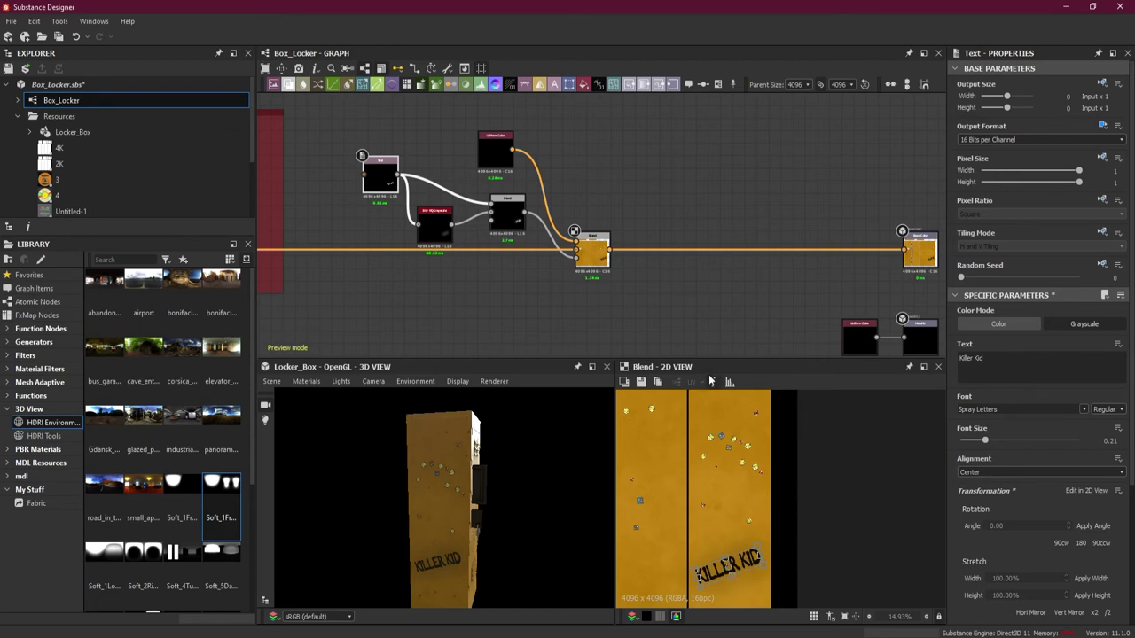
{"action": "left_click_drag", "start_coordinate": [532, 505], "coordinate": [461, 520]}
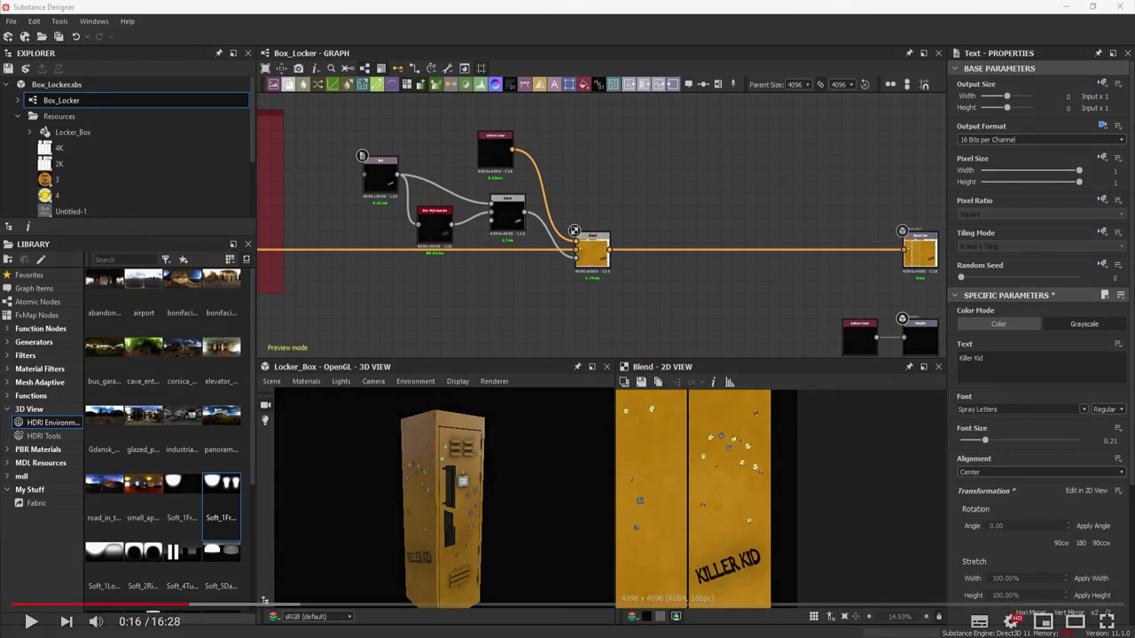
{"action": "key", "text": "Escape"}
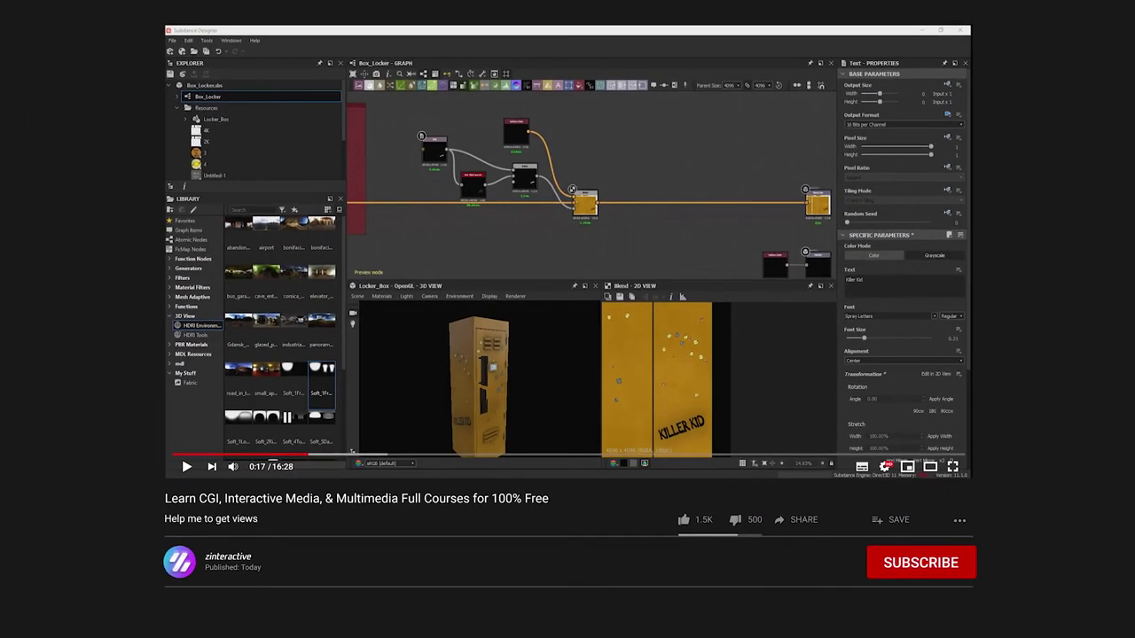
{"action": "left_click", "coordinate": [949, 596]}
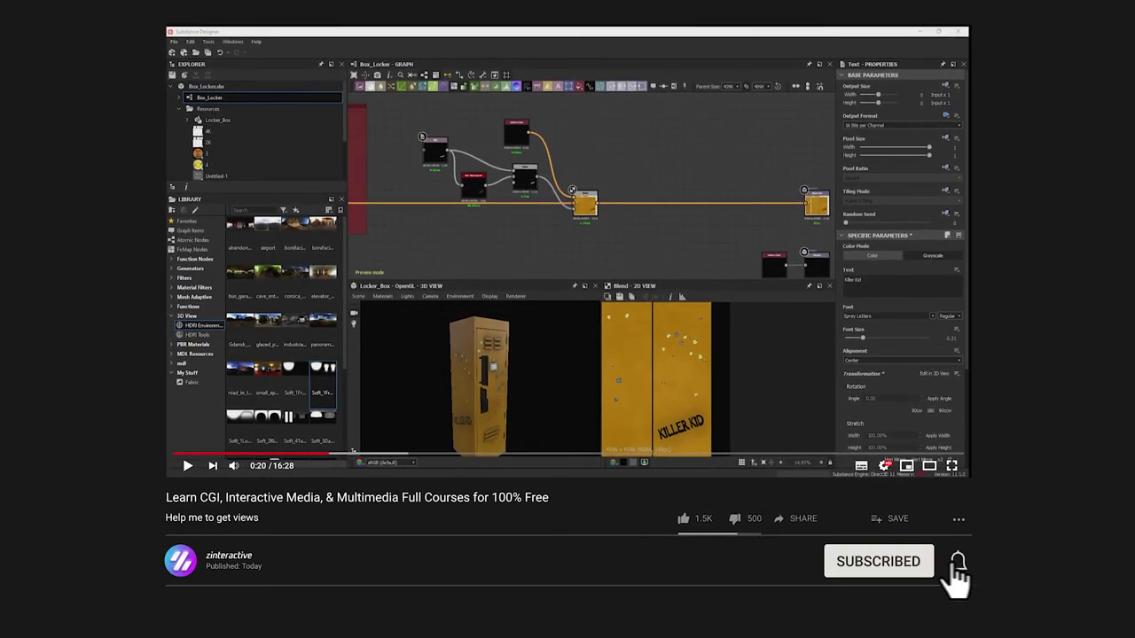
{"action": "left_click", "coordinate": [957, 561]}
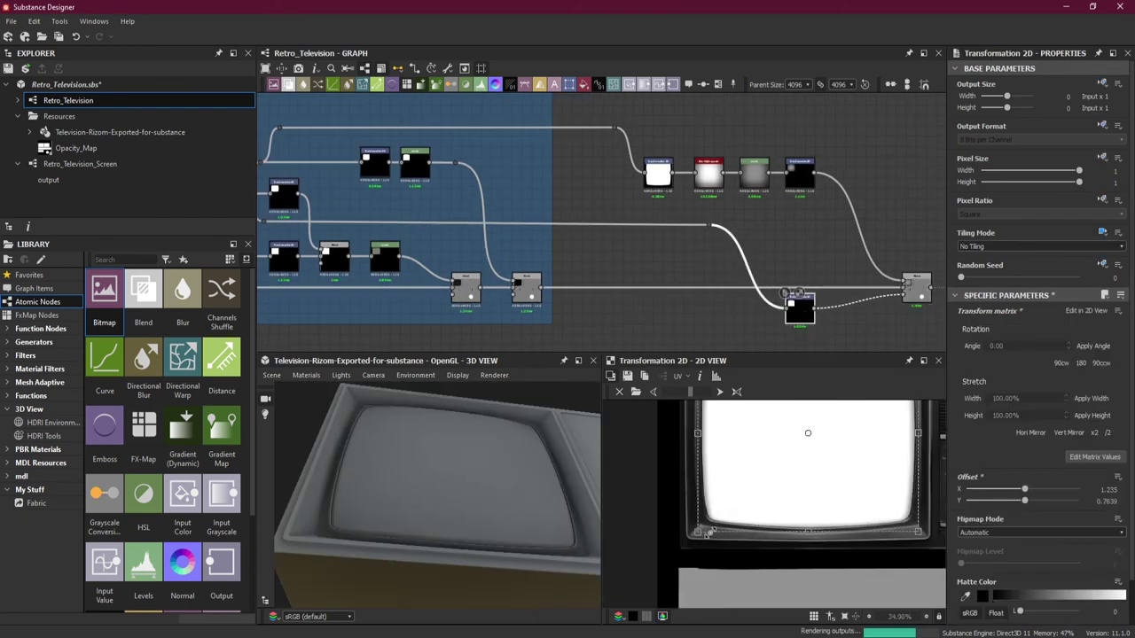
{"action": "double_click", "coordinate": [823, 310]}
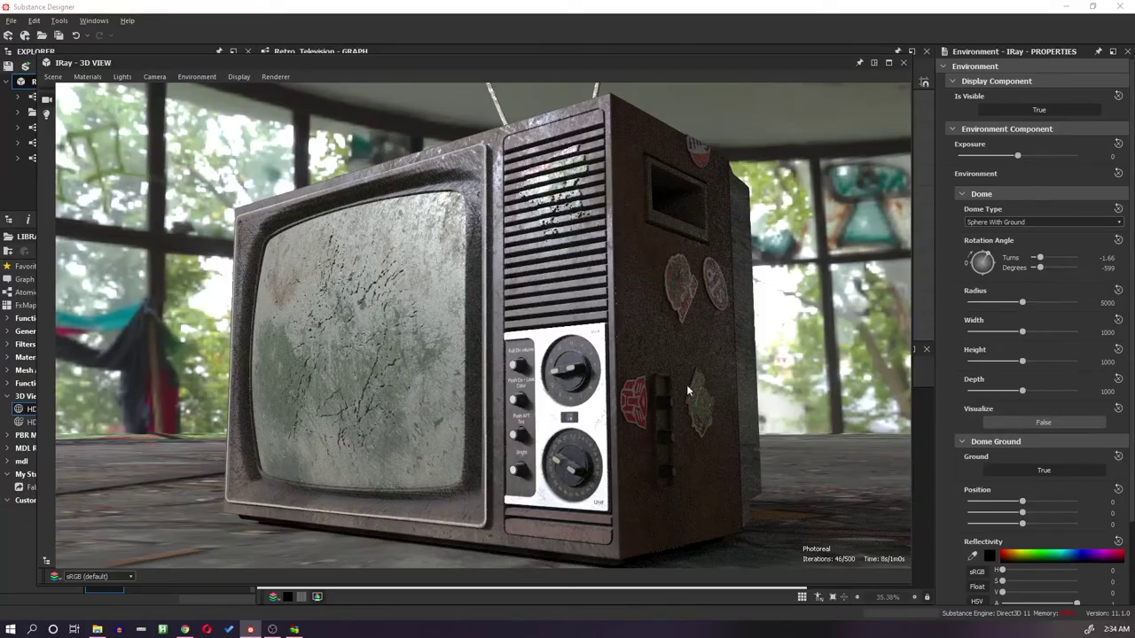
Reframe the retro television in the Iray view and blur its background with focus distance 219.87306 and aperture diameter 4.83.
{"action": "left_click_drag", "start_coordinate": [687, 386], "coordinate": [516, 375]}
{"action": "right_click_drag", "start_coordinate": [516, 375], "coordinate": [602, 440]}
{"action": "scroll", "coordinate": [614, 440], "scroll_direction": "down", "scroll_amount": 5}
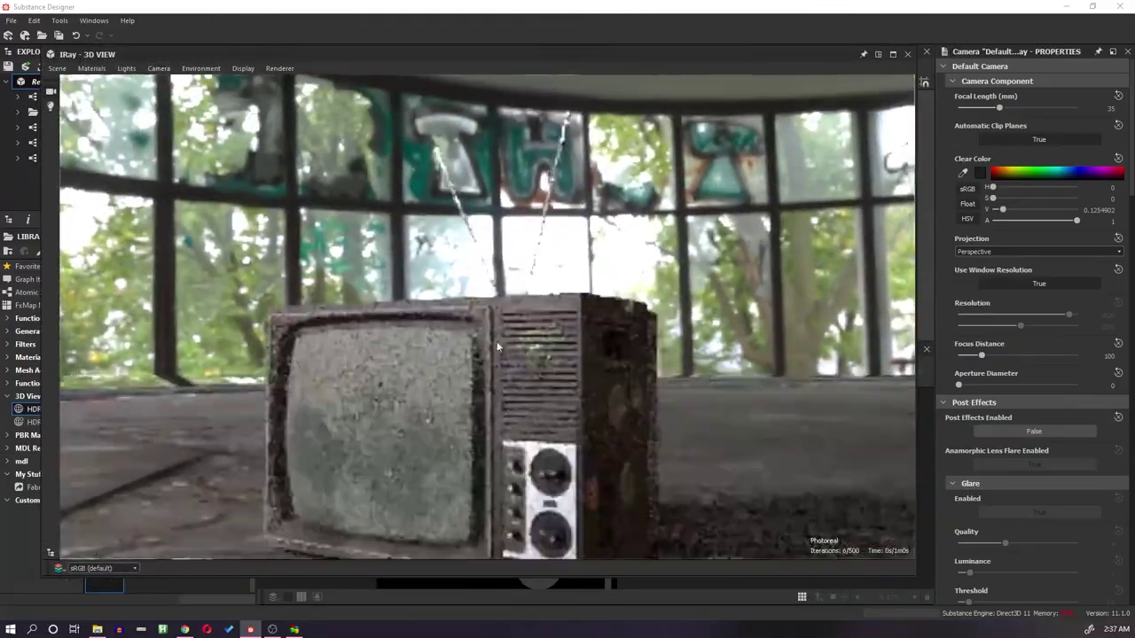
{"action": "mouse_move", "coordinate": [984, 387]}
{"action": "left_mouse_down"}
{"action": "mouse_move", "coordinate": [1038, 387]}
{"action": "mouse_move", "coordinate": [1001, 387]}
{"action": "left_mouse_up"}
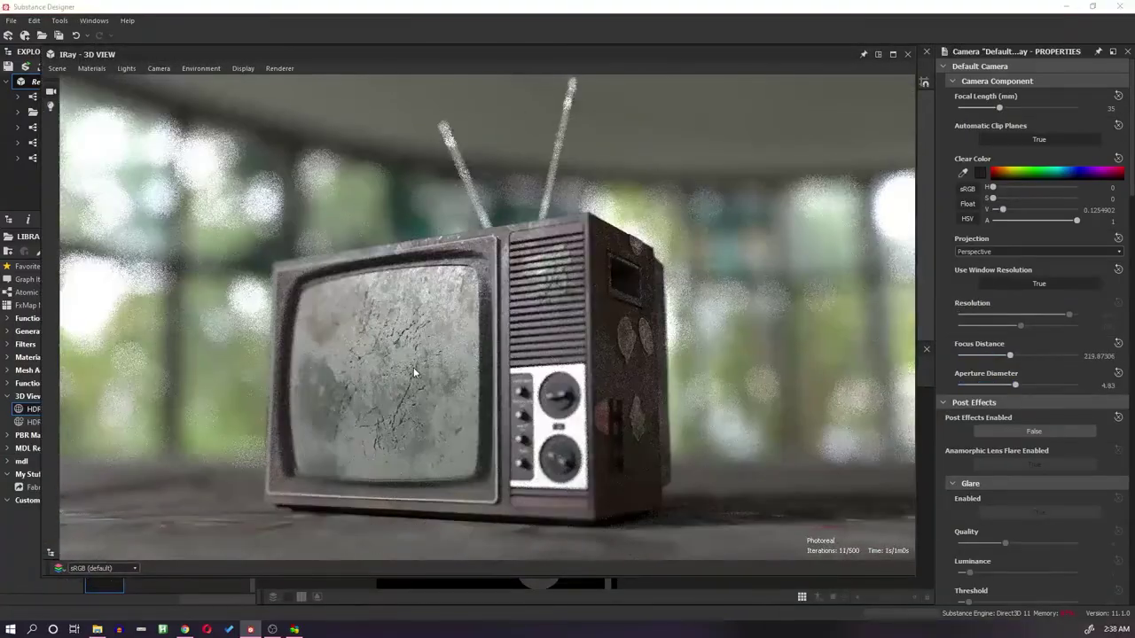
{"action": "scroll", "coordinate": [1018, 345], "scroll_direction": "down", "scroll_amount": 5}
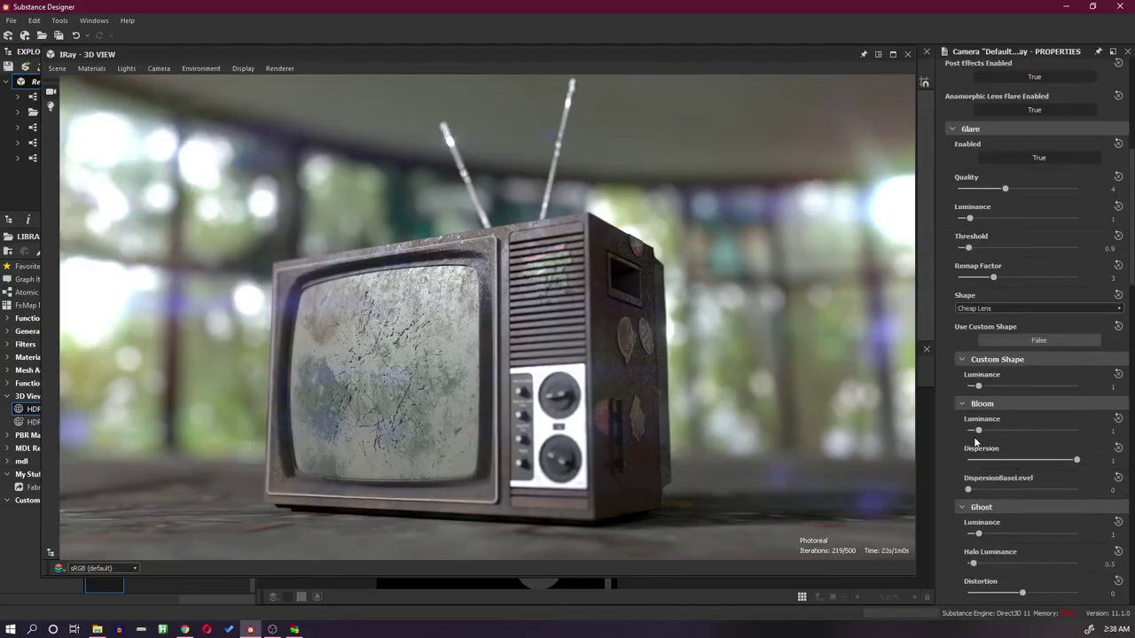